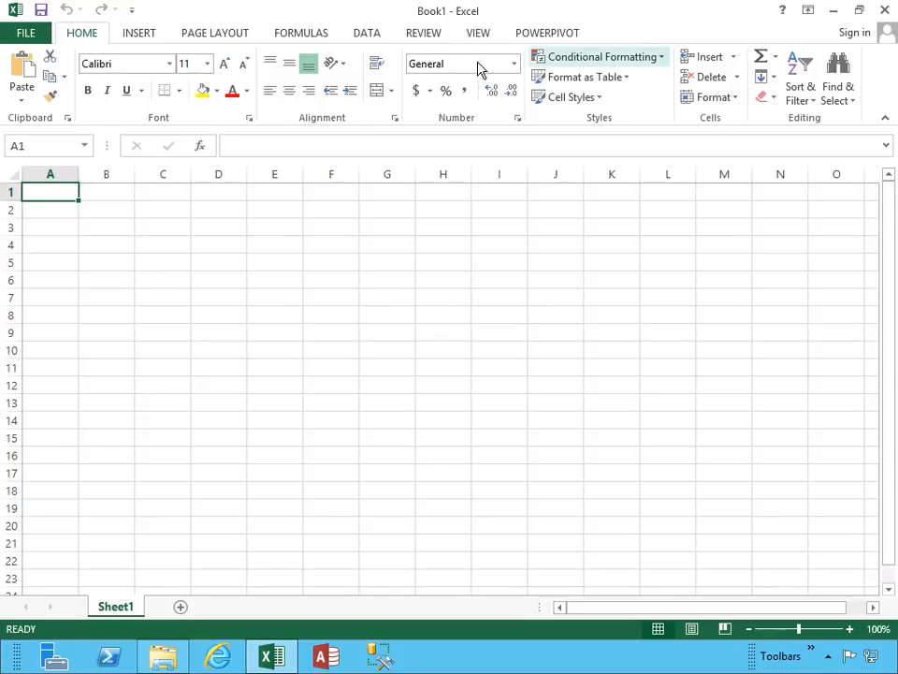
click(140, 34)
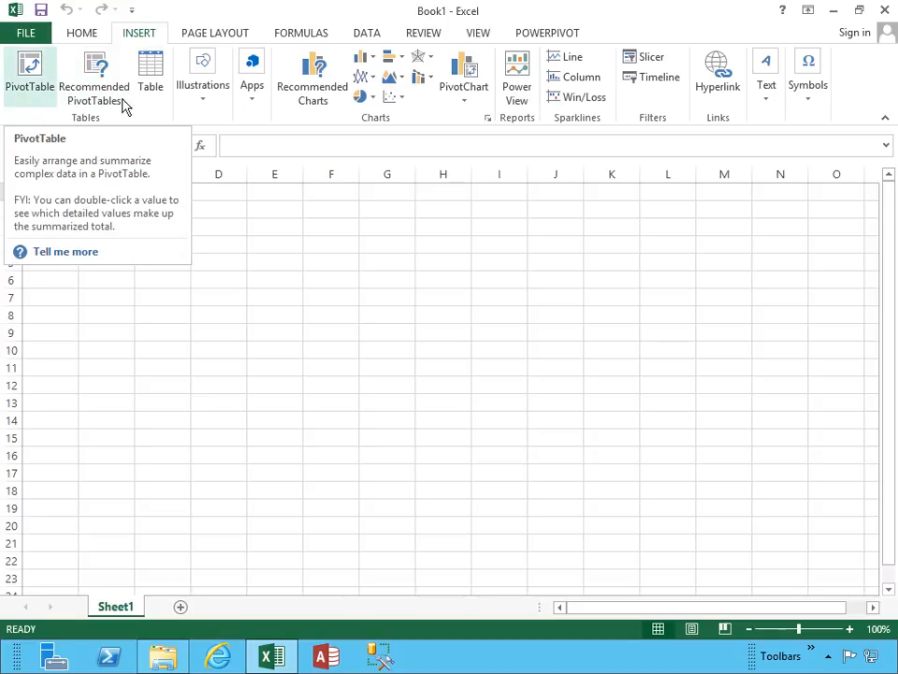
click(518, 89)
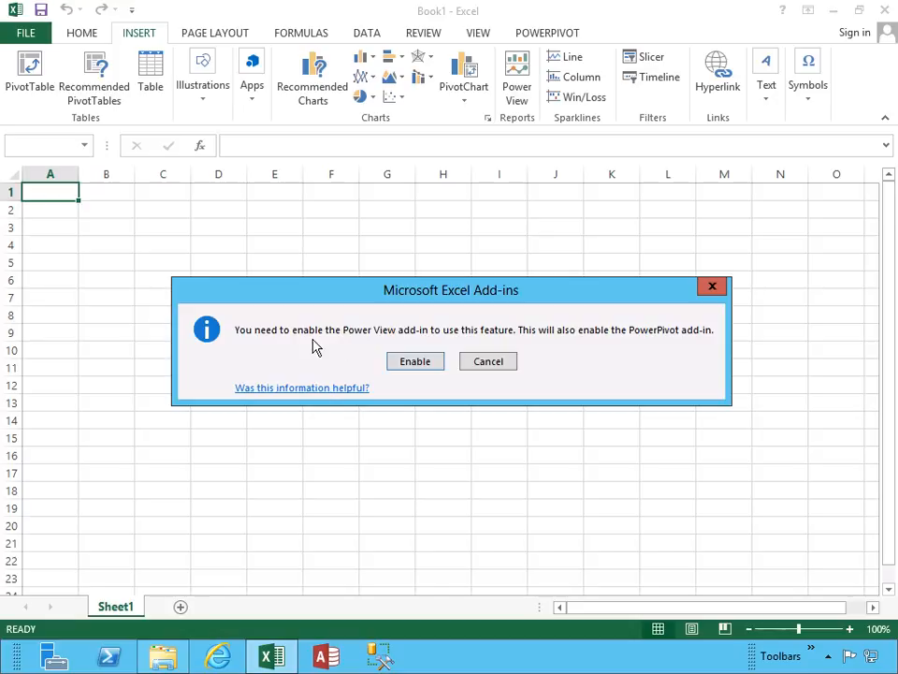
click(487, 363)
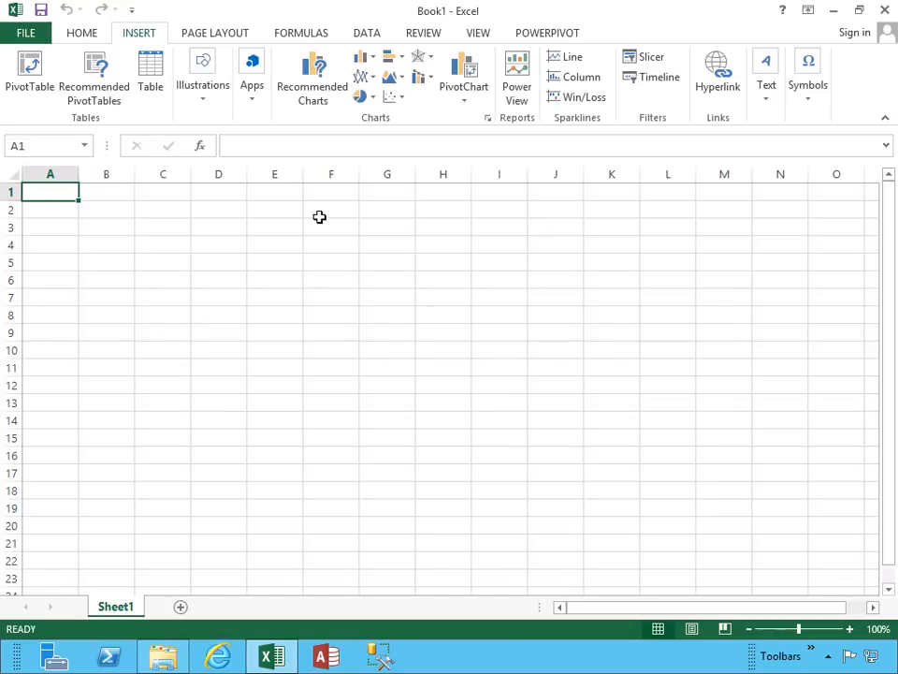
Enable the Power View COM add-in through the Excel add-in options.
click(19, 35)
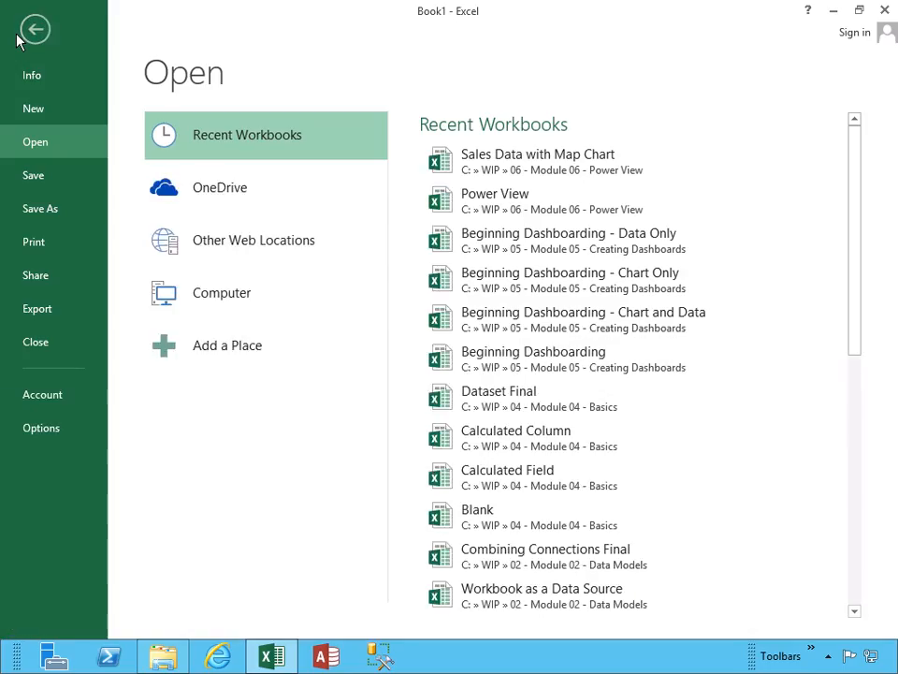
click(46, 429)
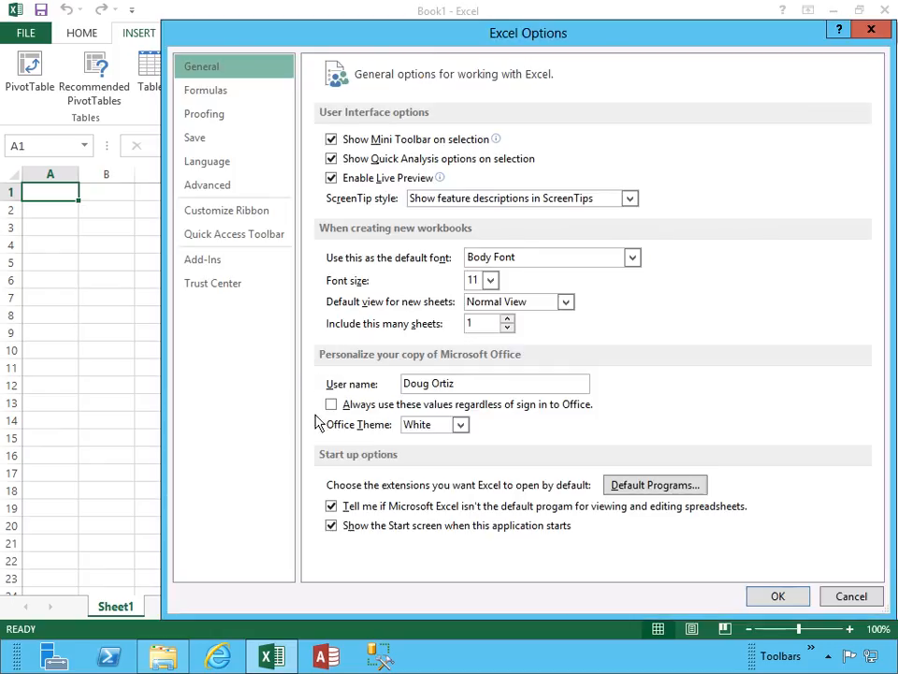
click(225, 262)
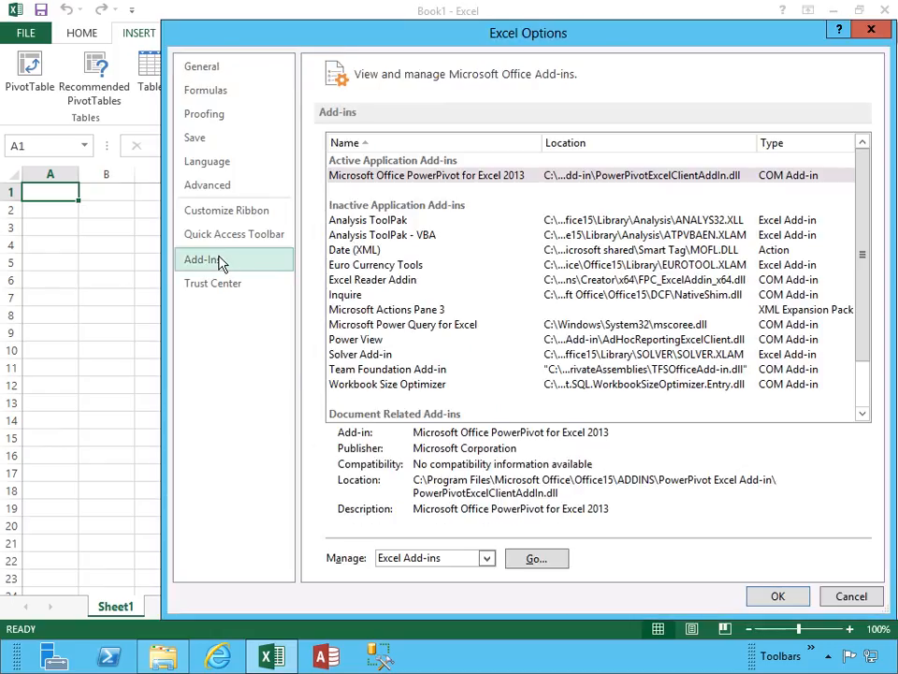
click(432, 561)
click(427, 494)
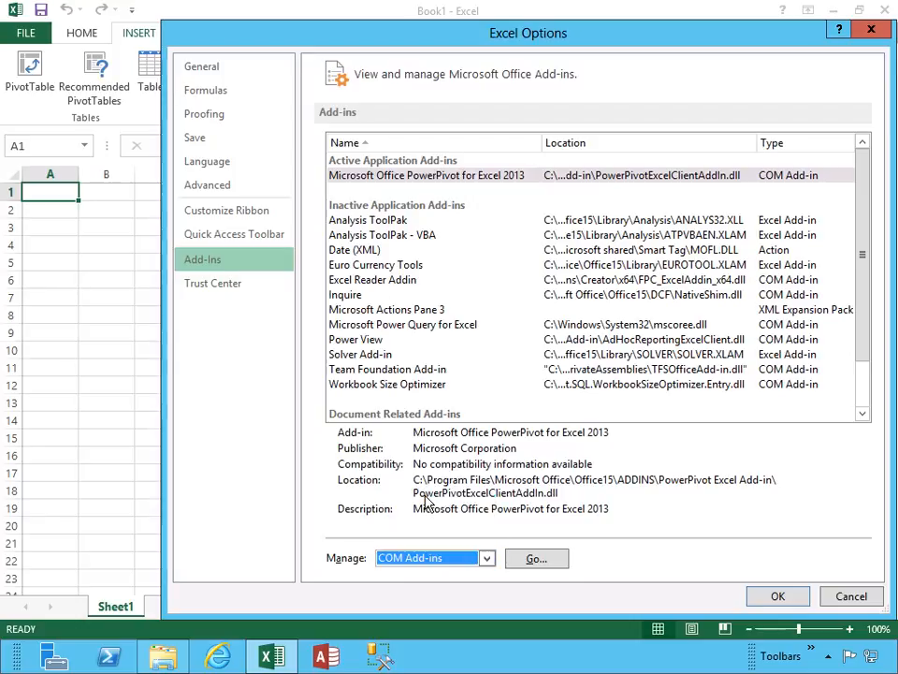
click(538, 562)
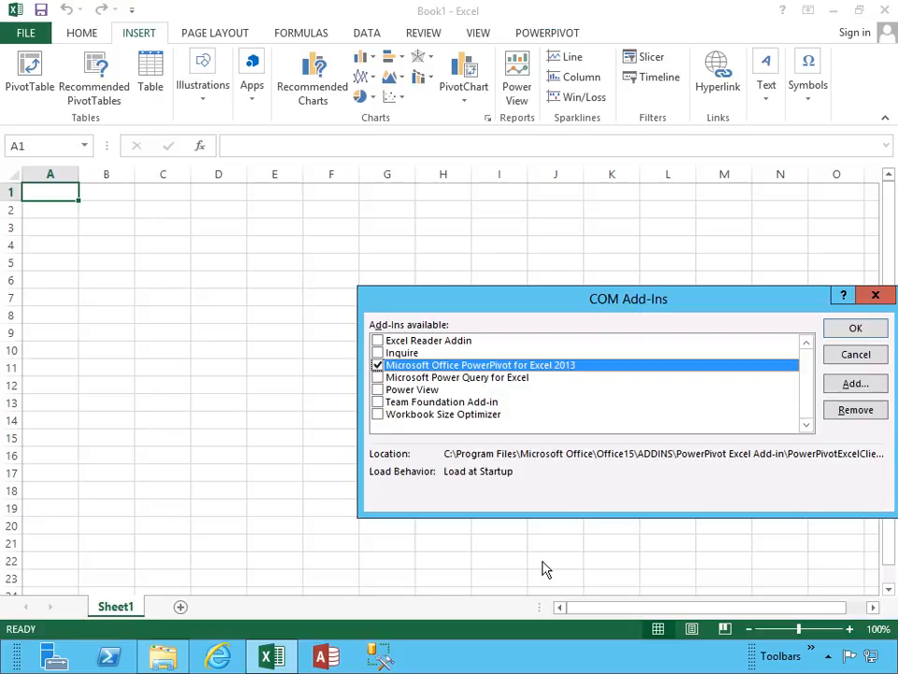
click(379, 390)
click(858, 328)
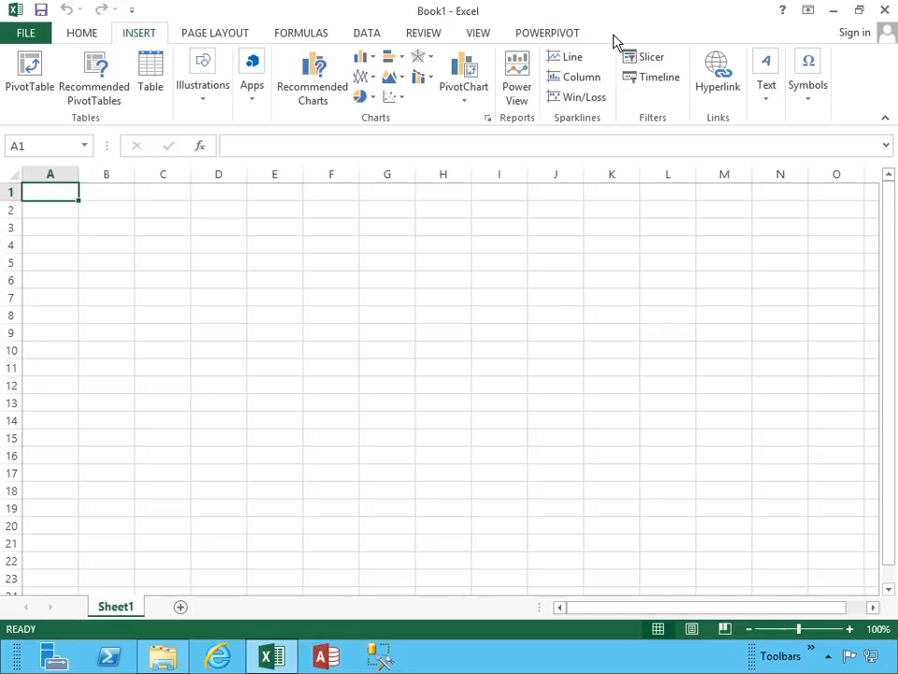
Insert a Power View report into the workbook and open the PowerPivot data model for management.
click(515, 78)
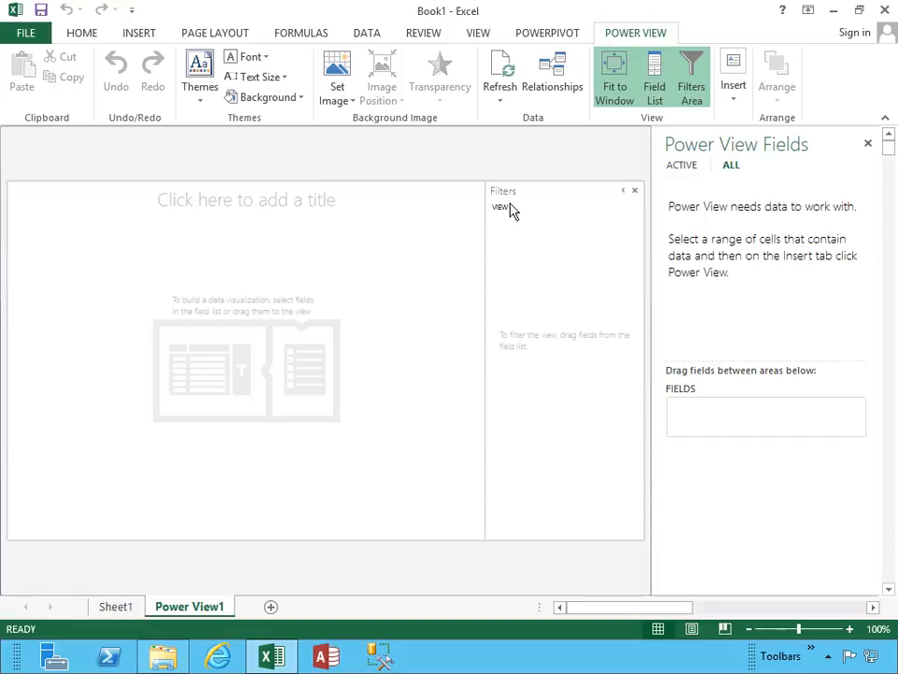
click(562, 37)
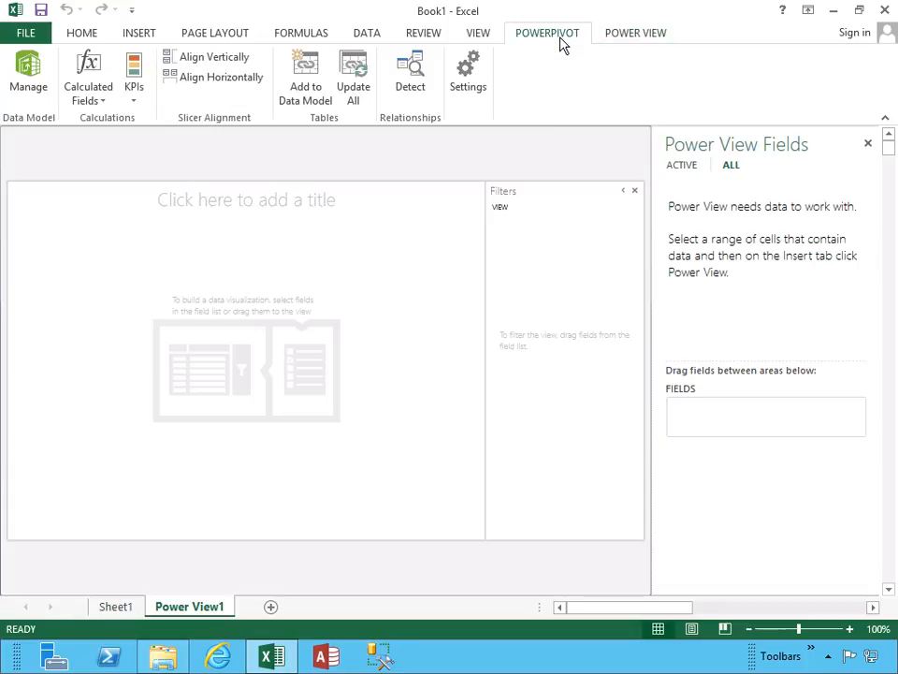
click(33, 85)
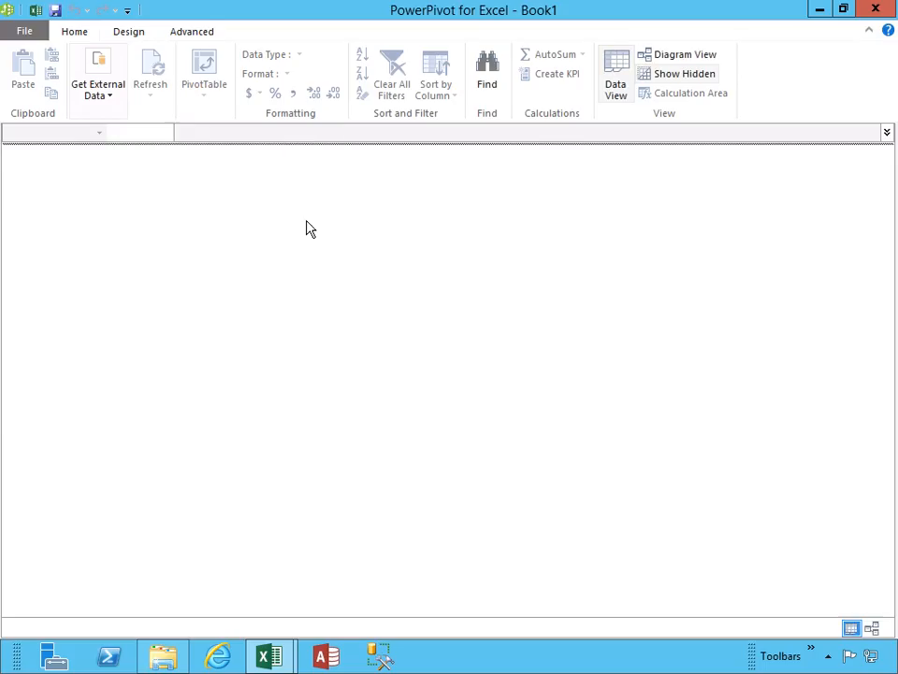
Set up an Access data connection to the Northwind database in the "06 - Module 06 - Power View" folder and test it.
click(97, 92)
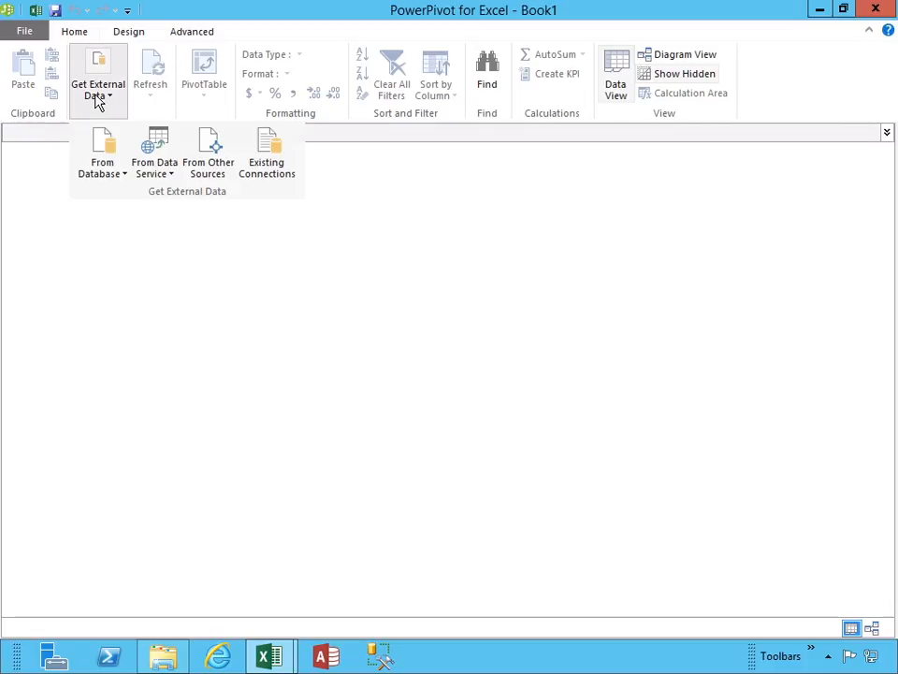
click(111, 174)
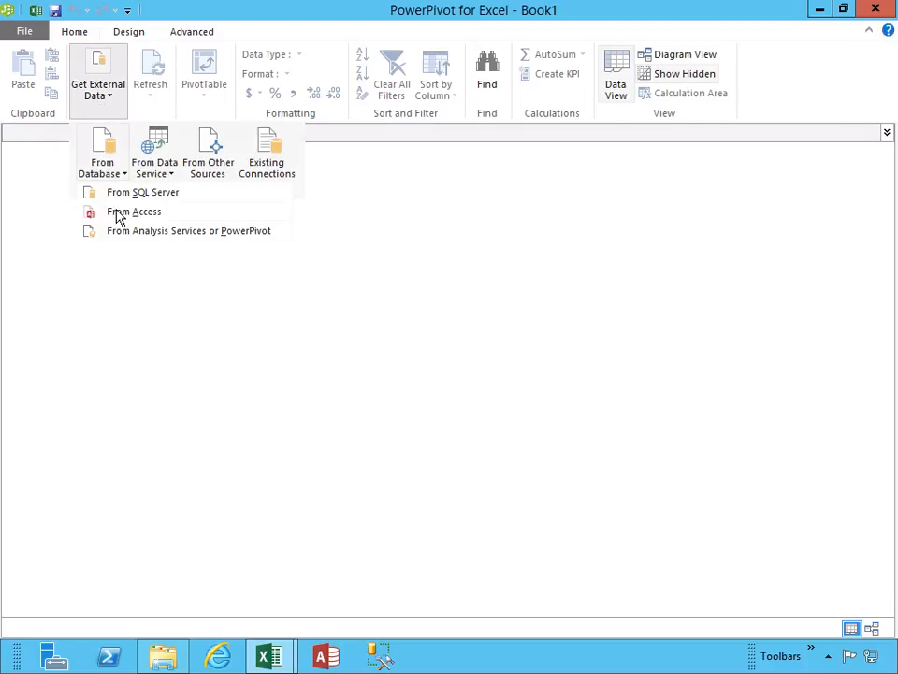
click(119, 213)
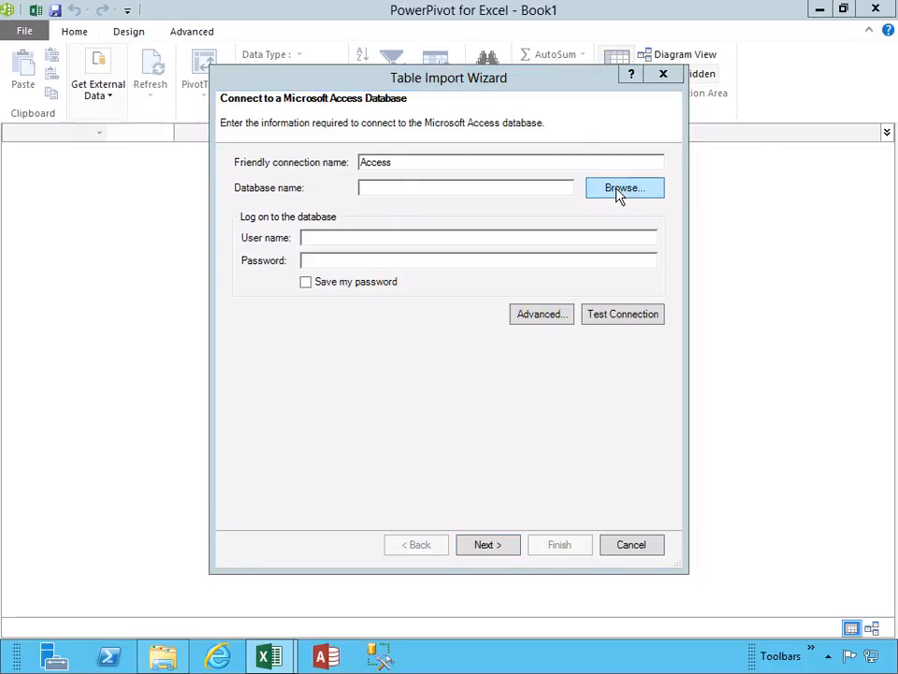
click(617, 196)
click(365, 136)
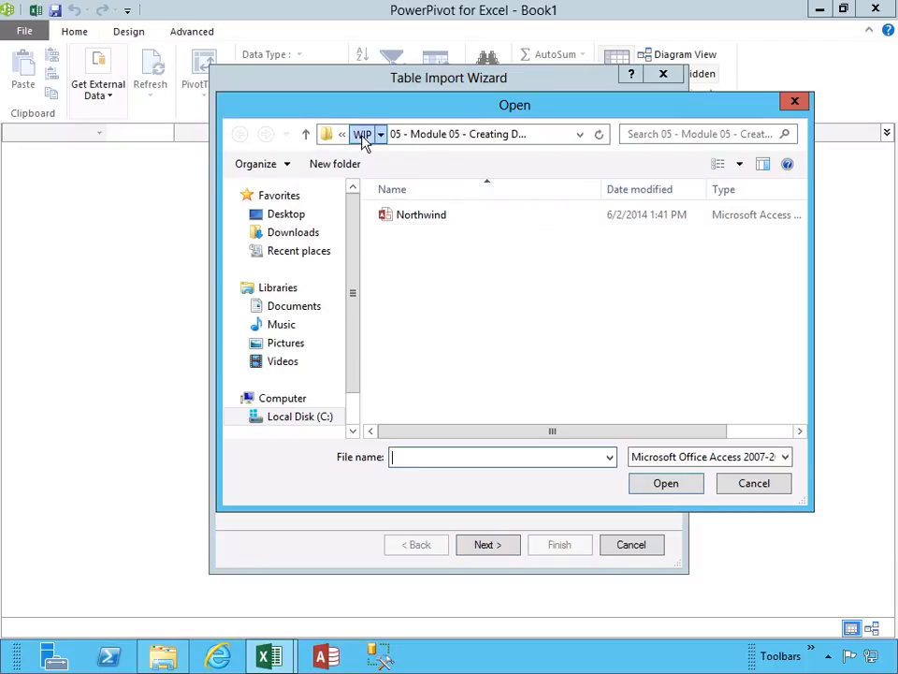
double_click(462, 307)
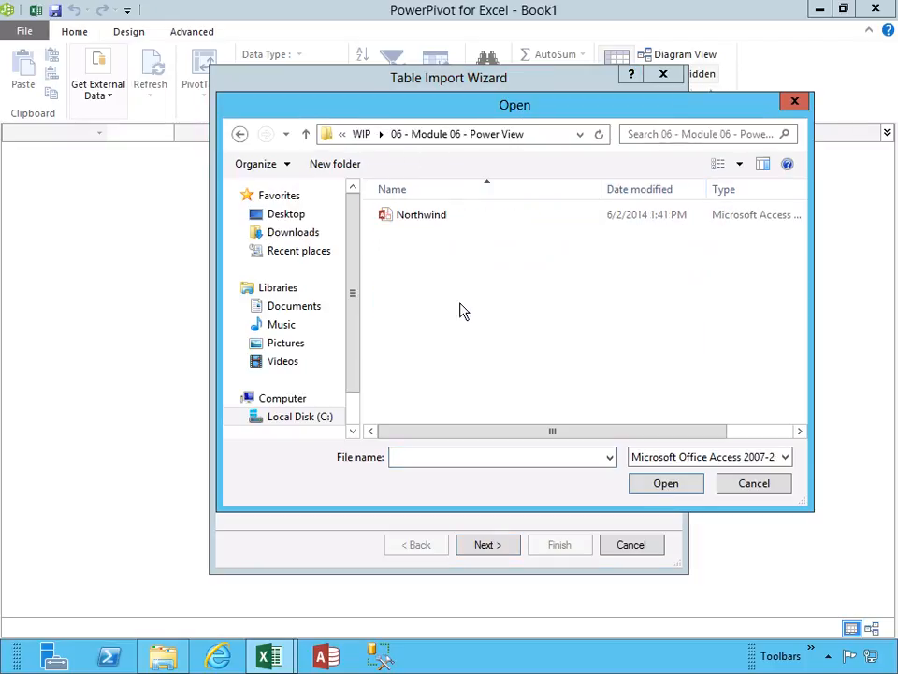
double_click(418, 221)
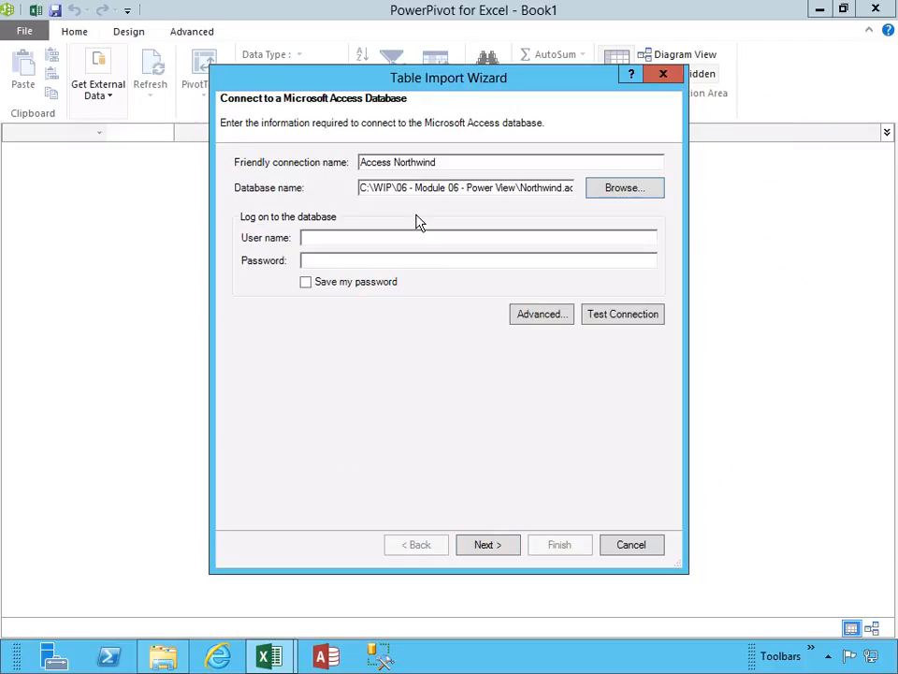
click(623, 315)
click(449, 345)
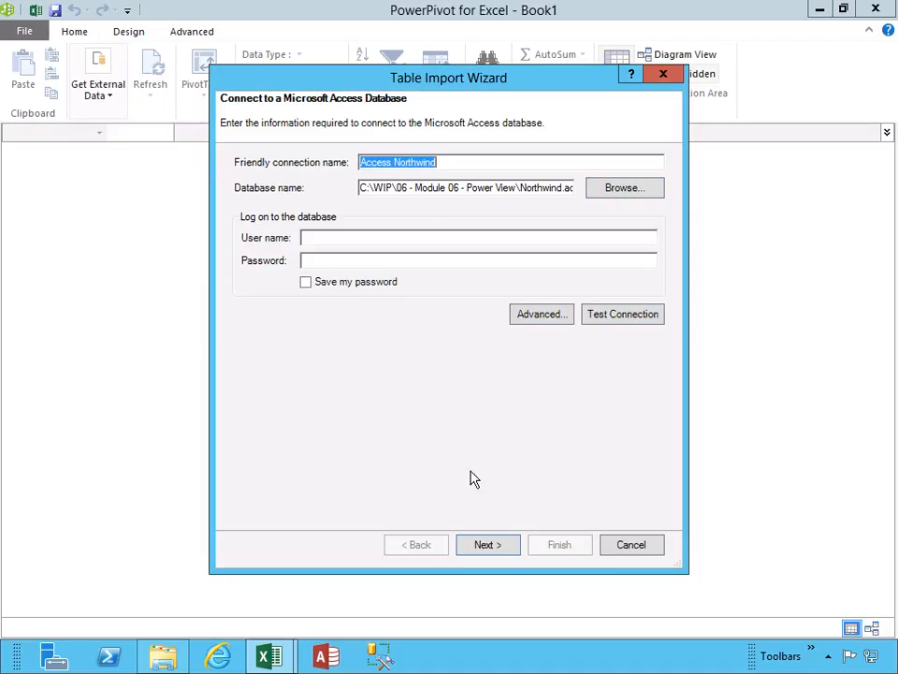
Import the Order Details table with its related tables from the table list, and apply the data model changes to the Power View report.
click(482, 549)
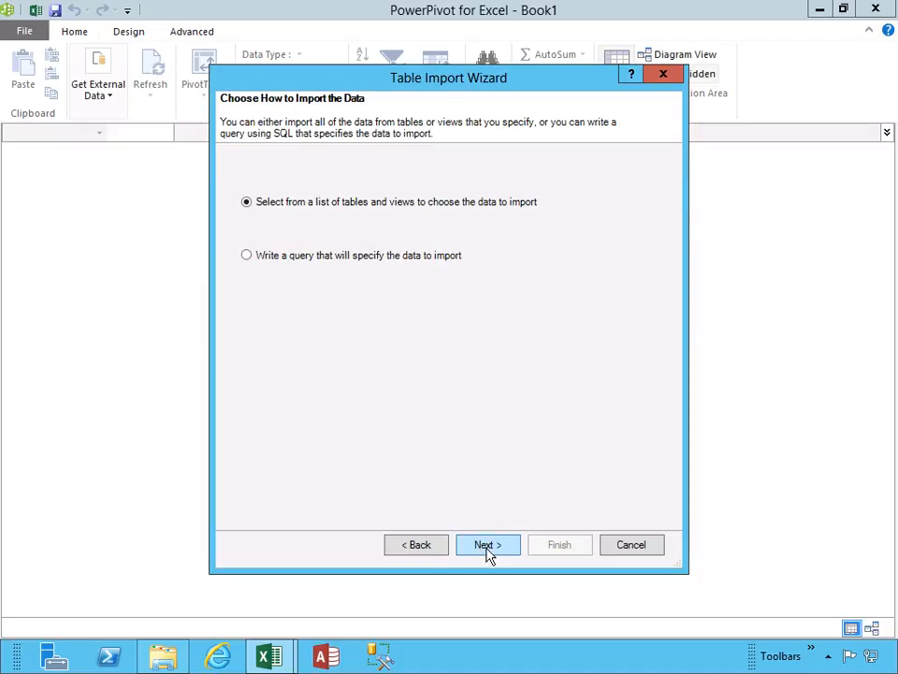
click(487, 548)
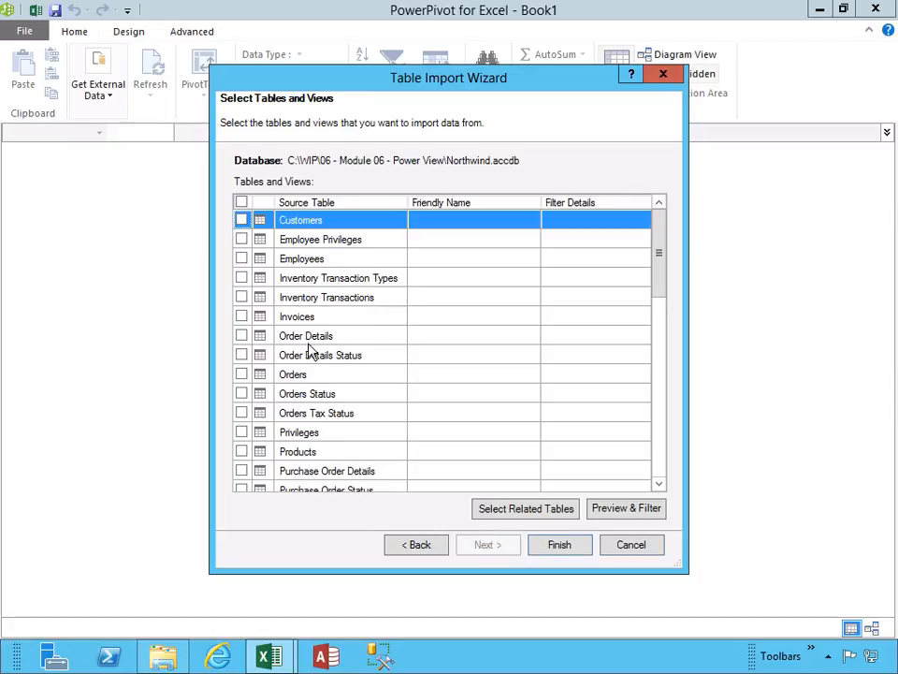
click(241, 336)
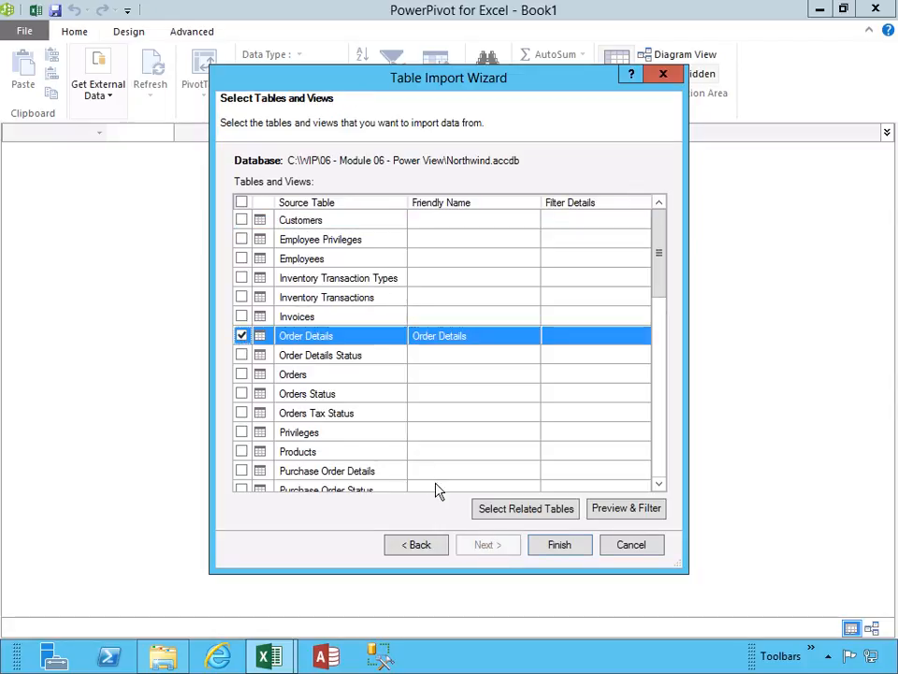
click(513, 509)
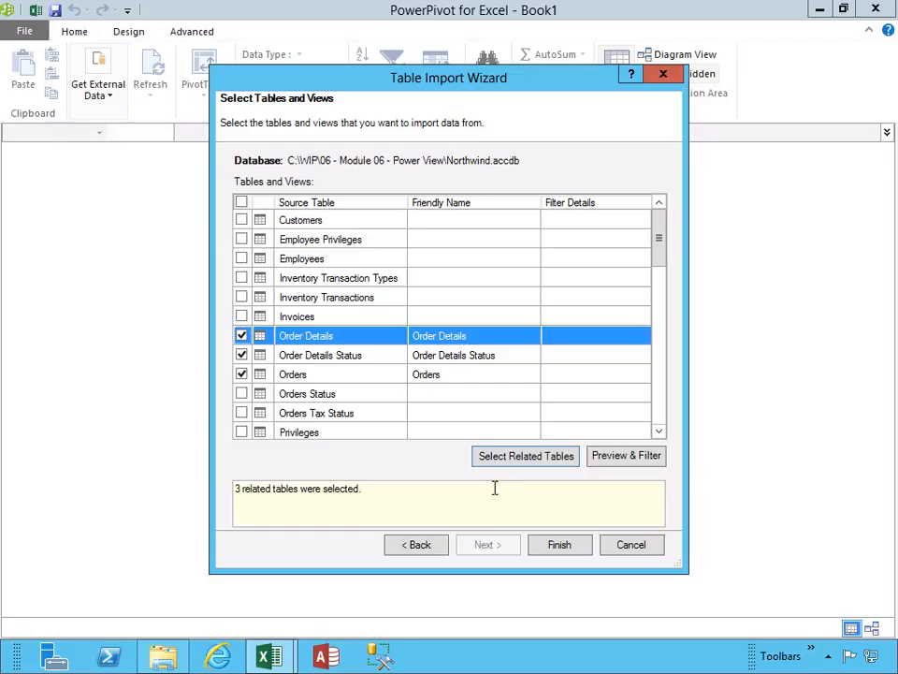
click(562, 549)
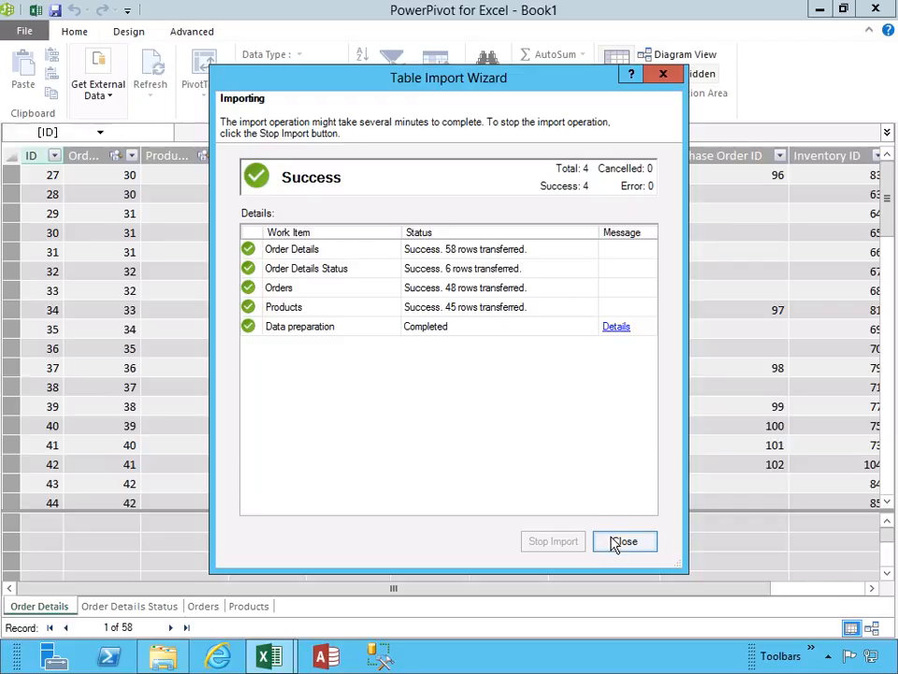
click(619, 542)
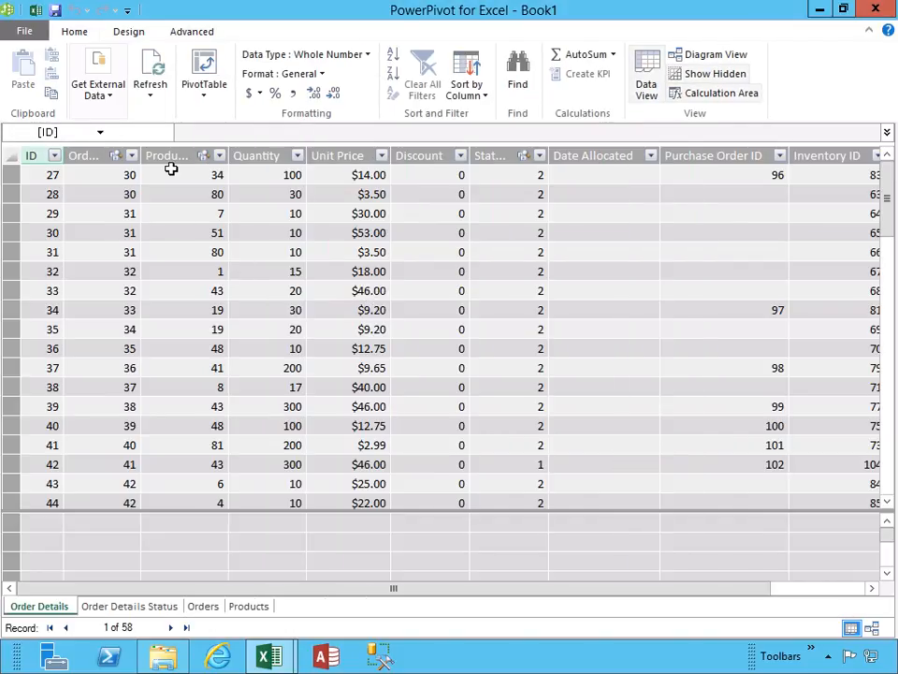
click(35, 10)
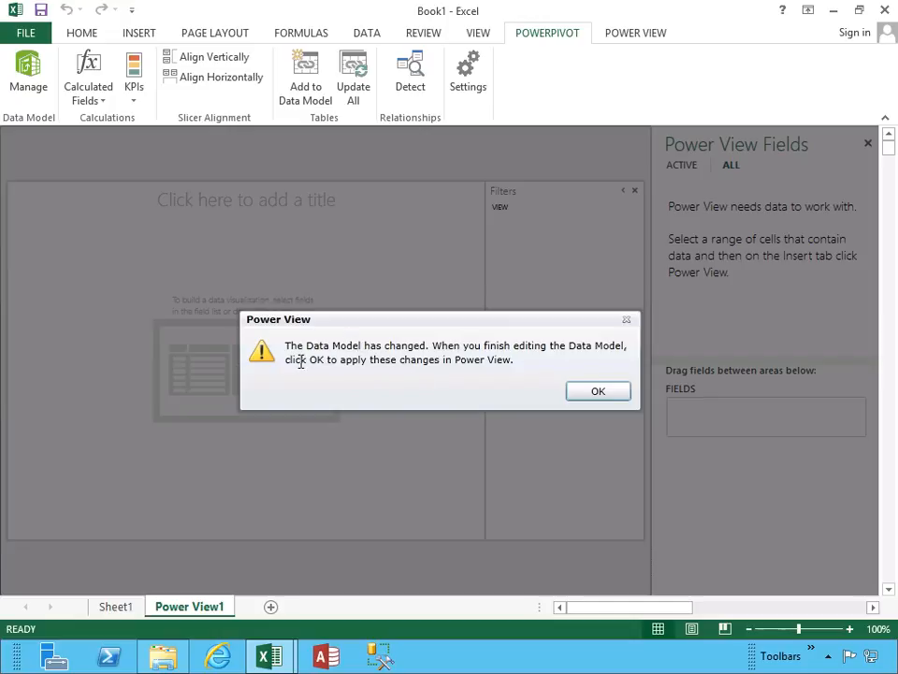
click(596, 393)
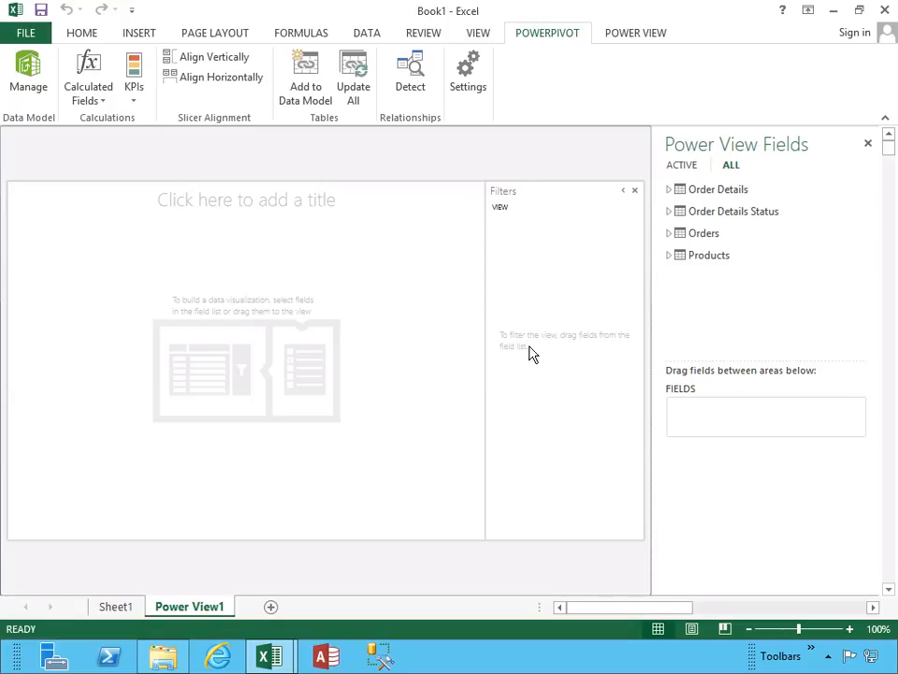
Add the Quantity field from Order Details and the Category field from Products to the Power View report.
click(670, 190)
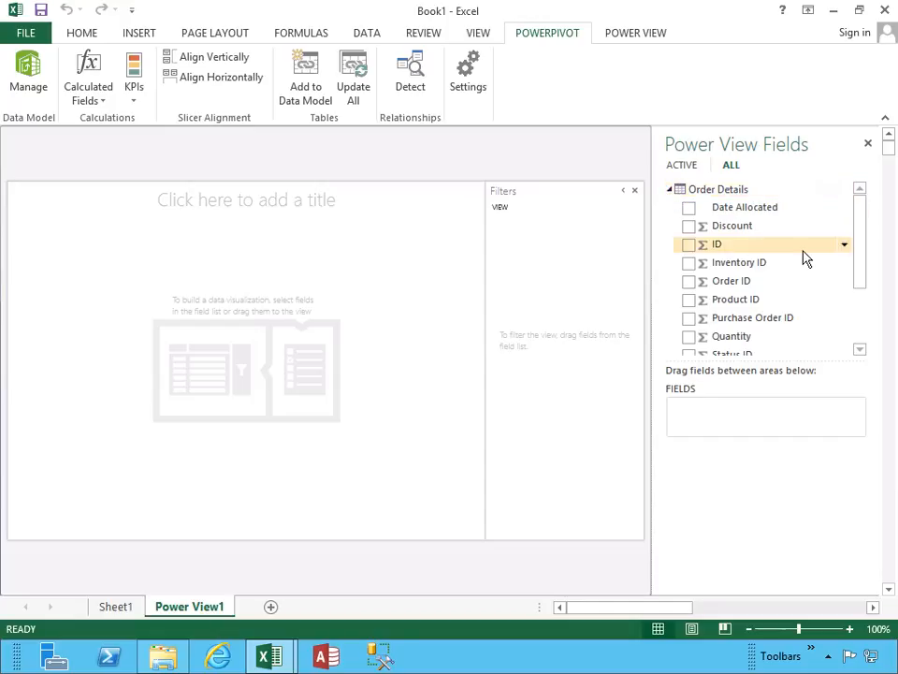
drag(862, 214, 860, 251)
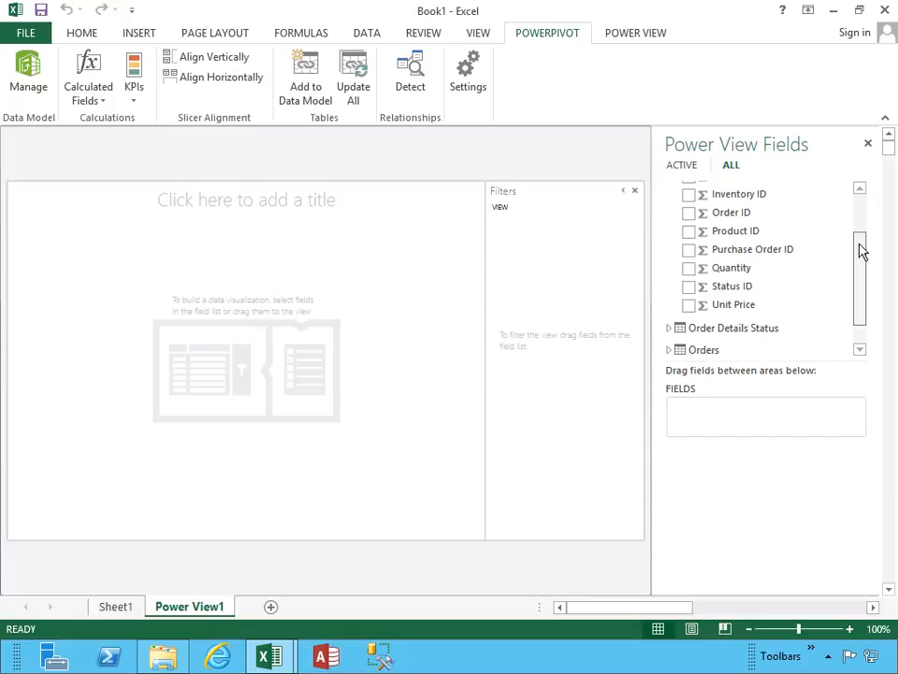
click(689, 271)
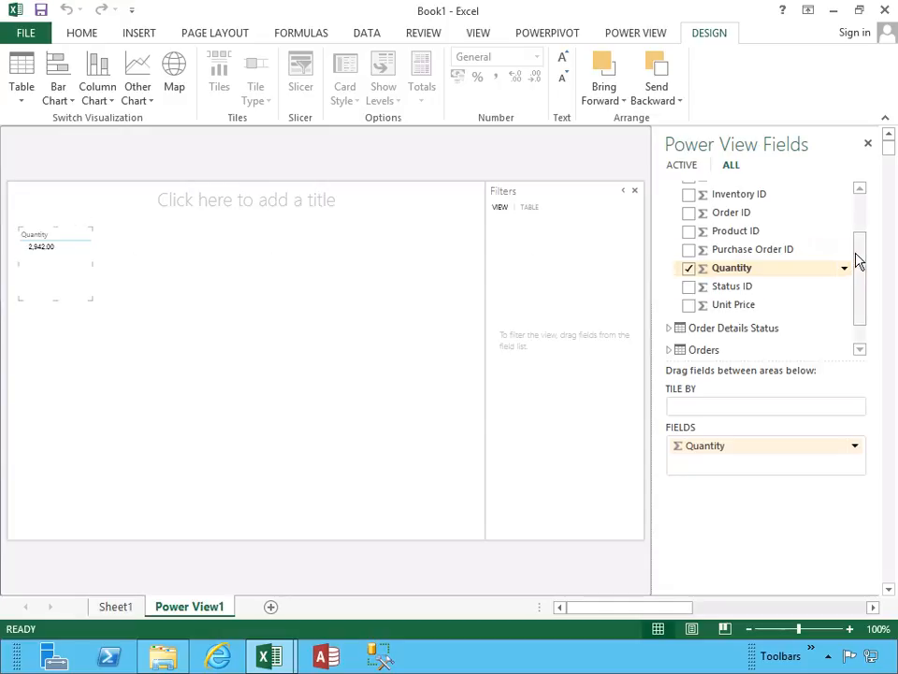
scroll(857, 266, down, 1)
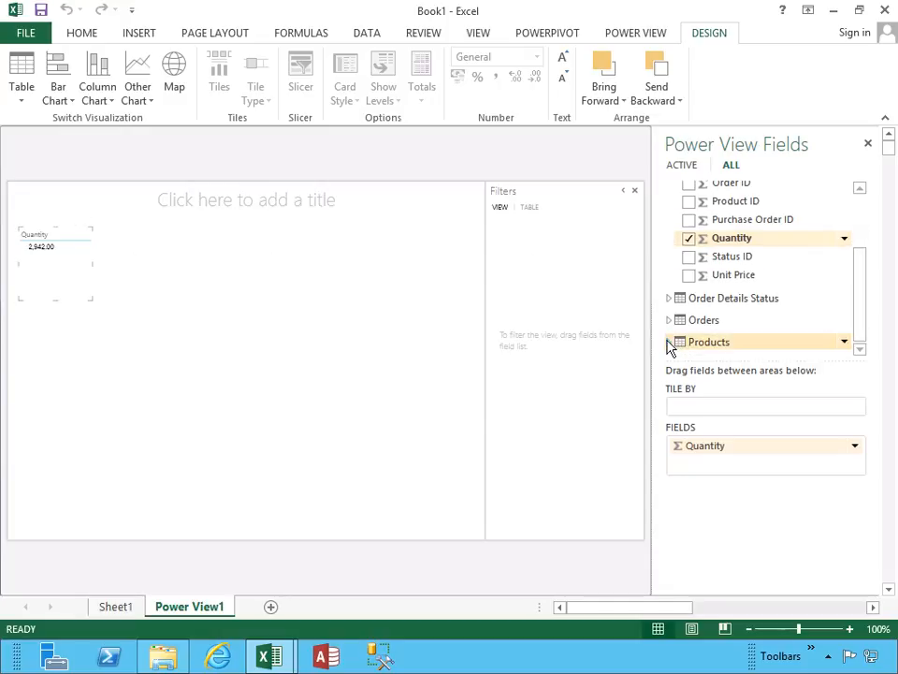
click(669, 343)
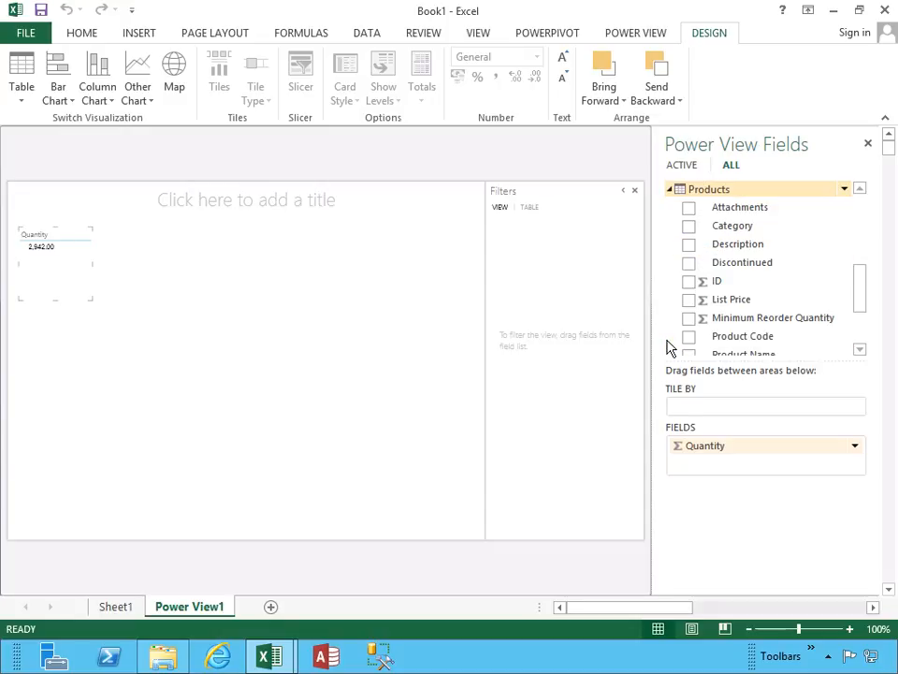
click(689, 226)
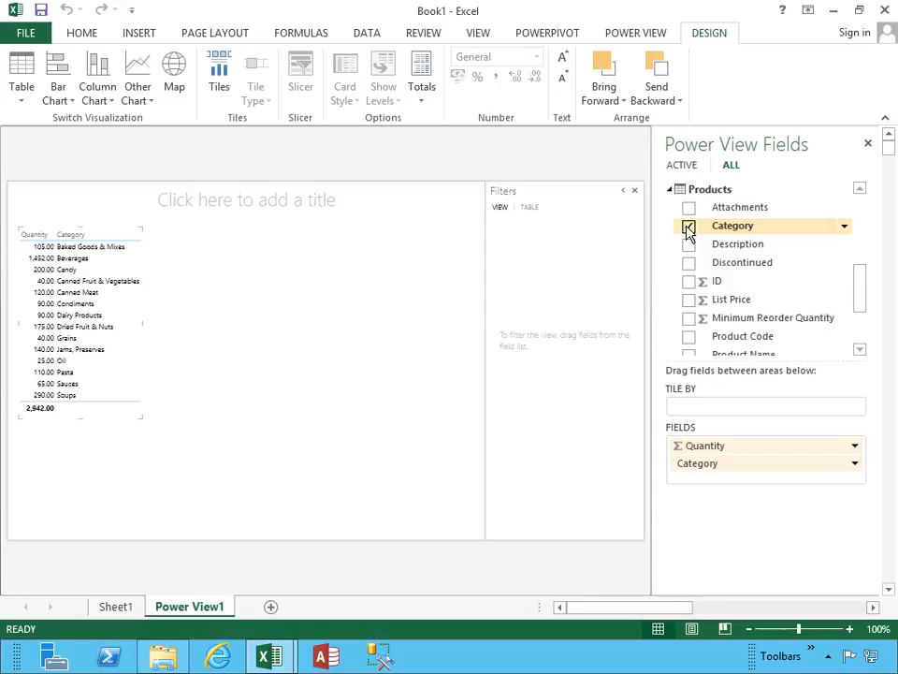
Remove the Category and Quantity fields from the report table and re-add them with Category first and Quantity second.
click(689, 226)
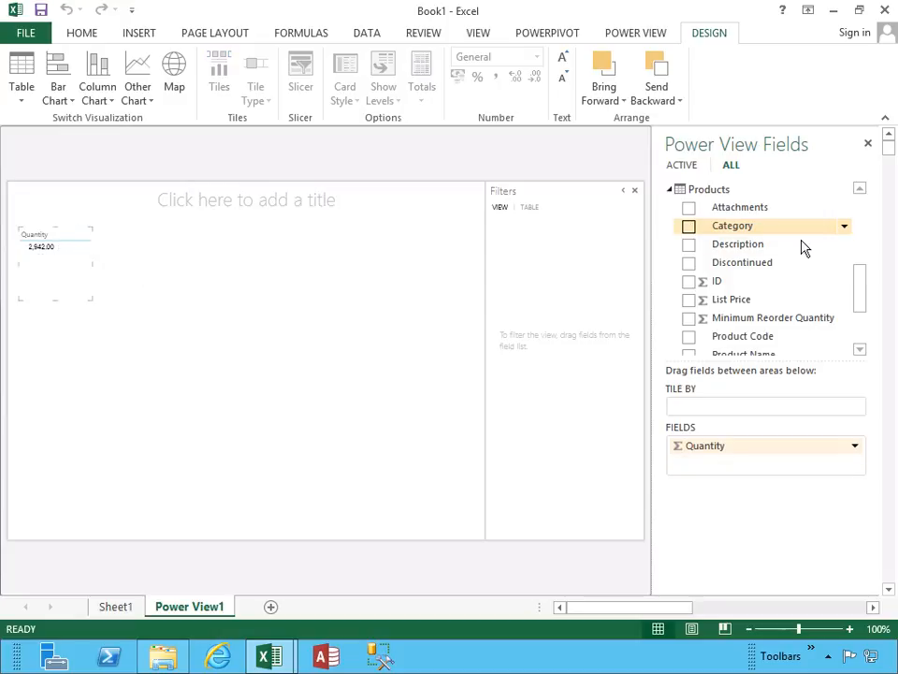
mouse_move(865, 292)
mouse_down()
mouse_move(860, 234)
mouse_move(858, 282)
mouse_move(861, 243)
mouse_up()
click(690, 283)
click(688, 280)
click(689, 245)
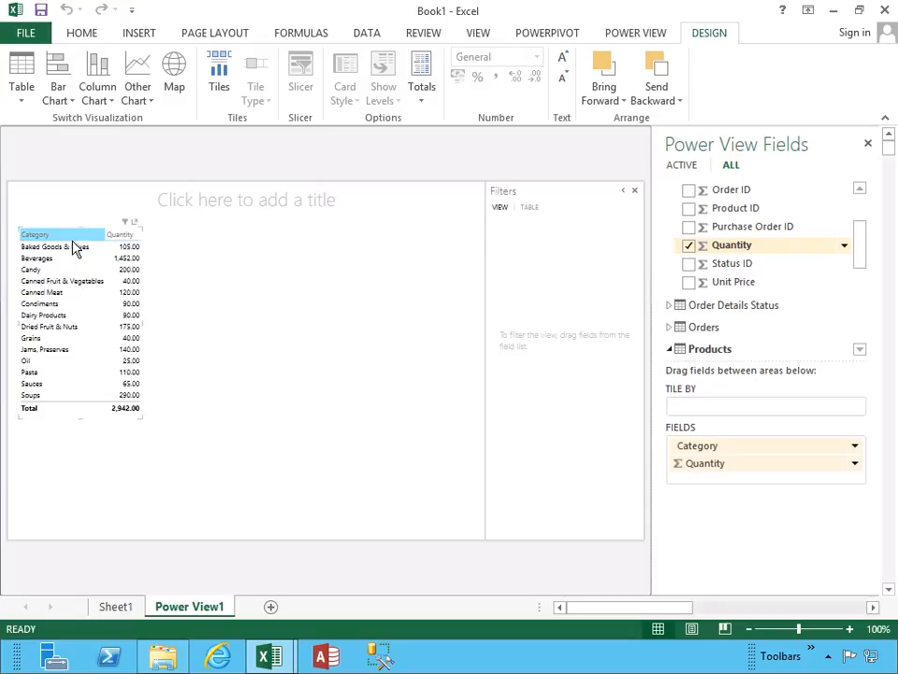
Check the table's own filters, and add the Category field from Products as a filter on the whole view.
click(125, 223)
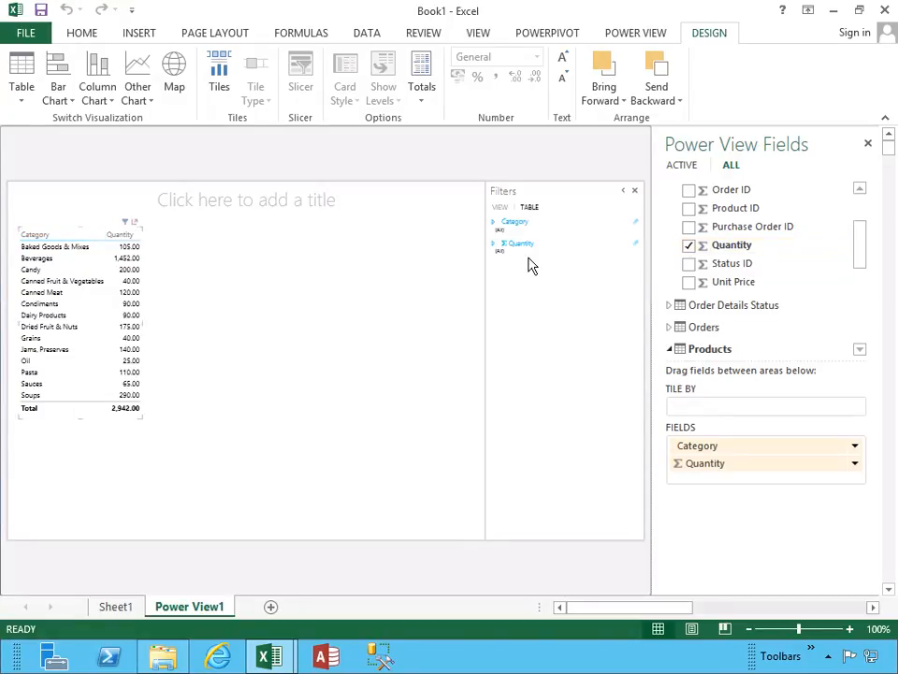
click(497, 209)
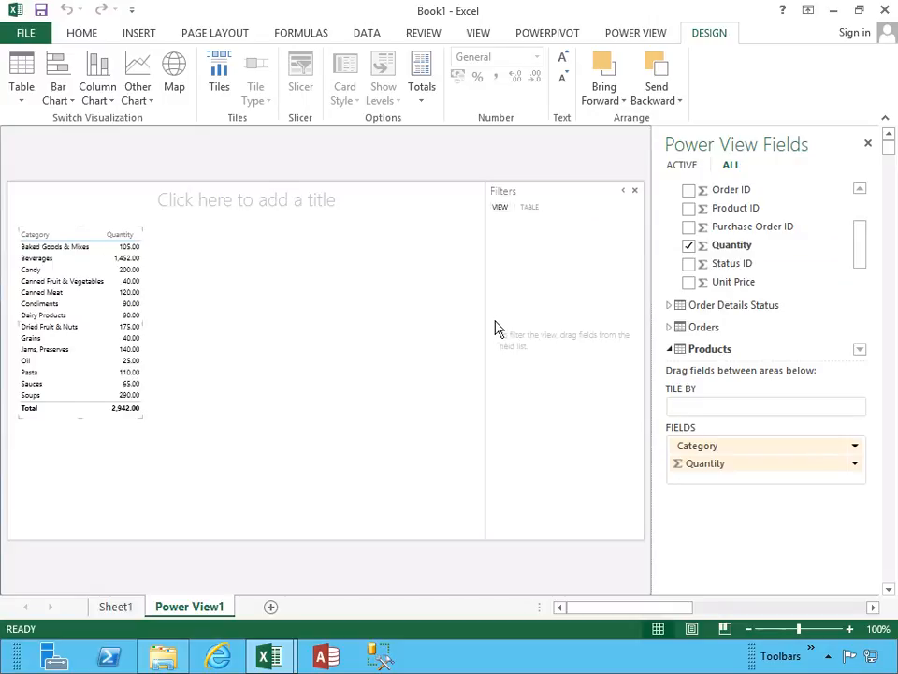
drag(865, 251, 862, 297)
drag(739, 234, 543, 246)
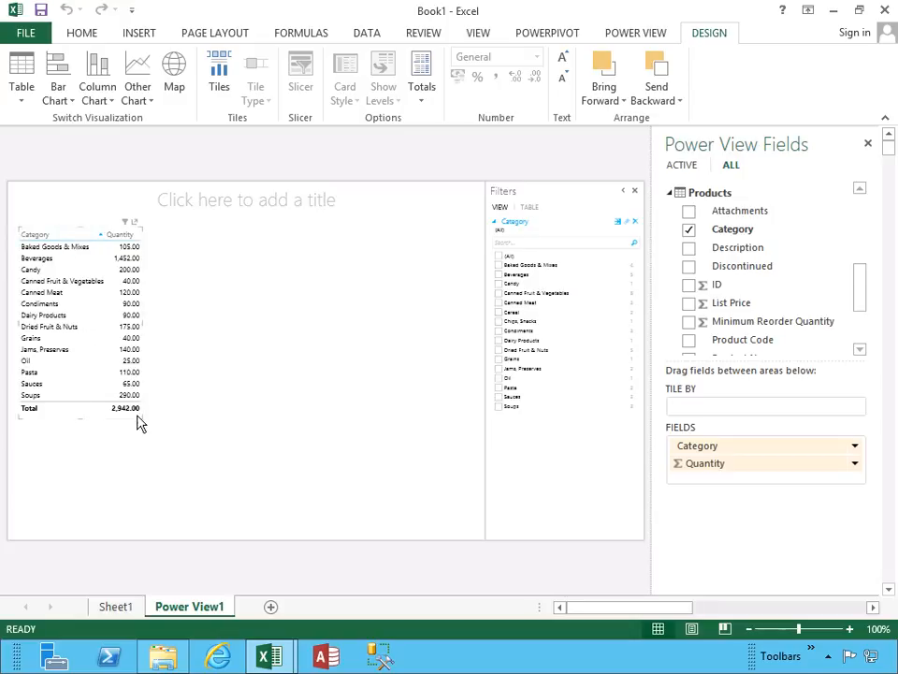
Widen the report table slightly and sort it by Quantity in ascending order.
mouse_move(141, 413)
mouse_down()
mouse_move(181, 419)
mouse_move(156, 409)
mouse_up()
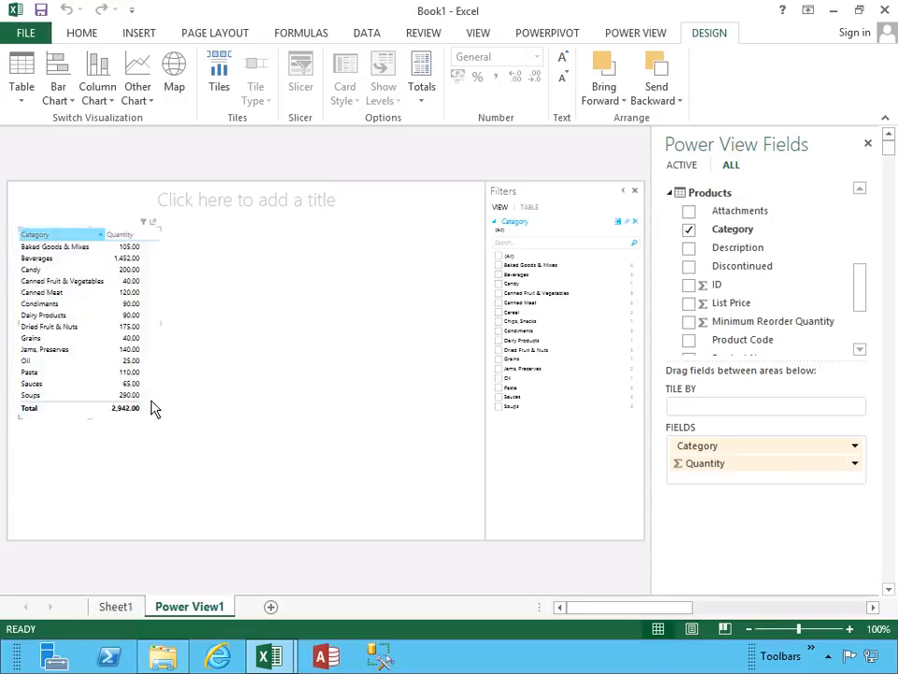
click(130, 238)
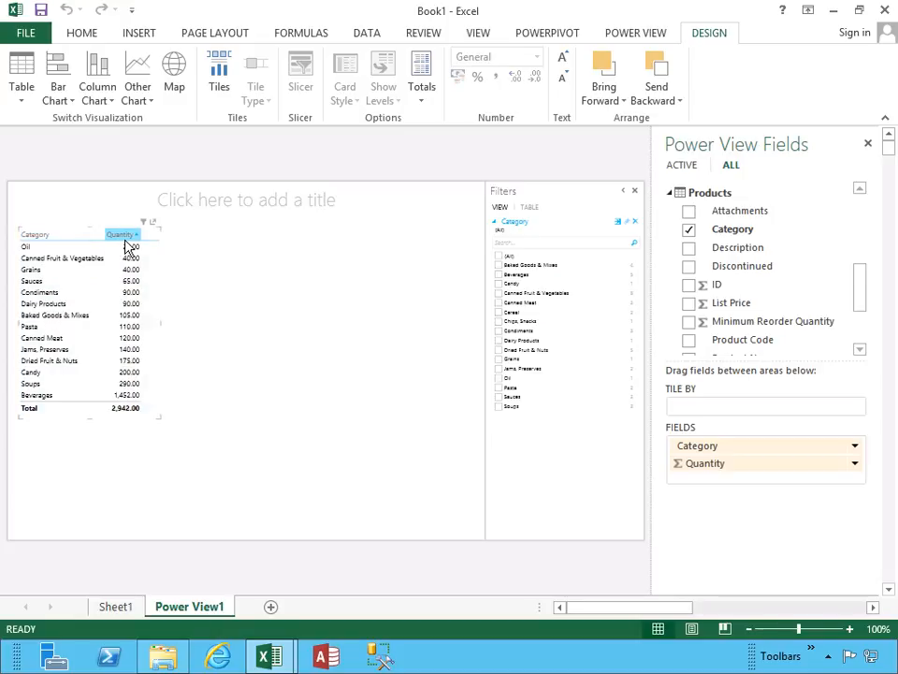
Format the Quantity values in the Accounting format with a thousands separator and no decimal places.
click(129, 247)
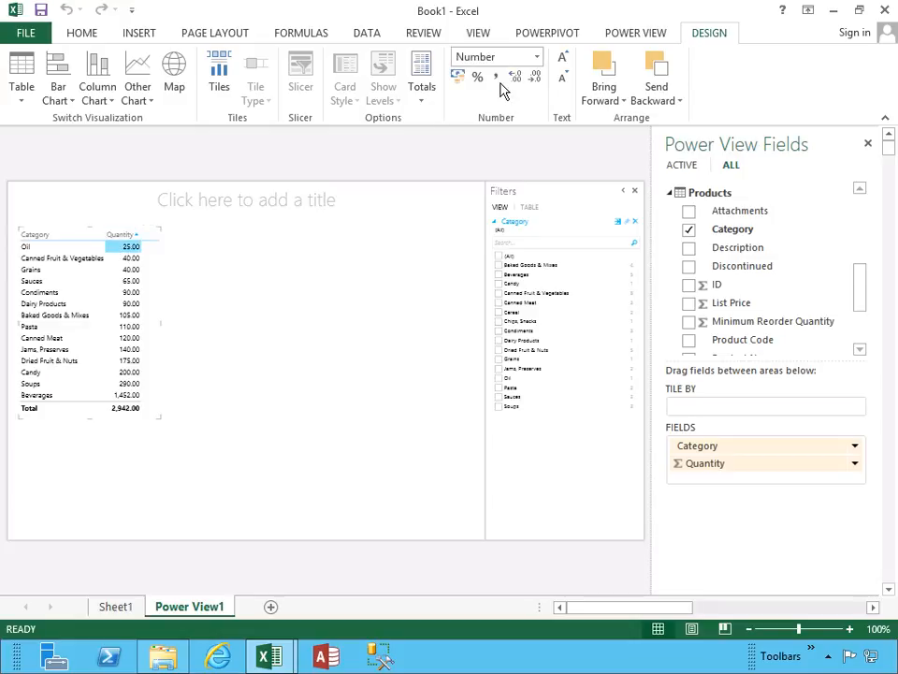
click(536, 81)
click(536, 80)
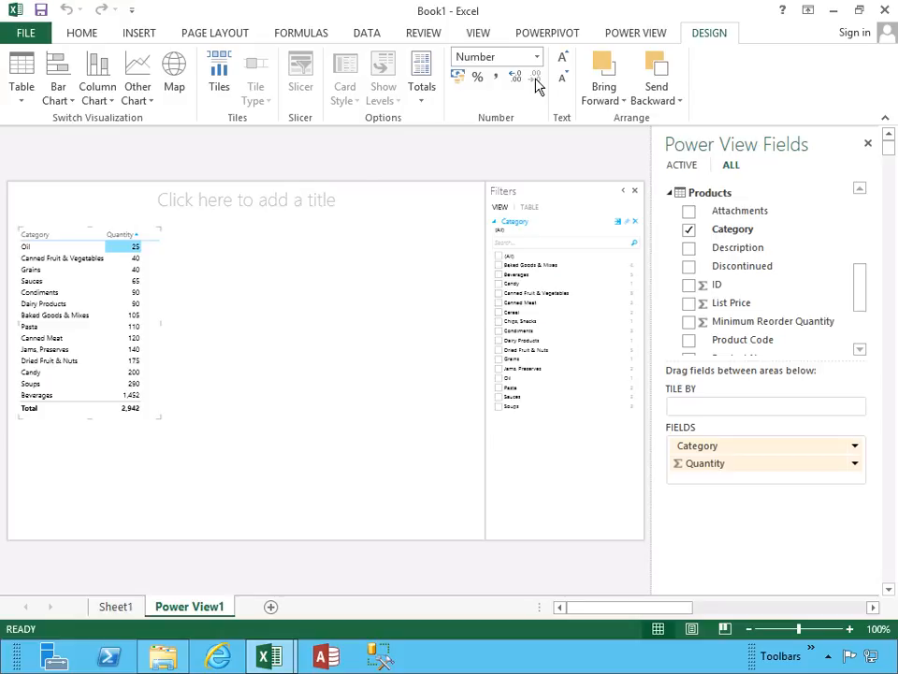
click(497, 80)
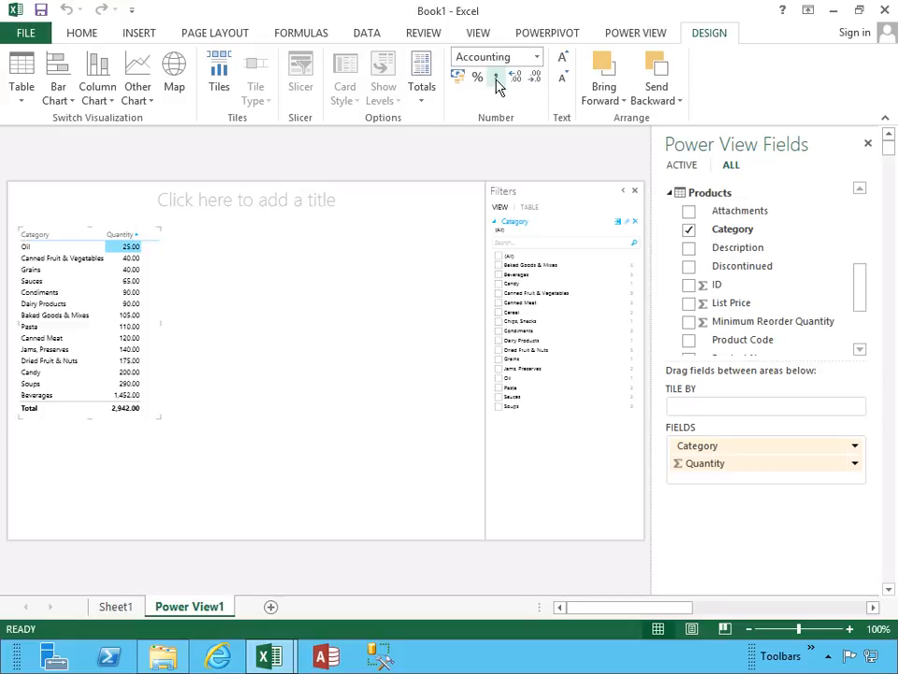
click(534, 79)
click(534, 78)
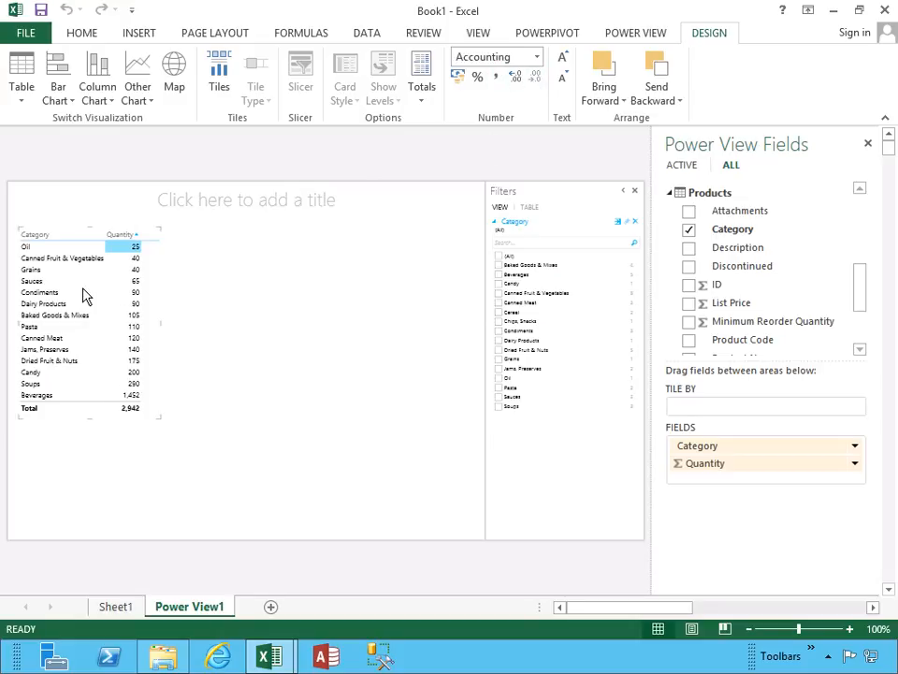
Toggle the Quantity sort between descending and ascending, and sort the table by Category in ascending order.
click(136, 235)
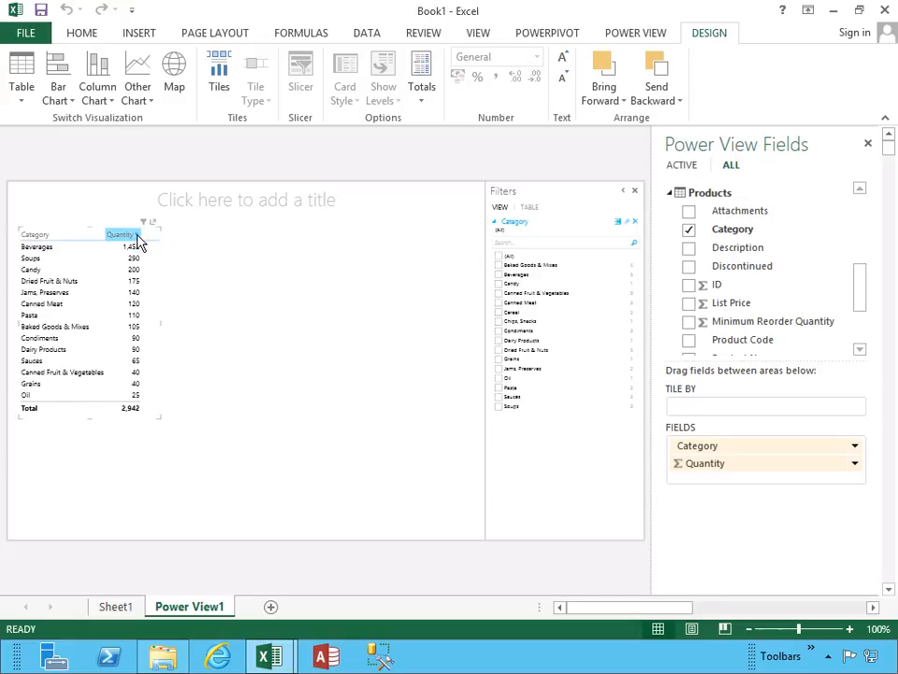
click(137, 235)
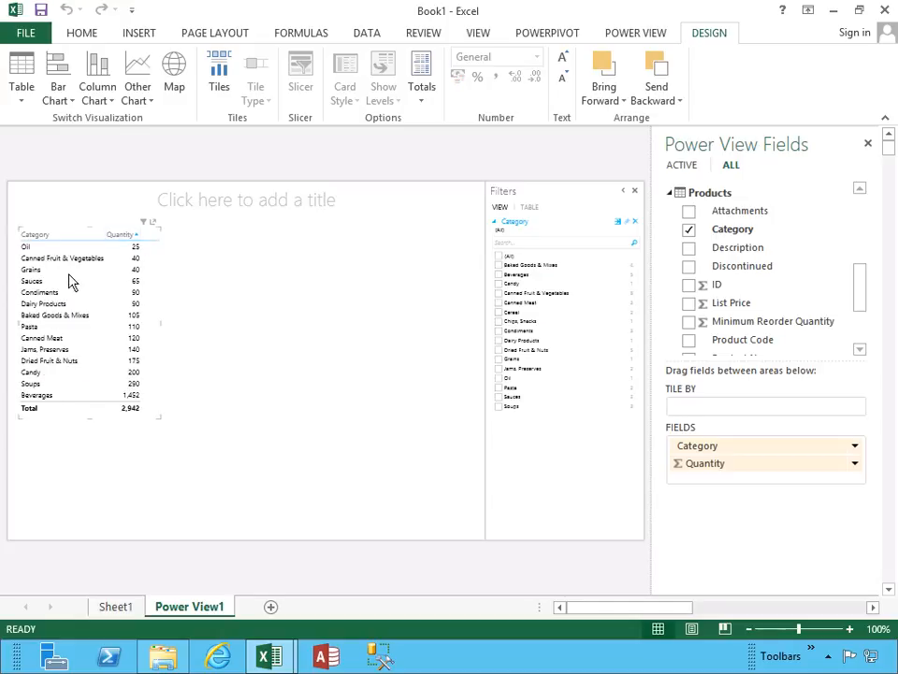
click(48, 235)
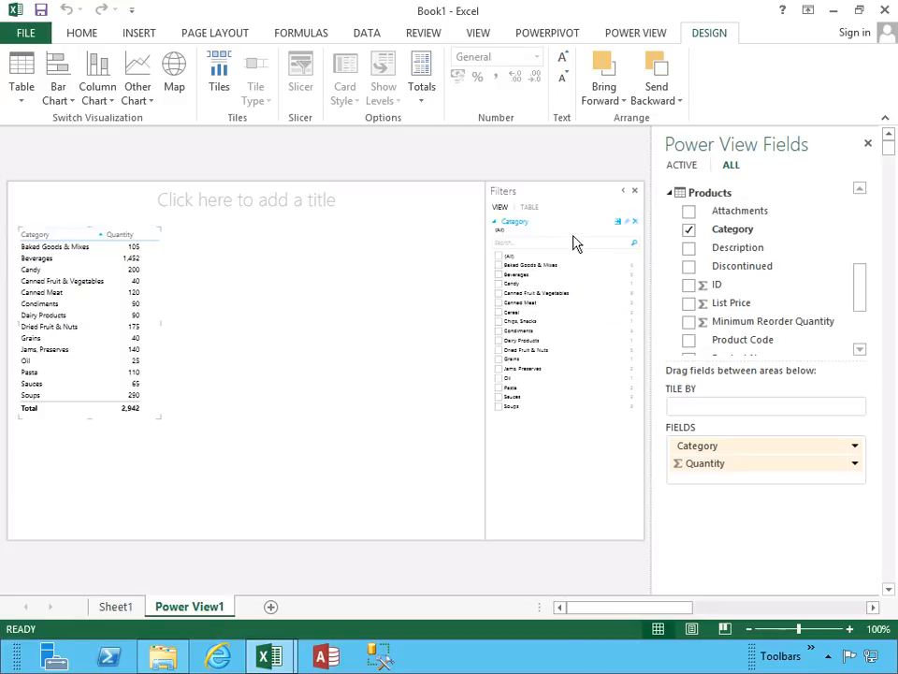
Filter the view to the Baked Goods & Mixes category, and restore all categories.
click(499, 266)
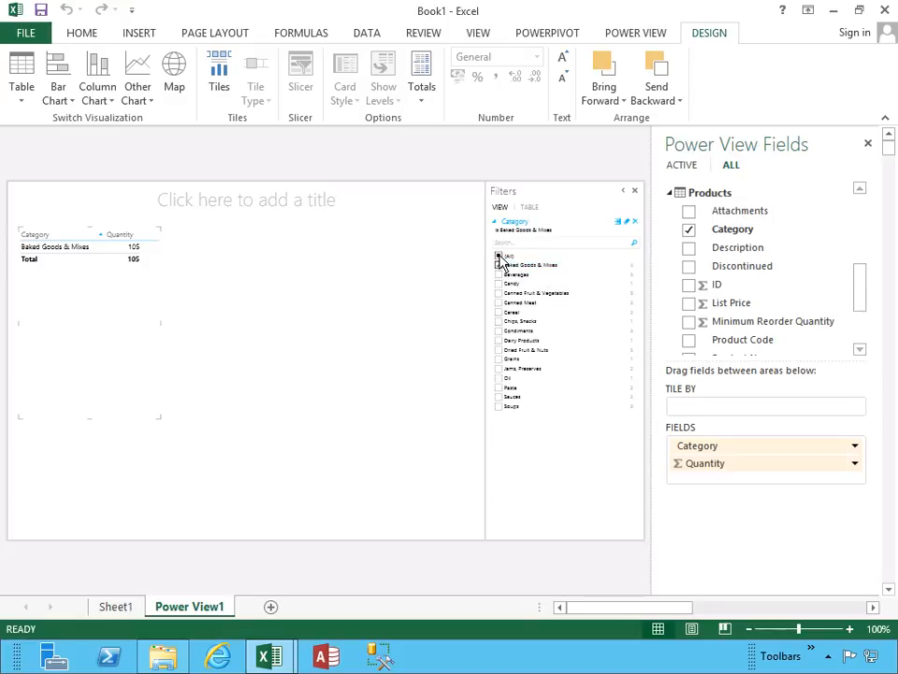
click(501, 258)
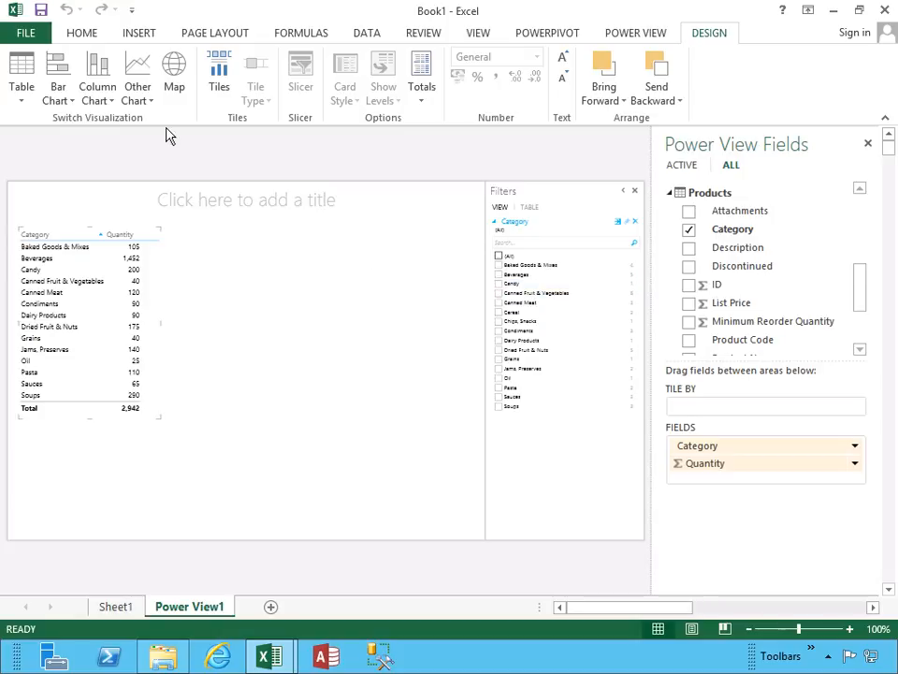
click(22, 105)
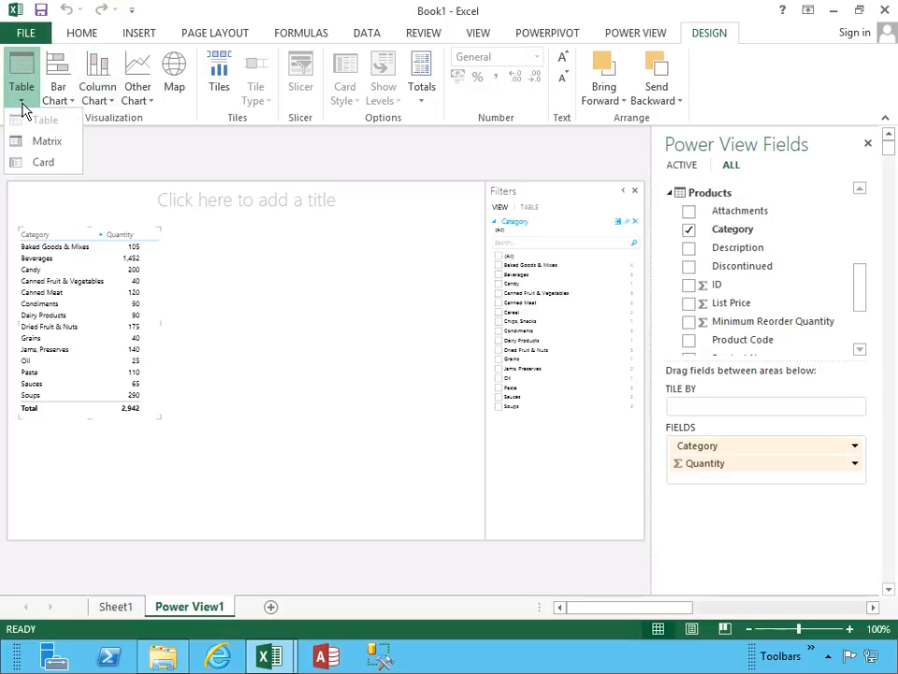
click(64, 105)
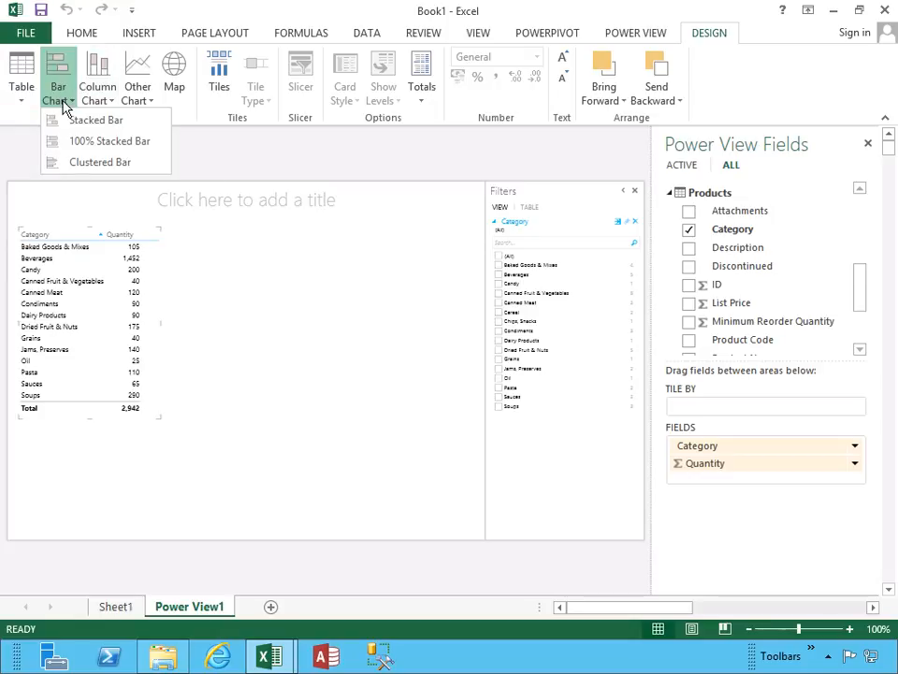
click(98, 104)
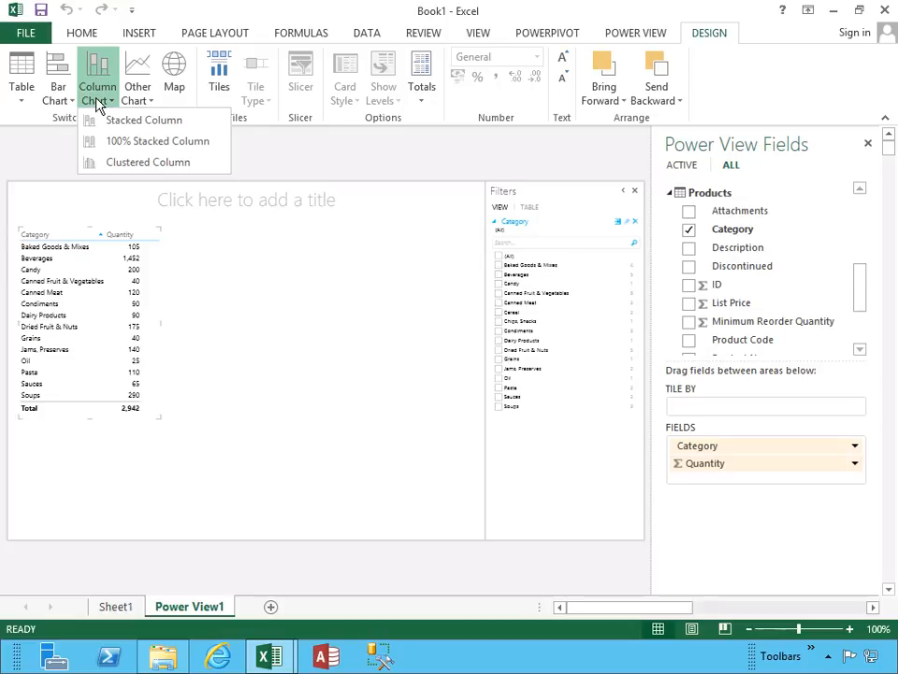
click(144, 103)
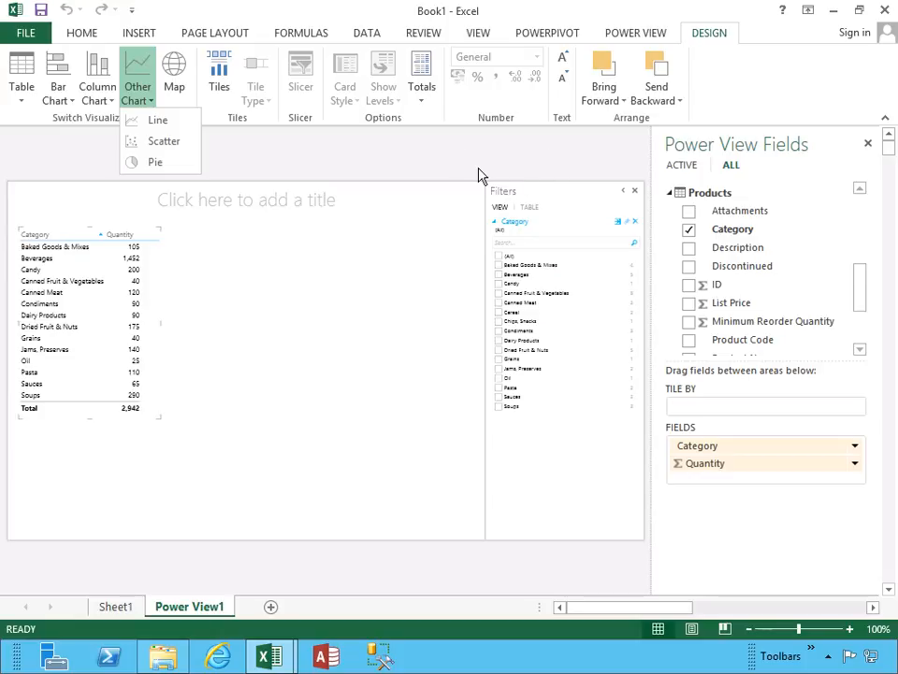
Apply the tan theme, the first one in the third row of the theme gallery, to the report.
click(627, 38)
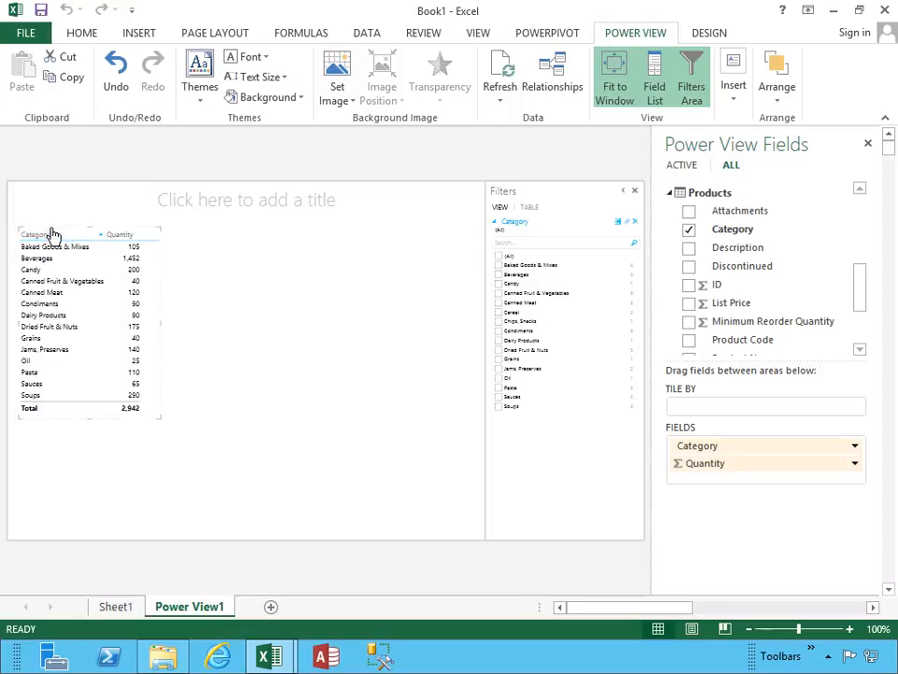
click(199, 94)
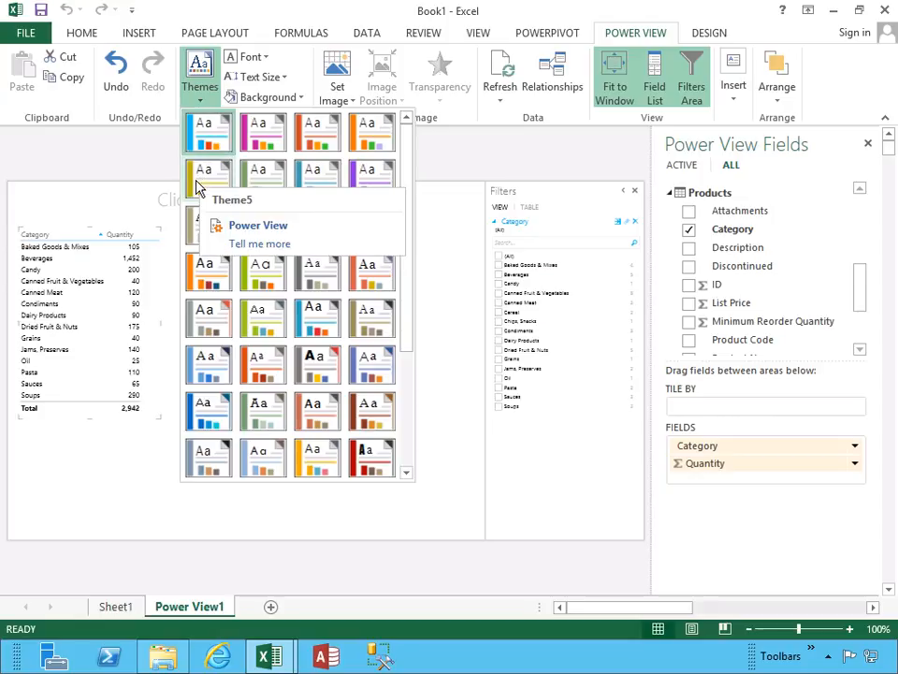
click(190, 233)
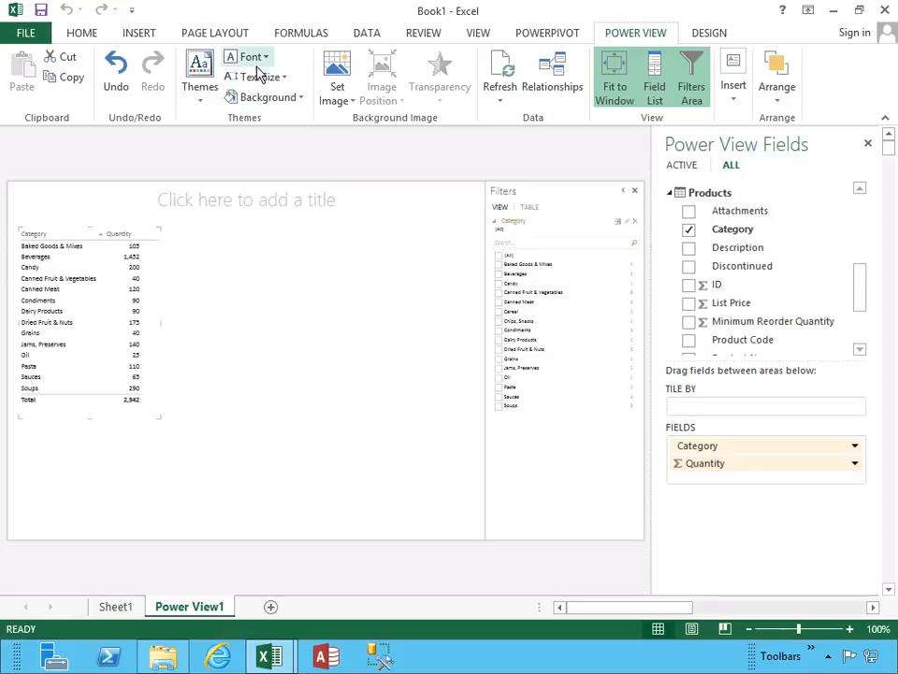
Refresh the report's data and review the table relationships in the data model.
click(498, 103)
click(520, 142)
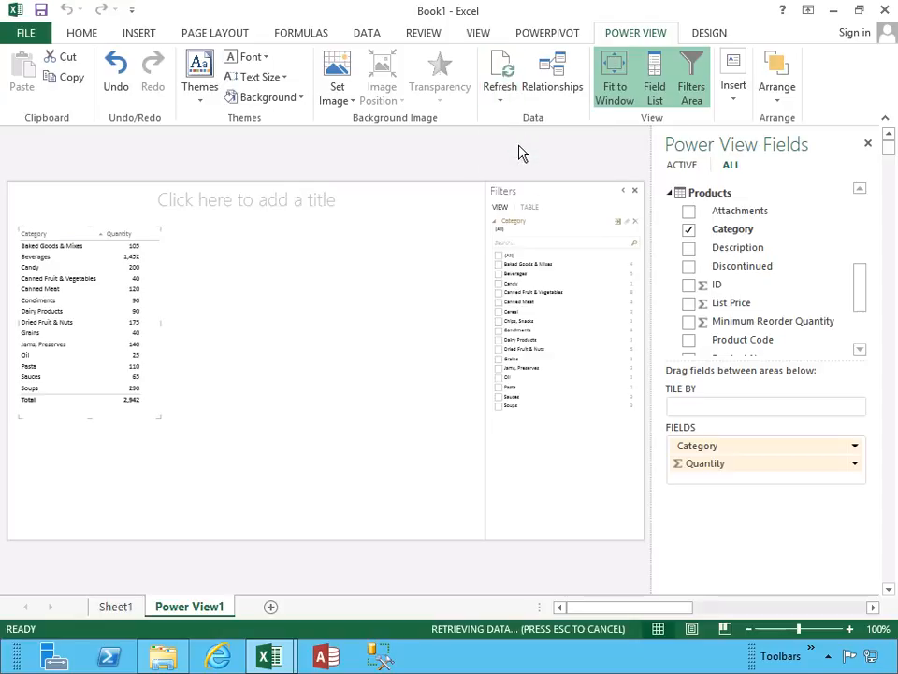
click(551, 82)
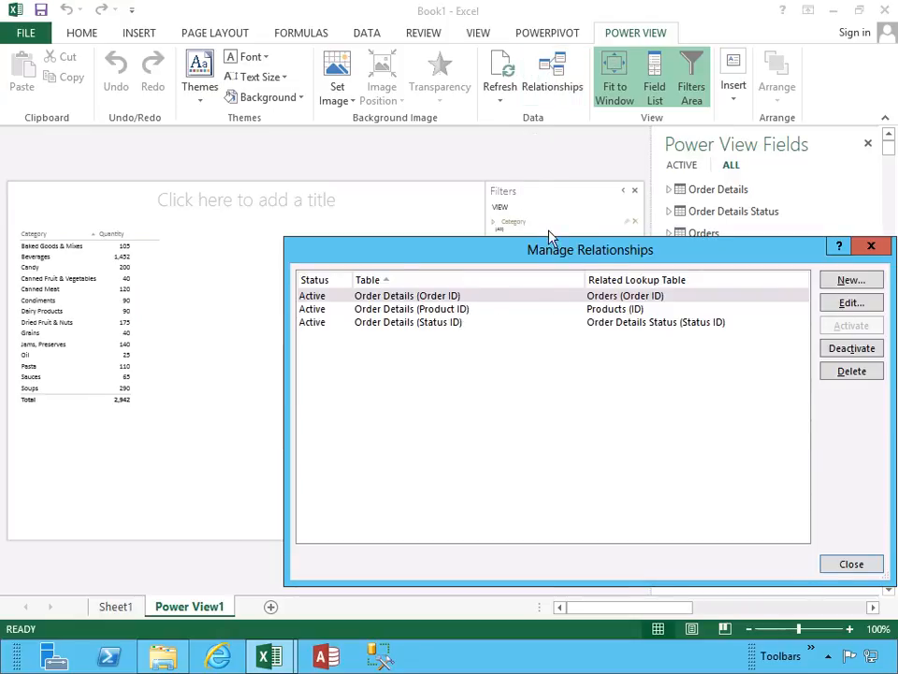
drag(606, 250, 533, 227)
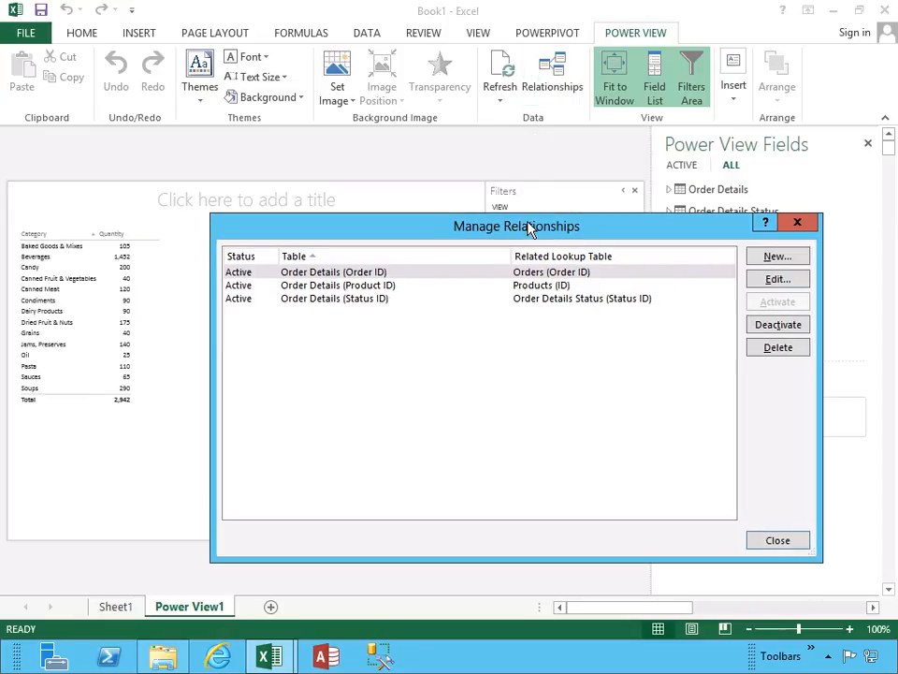
click(798, 226)
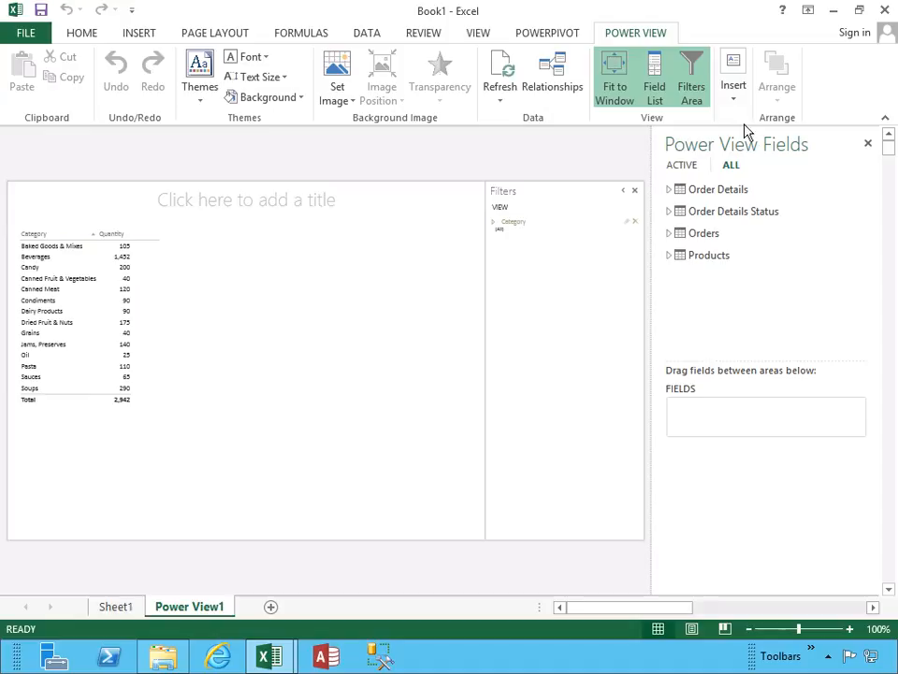
Show the object types that can be inserted into the Power View report.
click(734, 98)
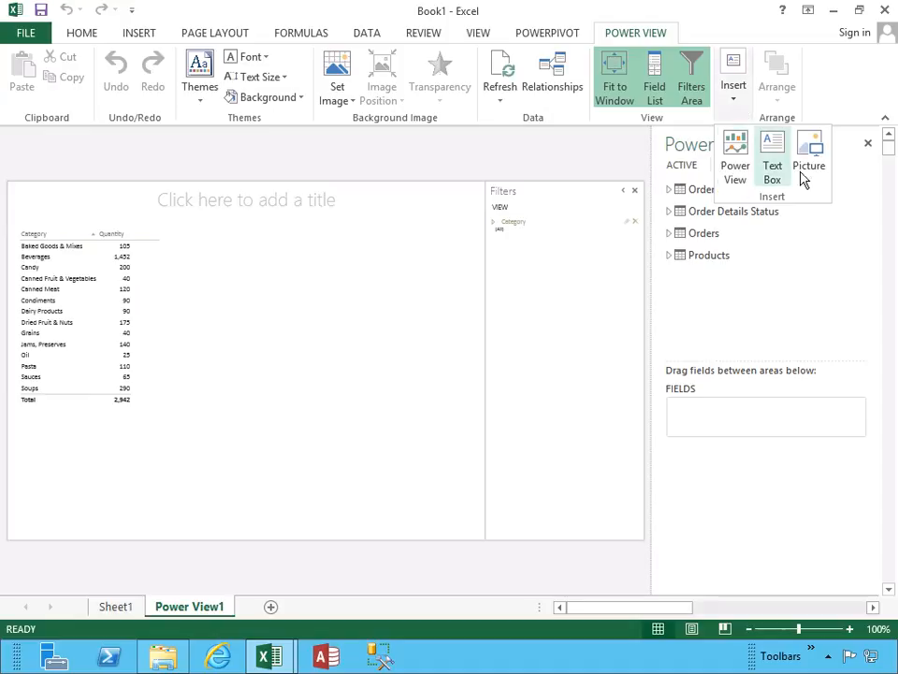
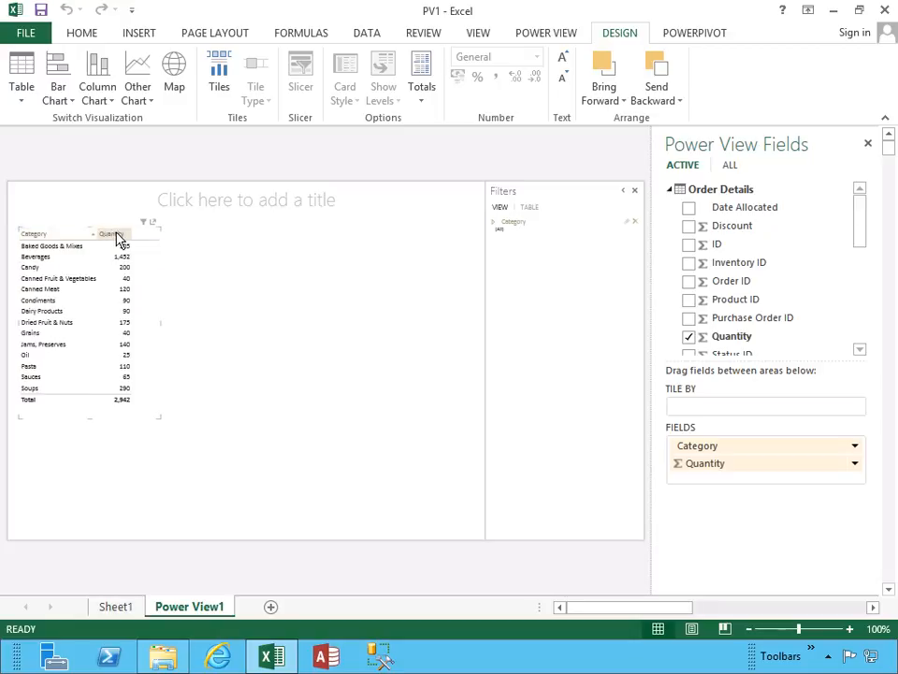
Sort the table by quantity in descending order, and return it to ascending category order.
click(117, 236)
click(117, 235)
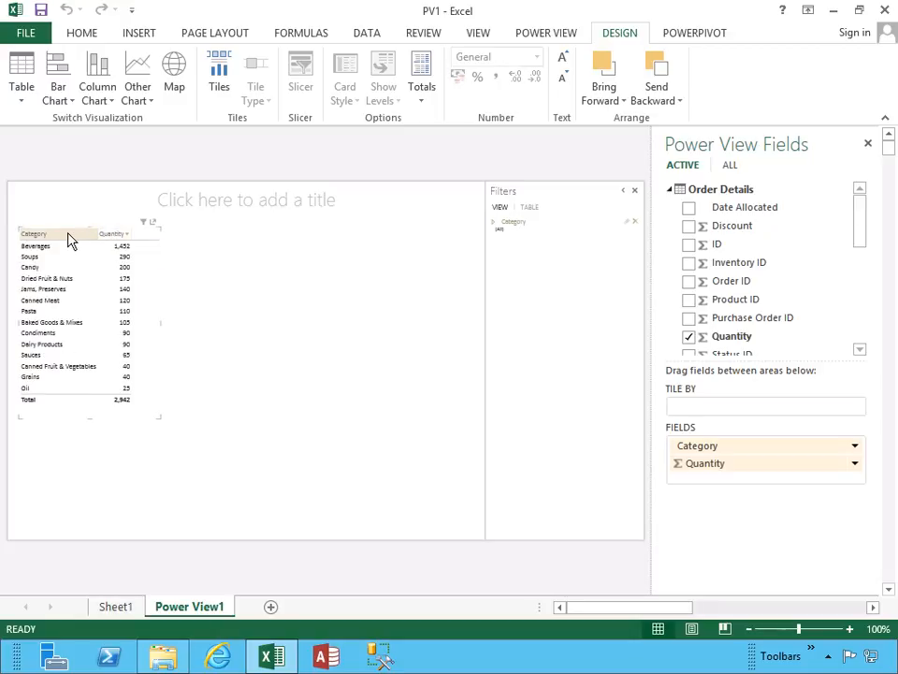
click(67, 236)
Show the table-level filters and examine the category checklist and the quantity range slider.
click(143, 223)
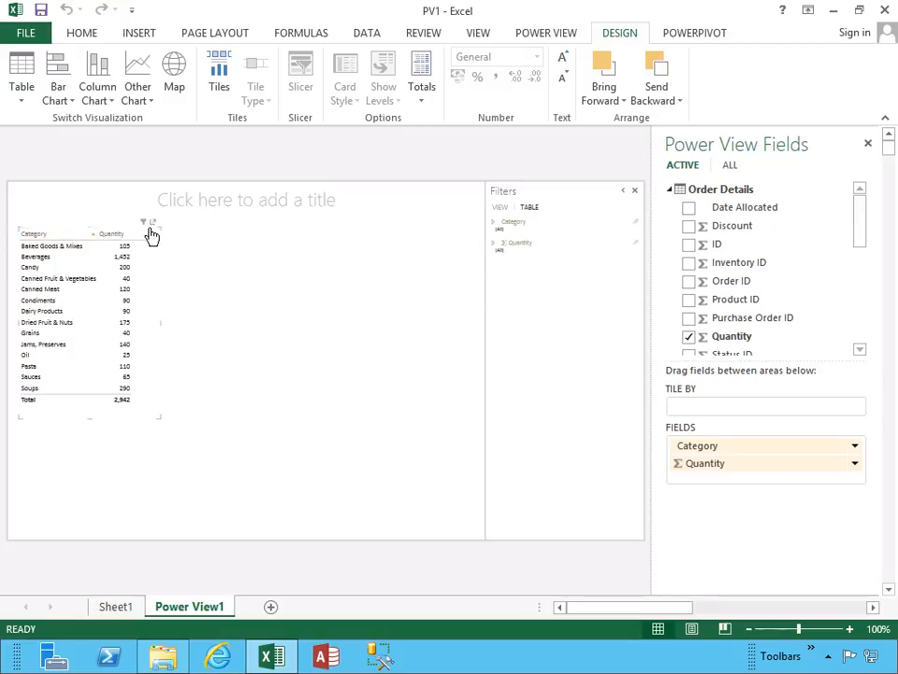
click(495, 225)
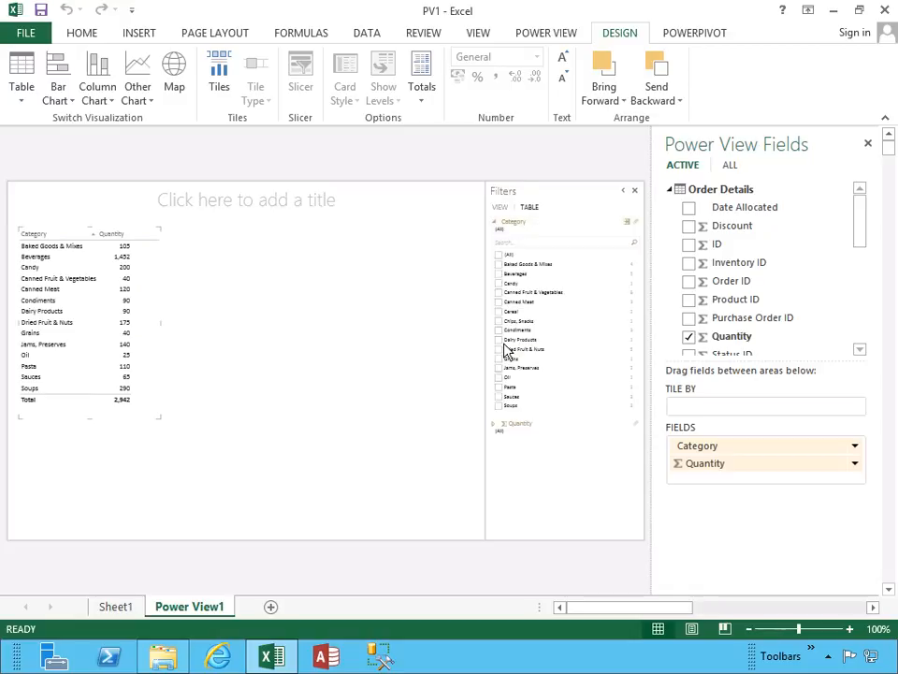
click(493, 225)
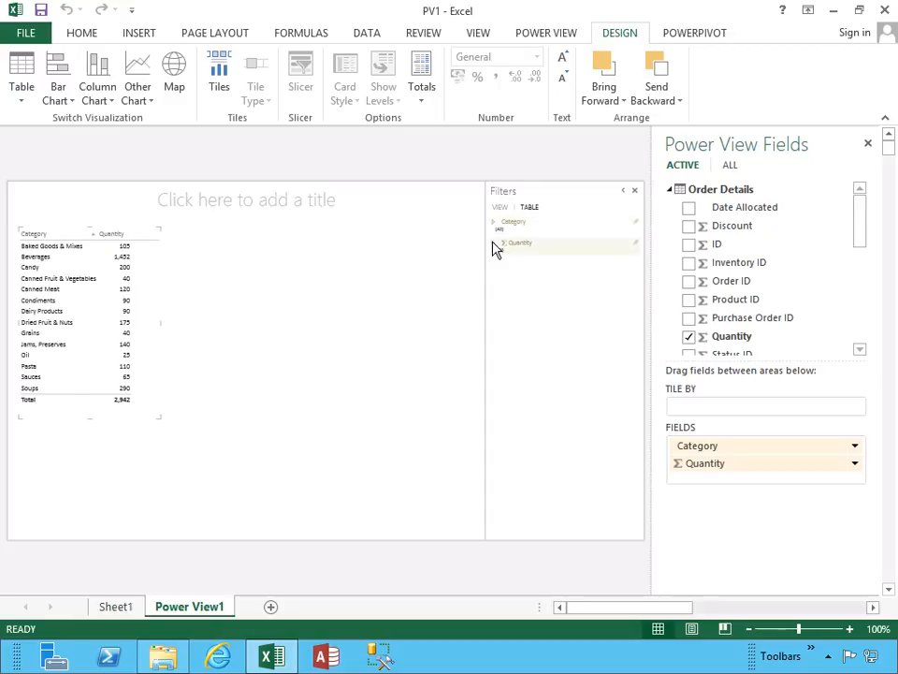
click(495, 245)
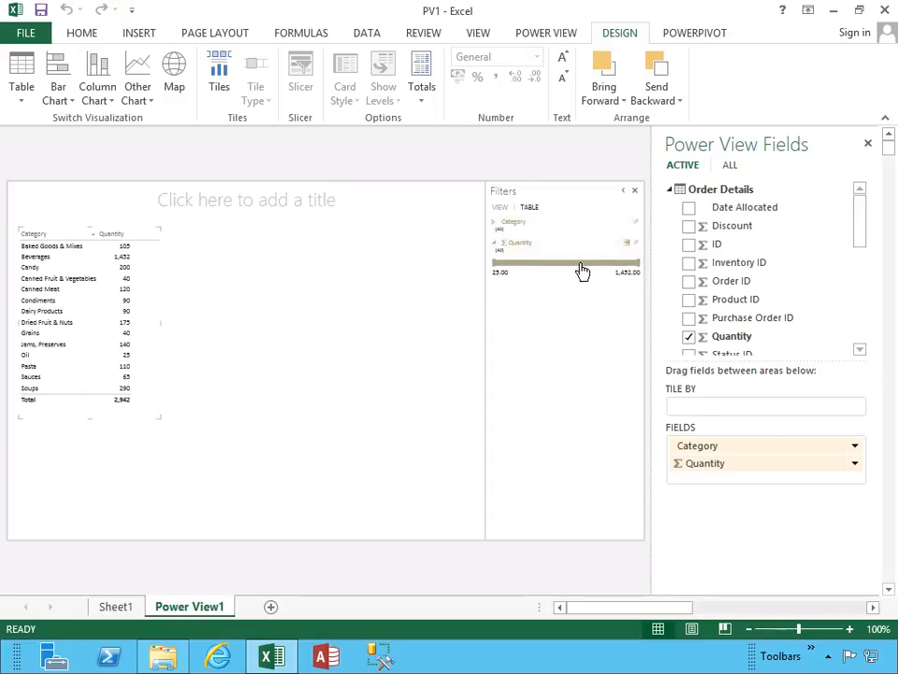
mouse_move(640, 269)
mouse_down()
mouse_move(553, 268)
mouse_move(645, 262)
mouse_up()
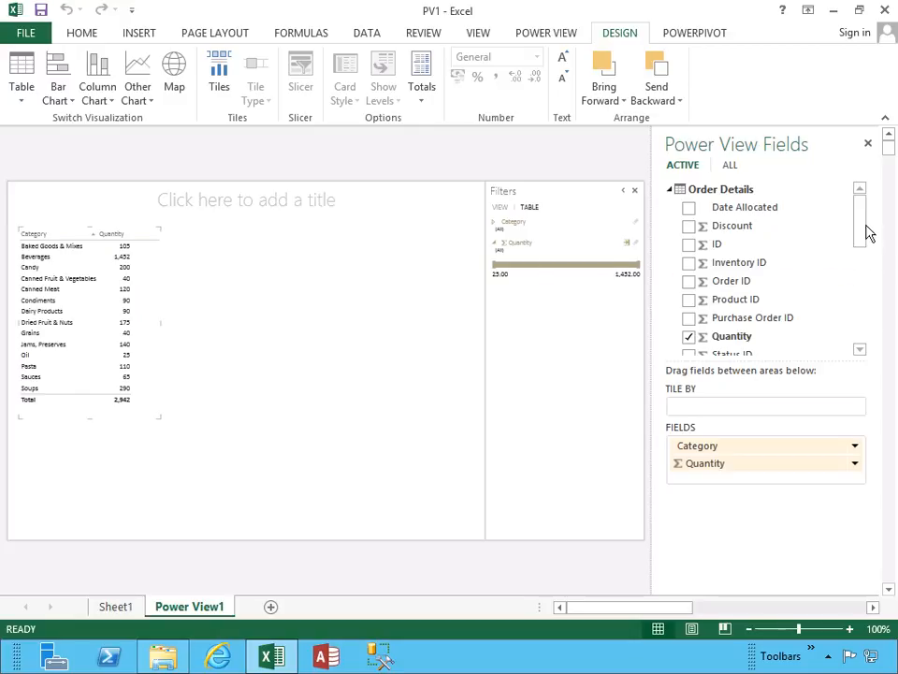
Add the Products table's Category field beside the existing table as a slicer, enlarged to fit all its categories.
drag(865, 225, 864, 281)
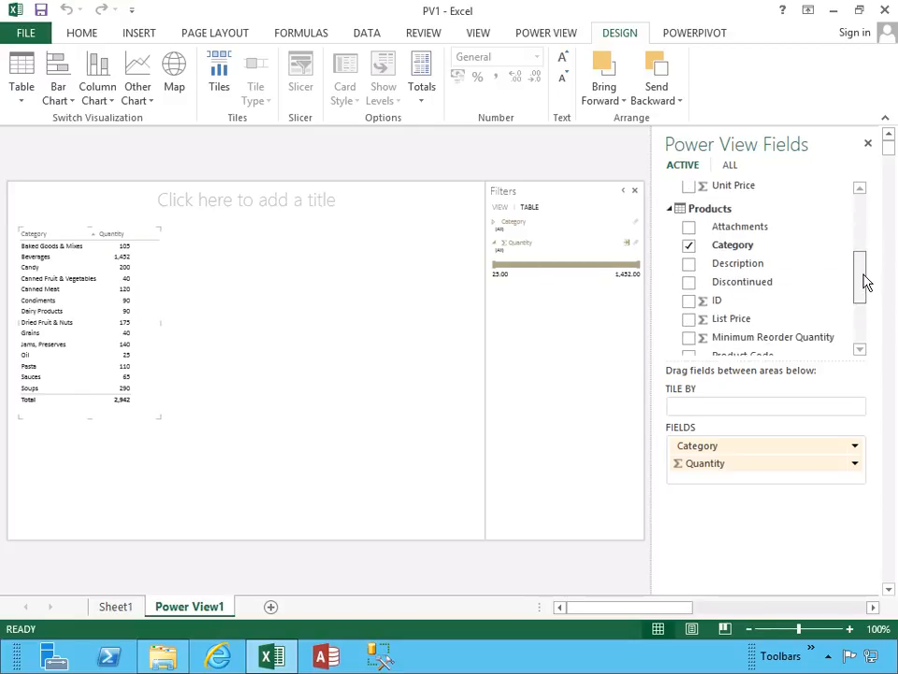
drag(746, 249, 251, 267)
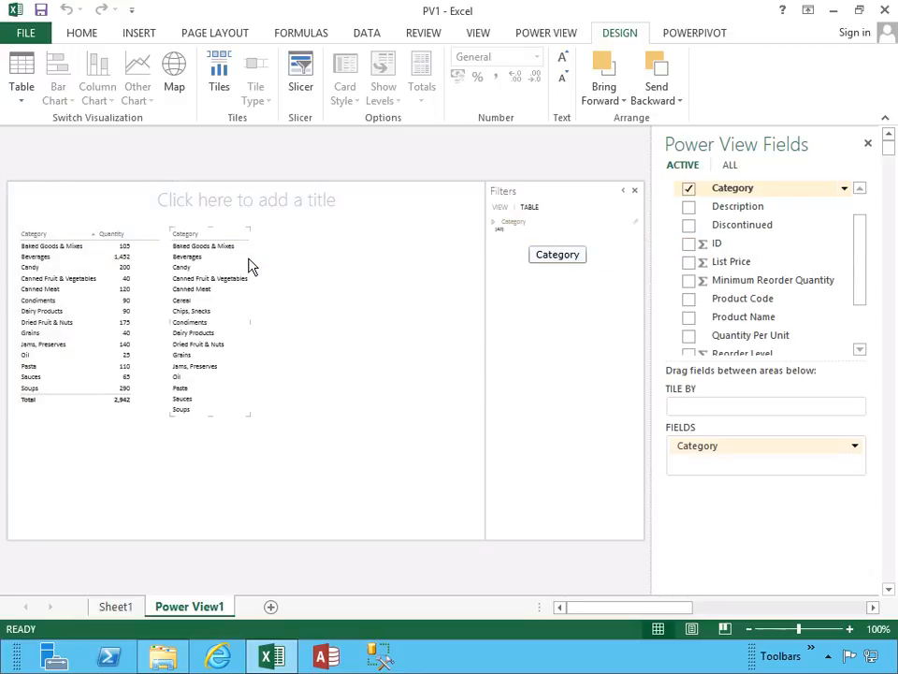
click(300, 86)
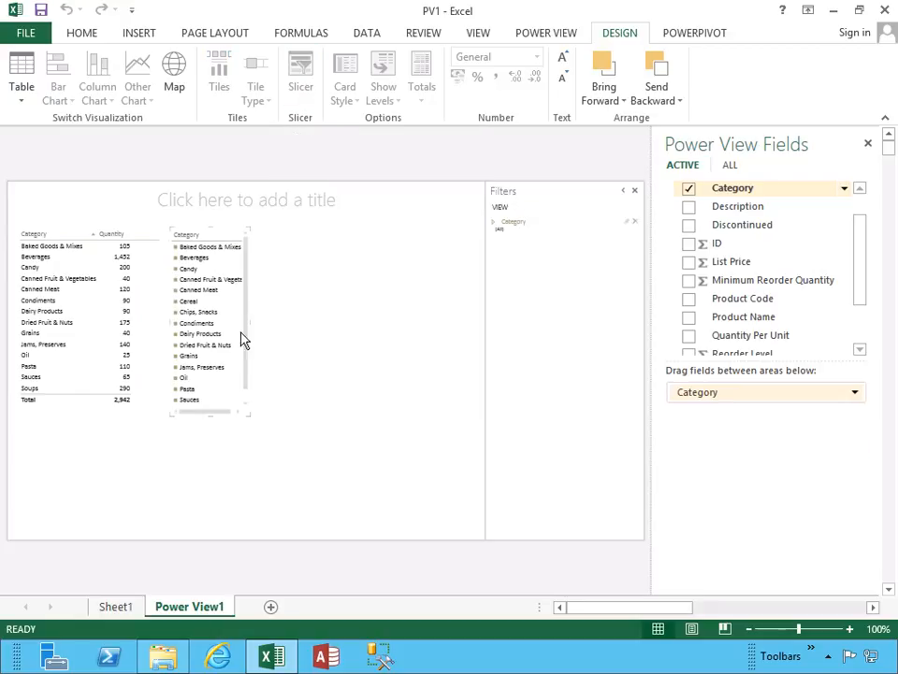
drag(252, 412, 292, 429)
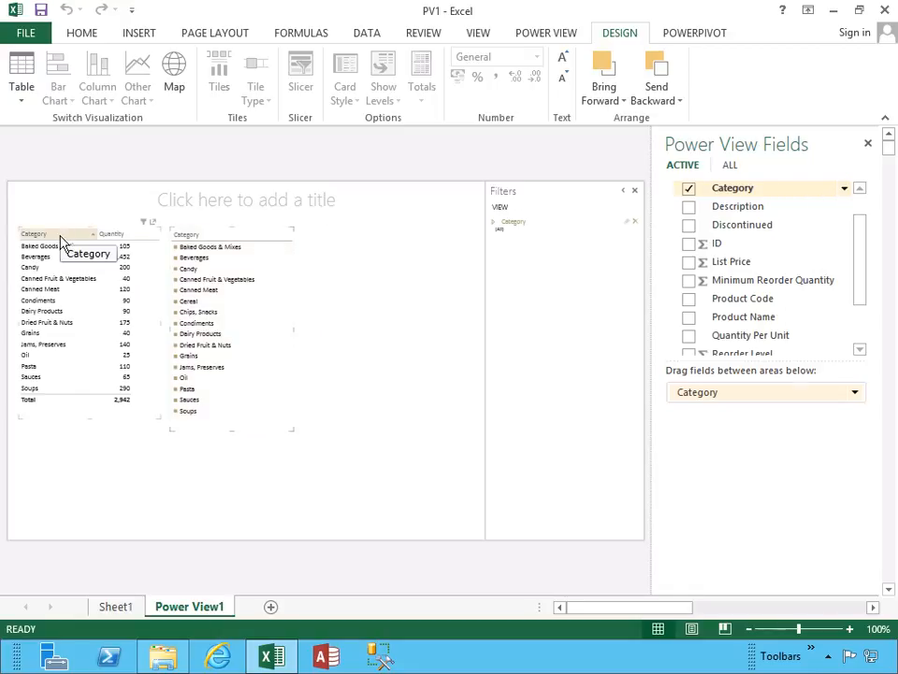
Move the category and quantity table down to the bottom of the report canvas.
click(58, 277)
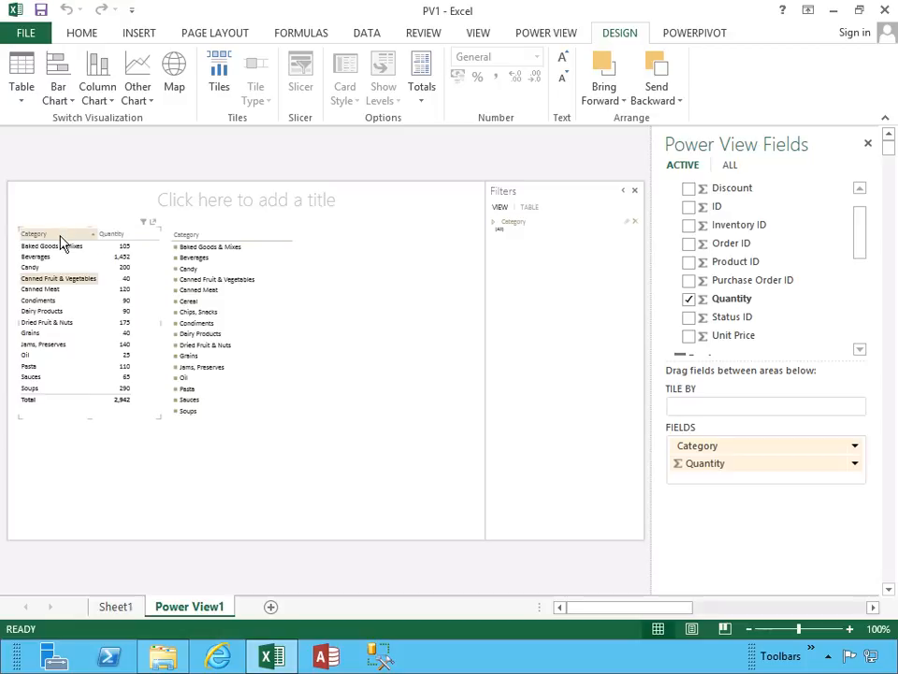
click(64, 246)
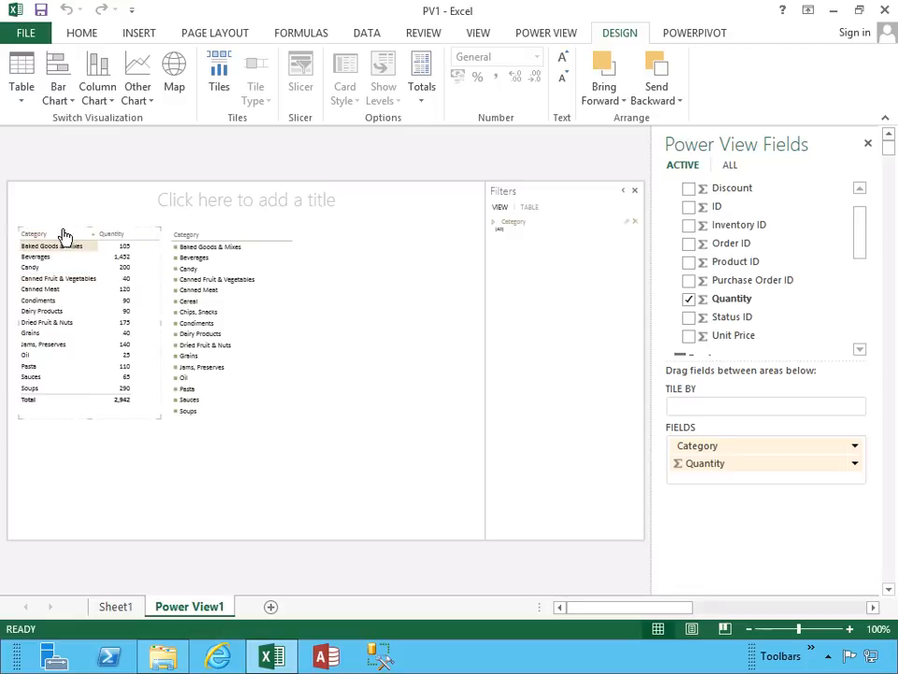
click(65, 278)
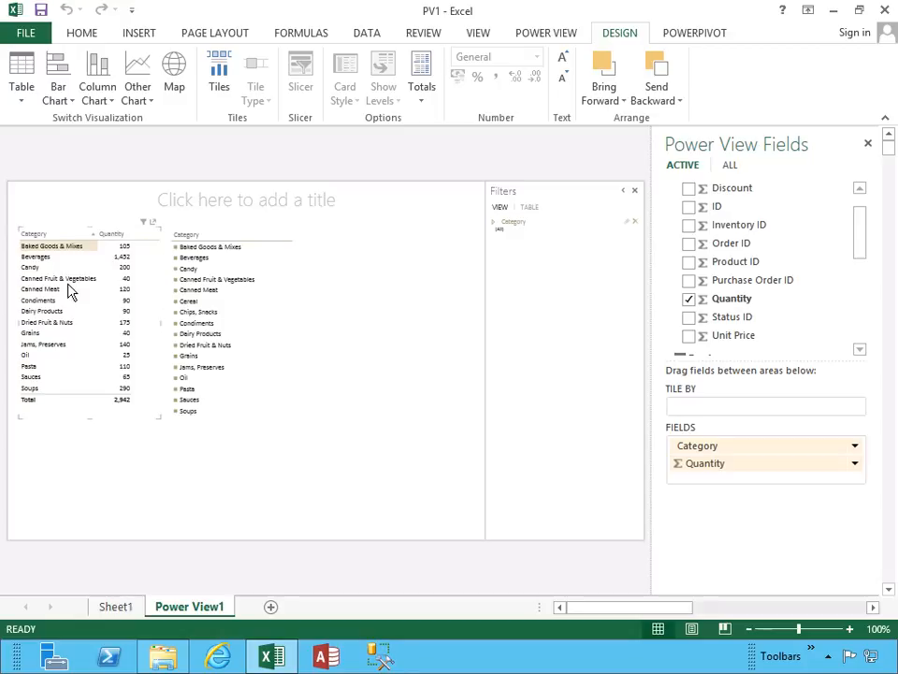
click(62, 233)
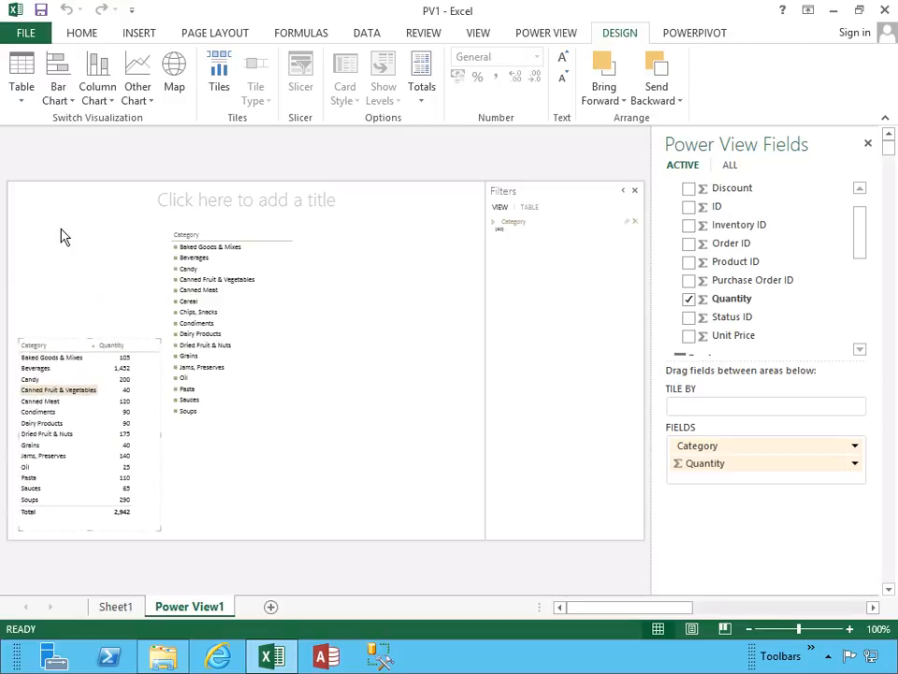
Shorten the category slicer so it ends above the moved table, and widen it.
click(239, 244)
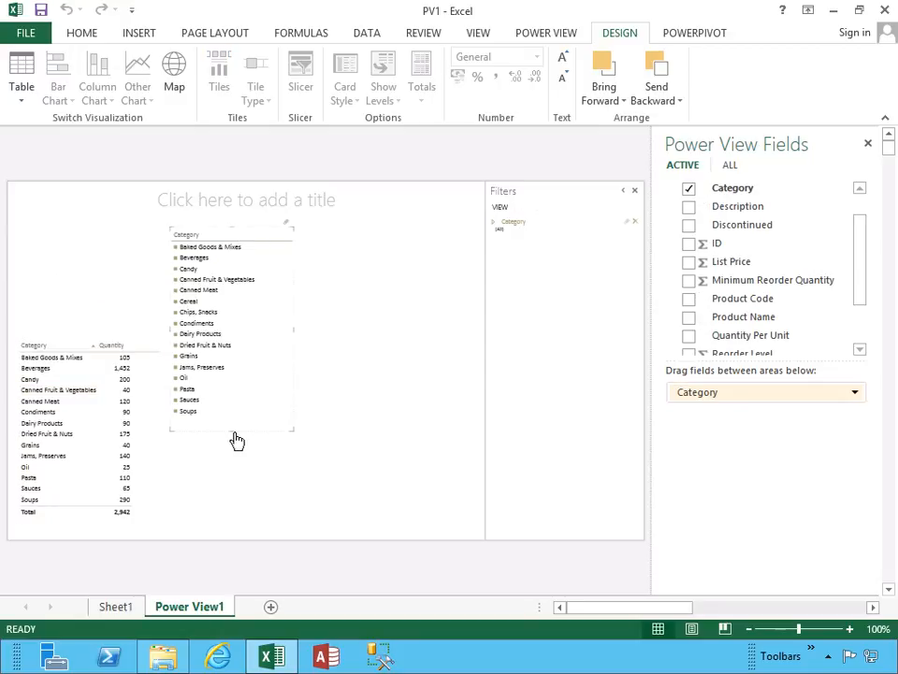
drag(234, 431, 232, 328)
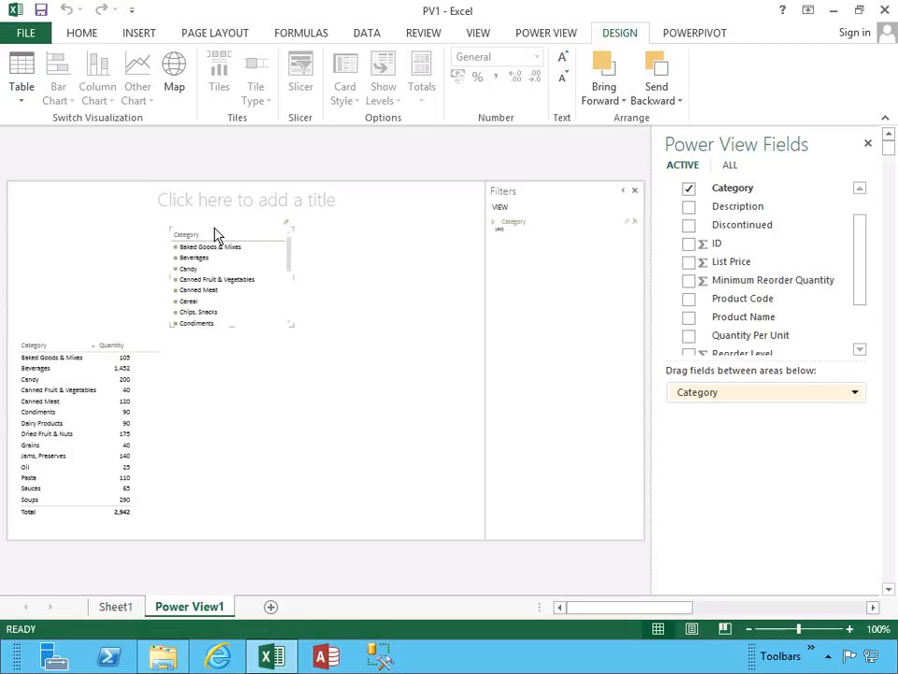
drag(293, 277, 348, 277)
Filter the table with the slicer, one category at a time from Baked Goods & Mixes to Canned Fruit & Vegetables, and clear the slicer.
click(177, 248)
click(180, 258)
click(182, 279)
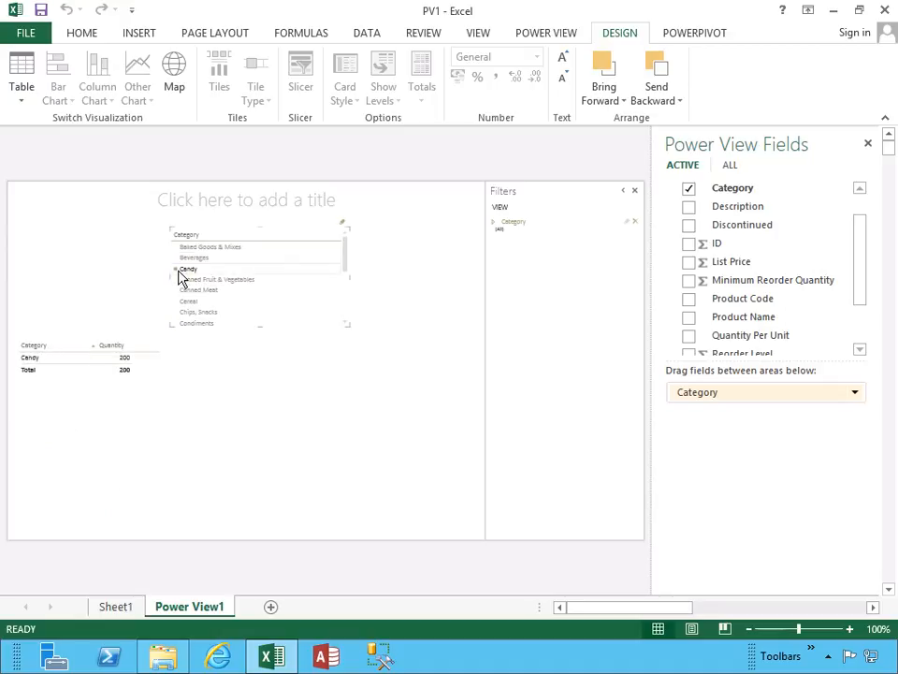
click(342, 226)
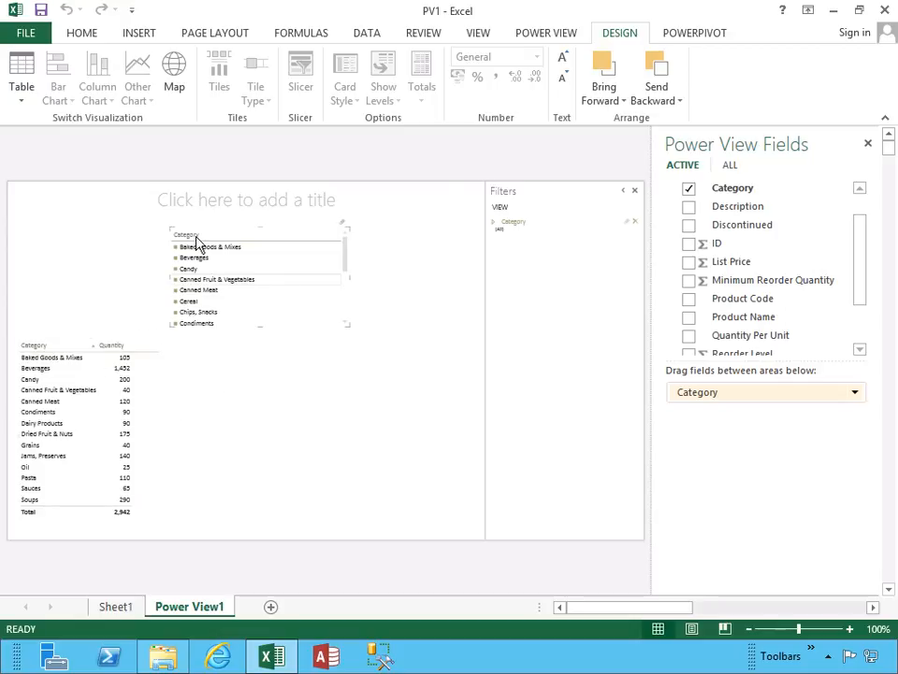
Convert the quantity table to tiles by category and browse the Beverages, Candy and Canned Fruit & Vegetables tiles.
click(53, 368)
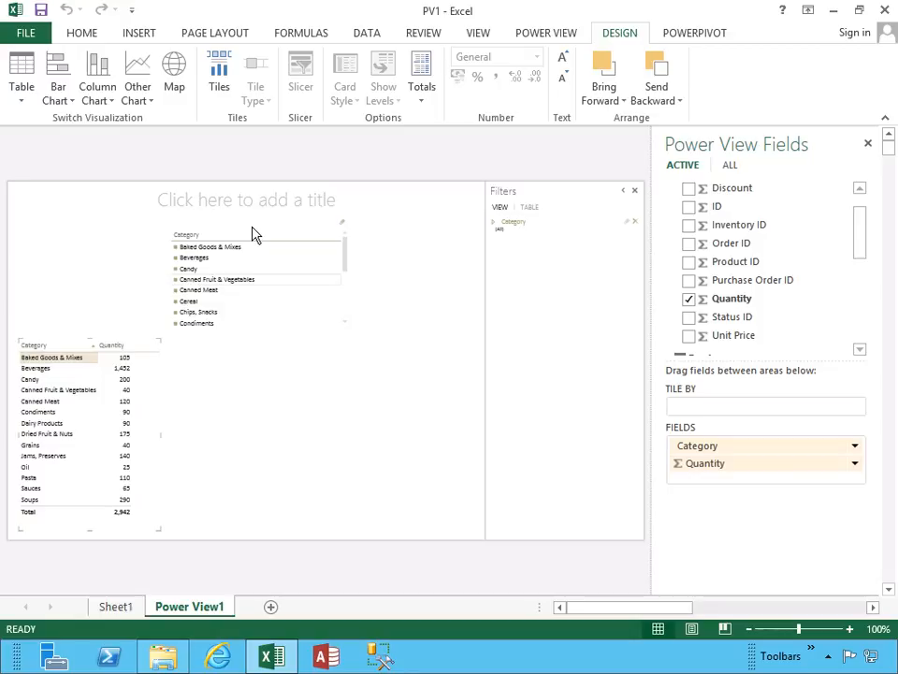
click(218, 86)
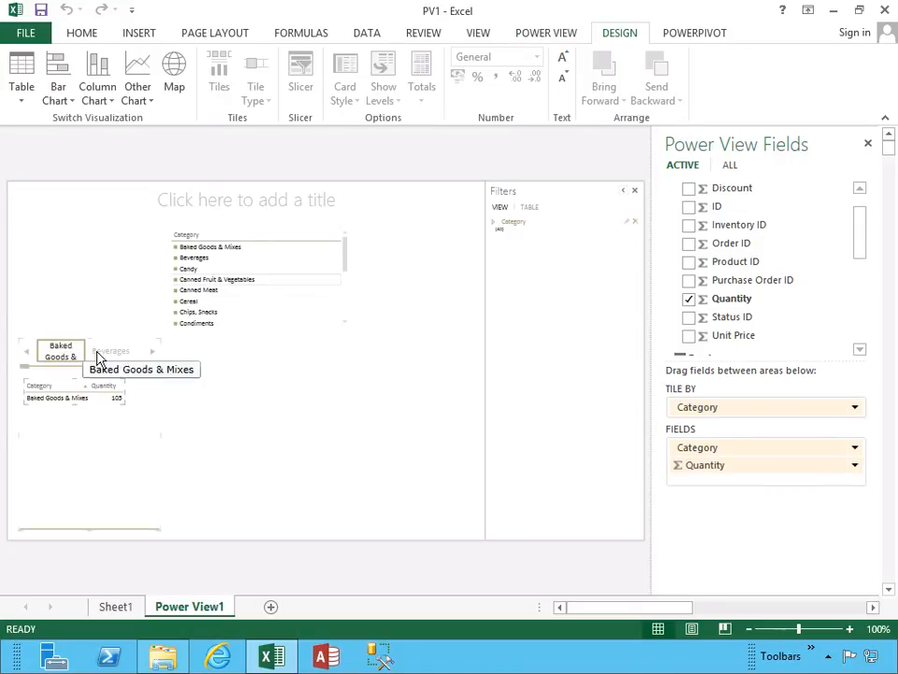
click(111, 354)
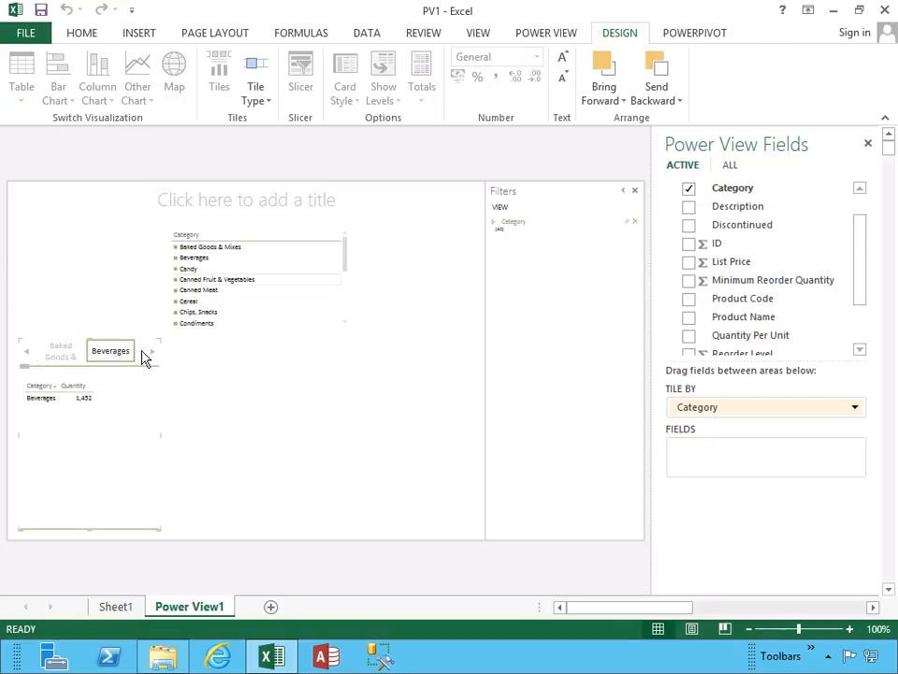
click(154, 356)
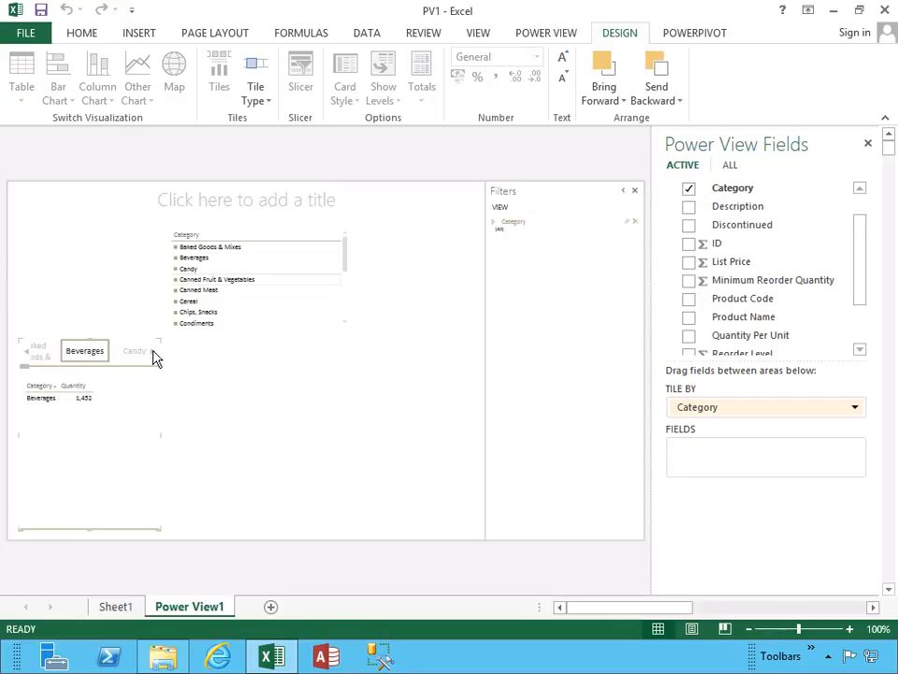
click(83, 358)
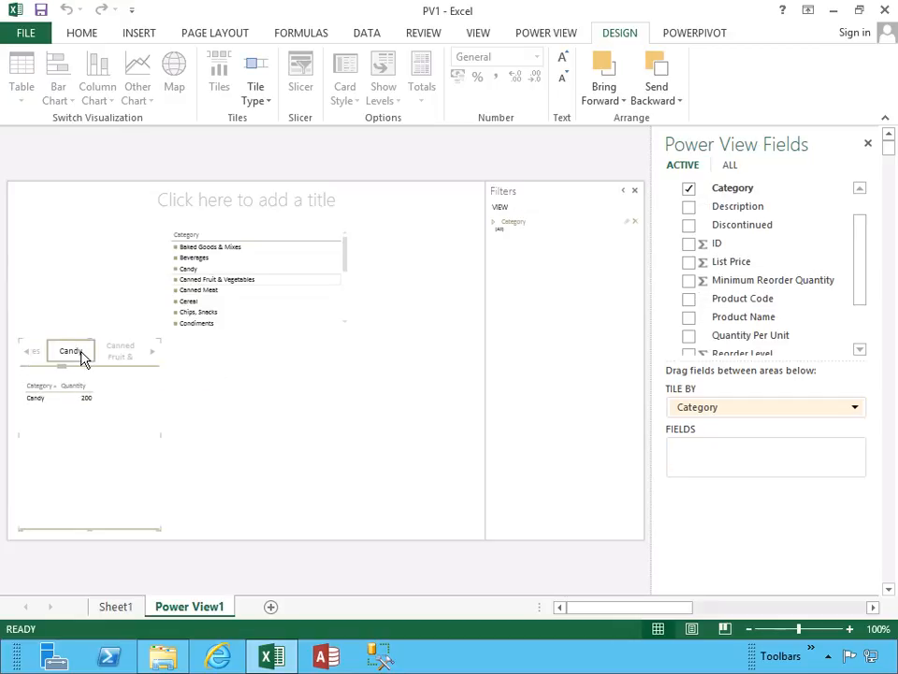
click(122, 358)
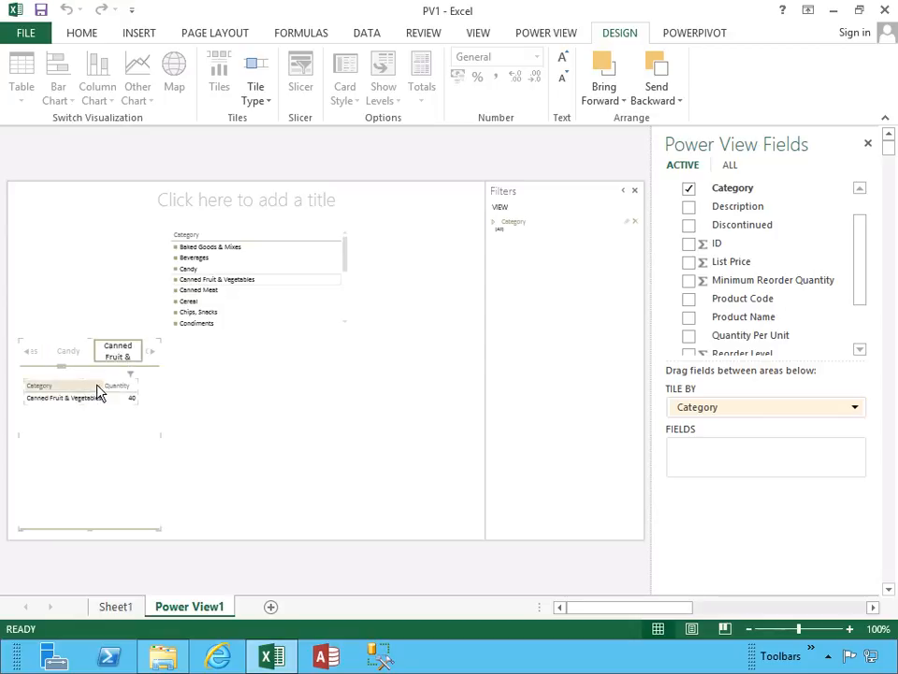
Change the tile type to Tile Flow and browse from Canned Meat through to Dried Fruit & Nuts.
click(263, 109)
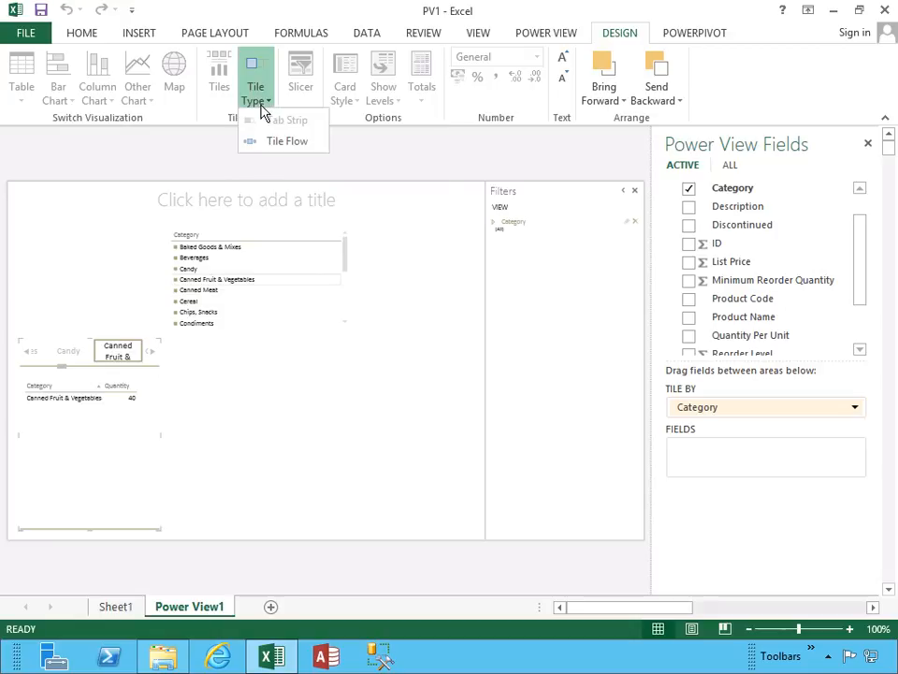
click(263, 142)
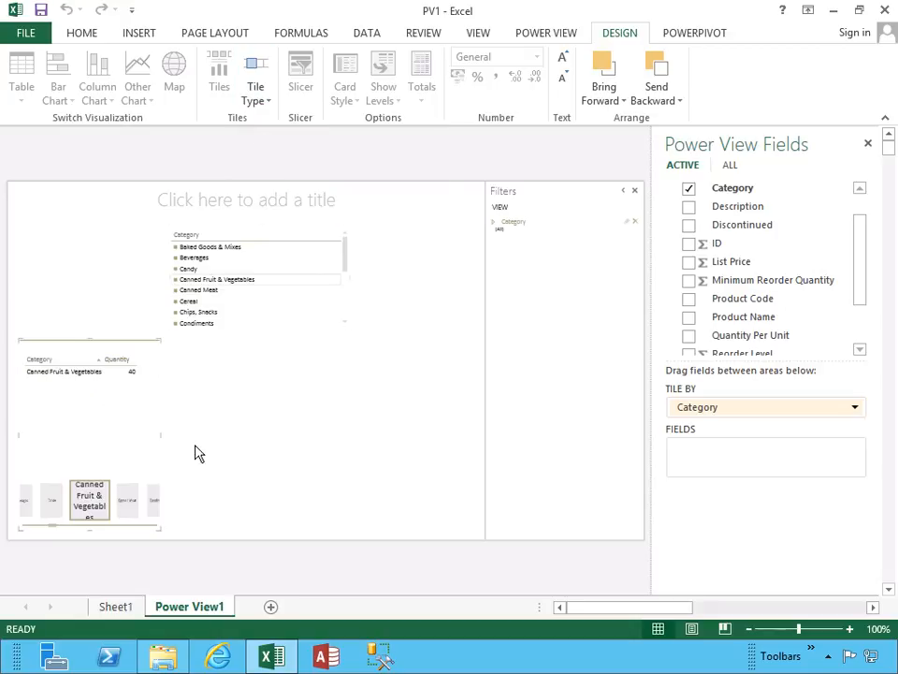
click(129, 496)
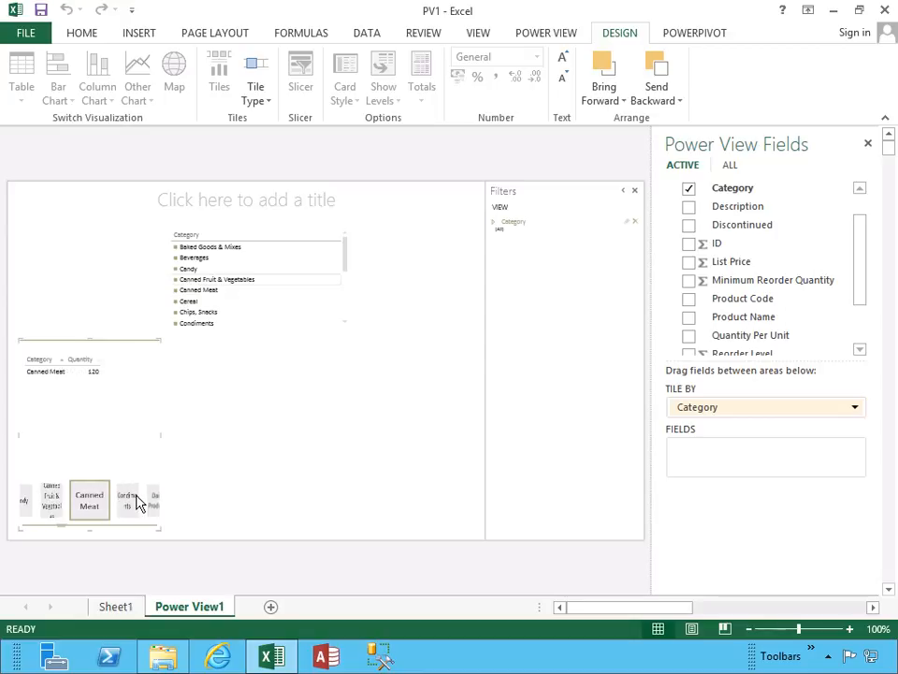
click(131, 502)
click(131, 503)
click(131, 504)
Switch the tile type back to Tab Strip, and remove Category as the tiling field.
click(267, 103)
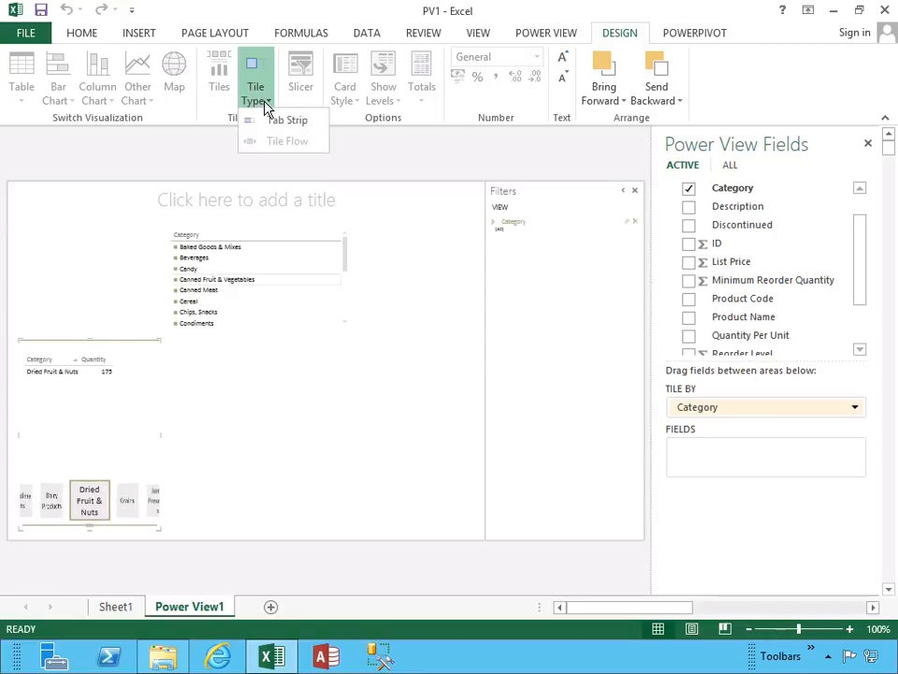
click(271, 122)
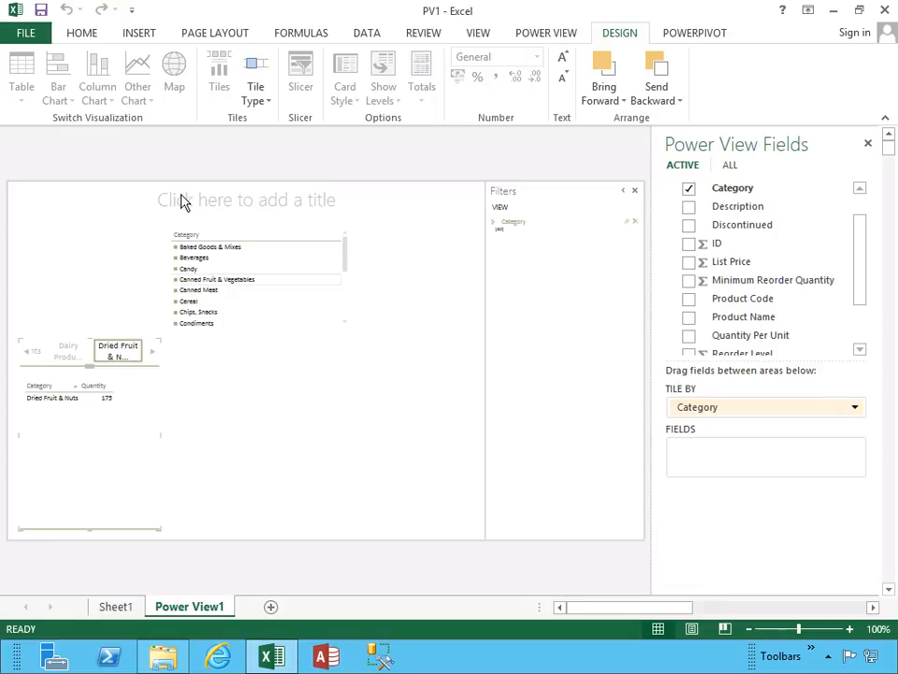
click(854, 408)
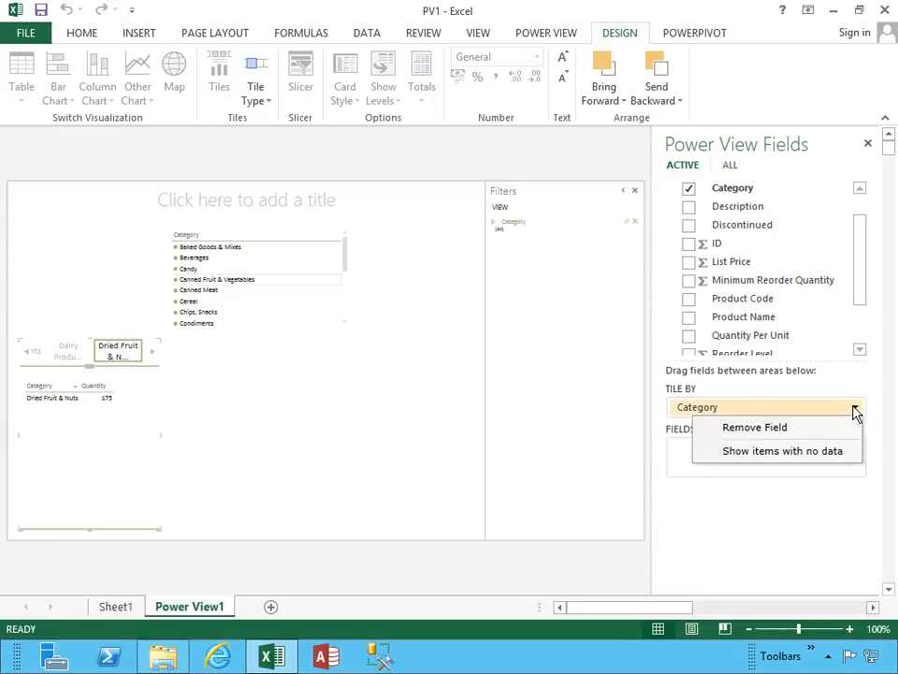
click(772, 427)
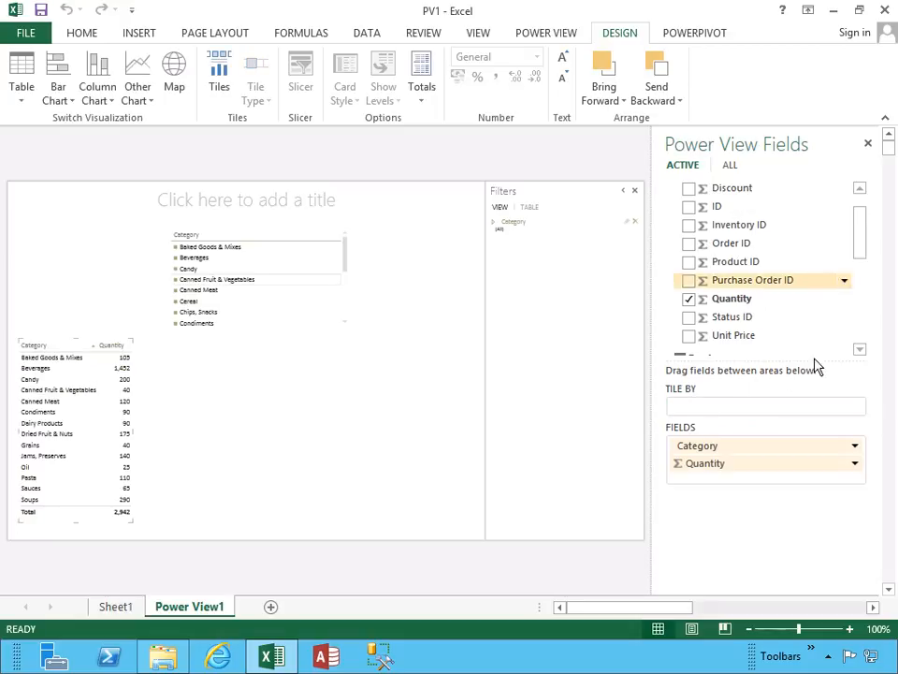
Tile the quantity table by the Products table's Category field again, and remove that tiling field.
drag(860, 231, 861, 267)
drag(743, 261, 744, 411)
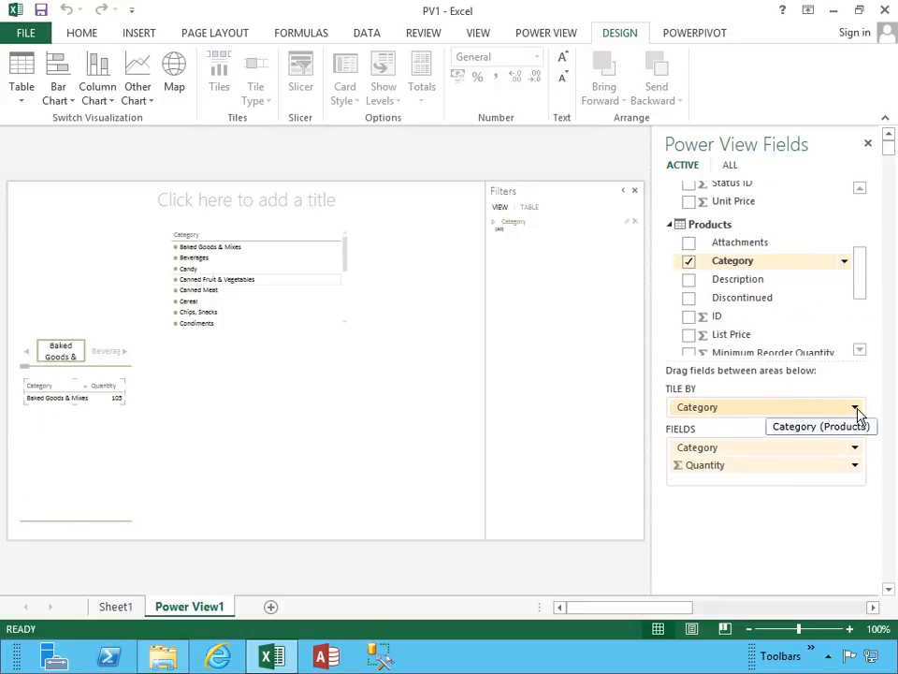
click(855, 409)
click(753, 427)
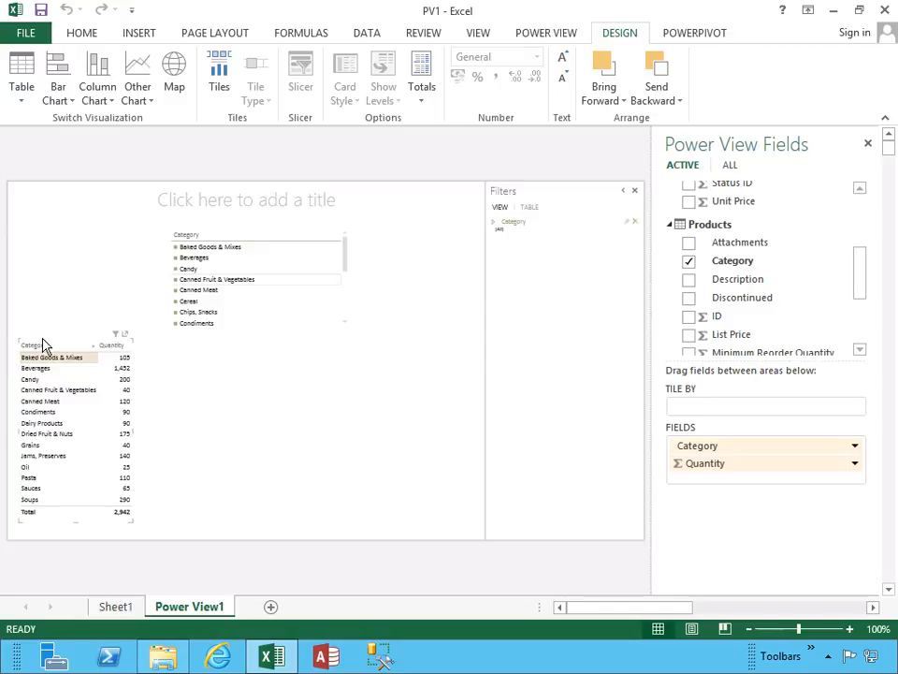
Place a copy of the category and quantity table beside the slicer in the report.
click(225, 372)
key(ctrl+v)
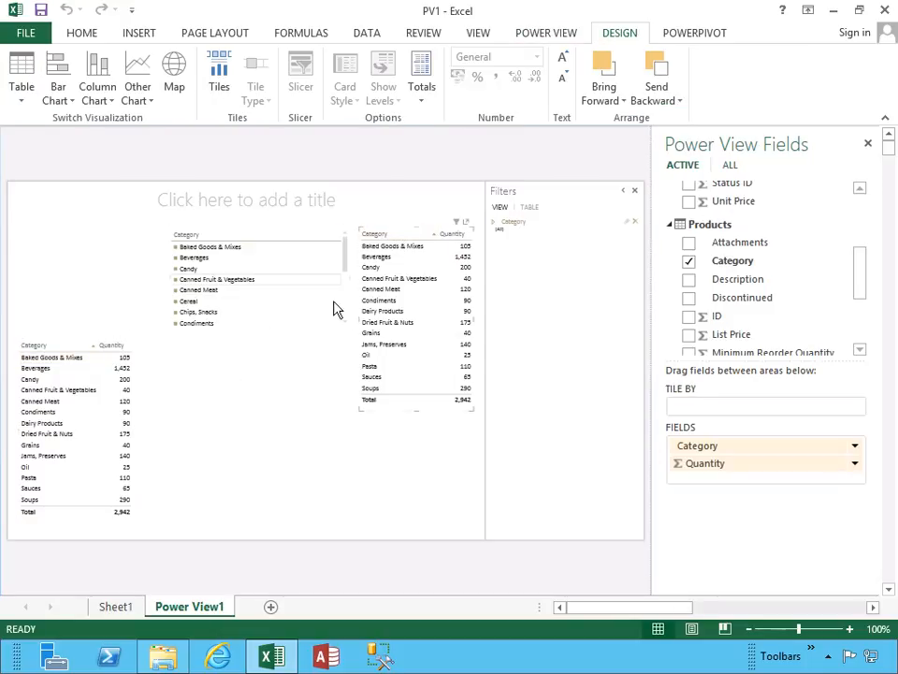
Sort the copied table by Category in descending order and move it beside the original quantity table.
click(419, 233)
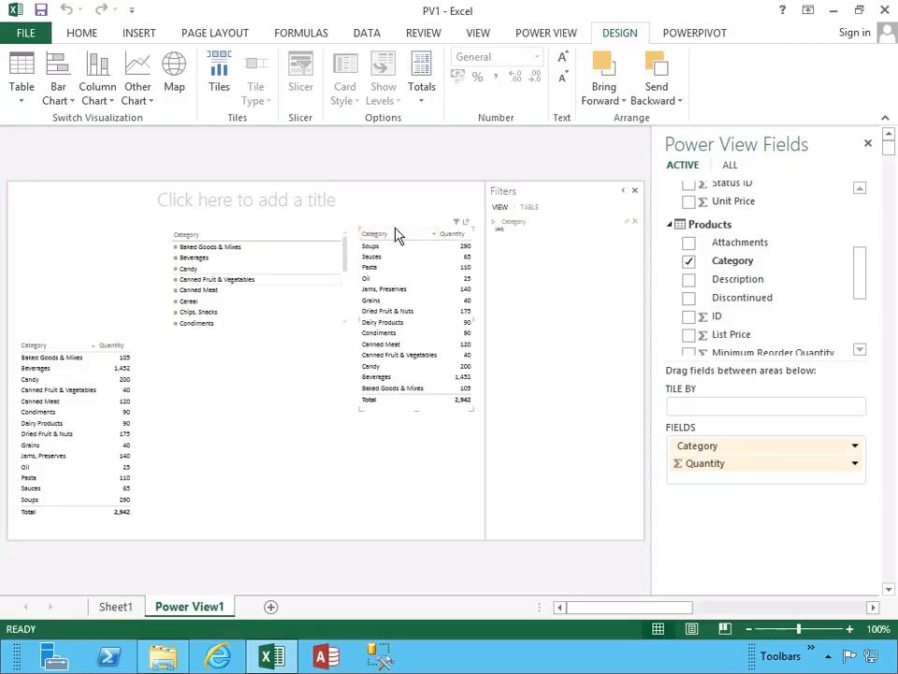
drag(397, 236, 193, 346)
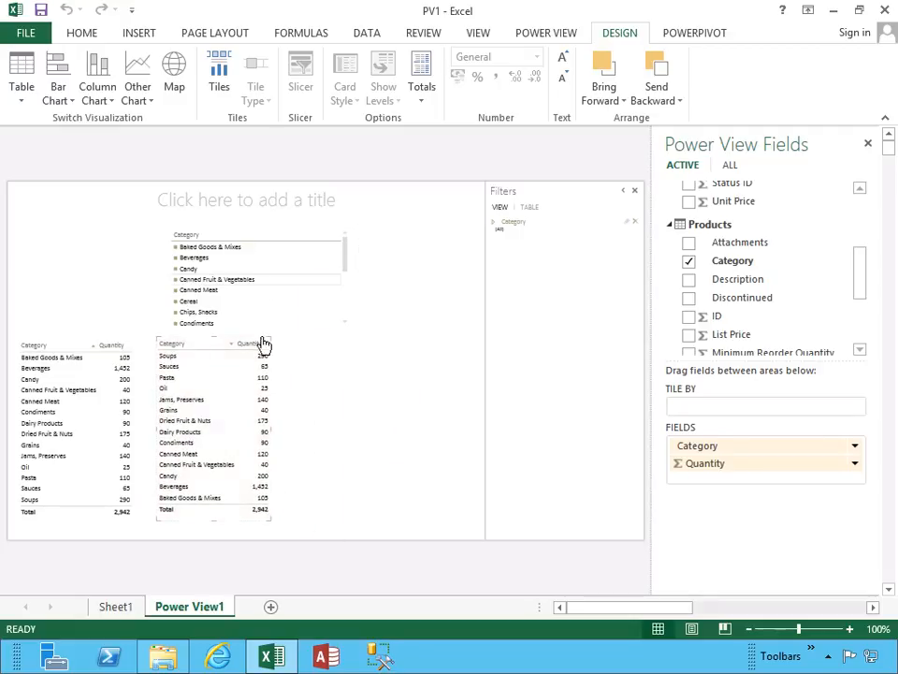
Convert the copied table to a pie chart and widen it to nearly the report's edge so the category legend fits.
click(55, 103)
click(97, 100)
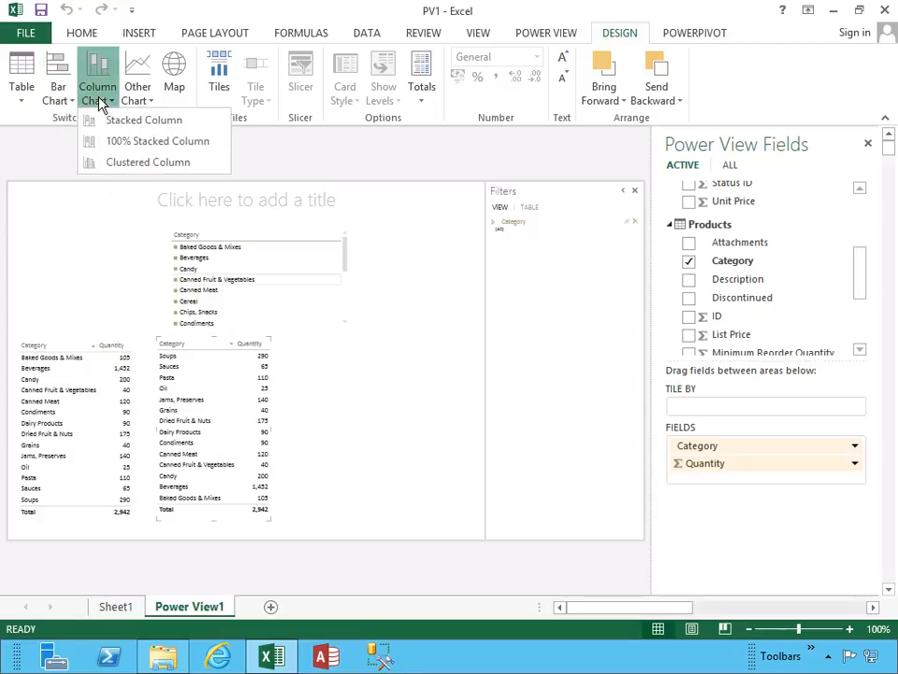
click(147, 101)
click(146, 101)
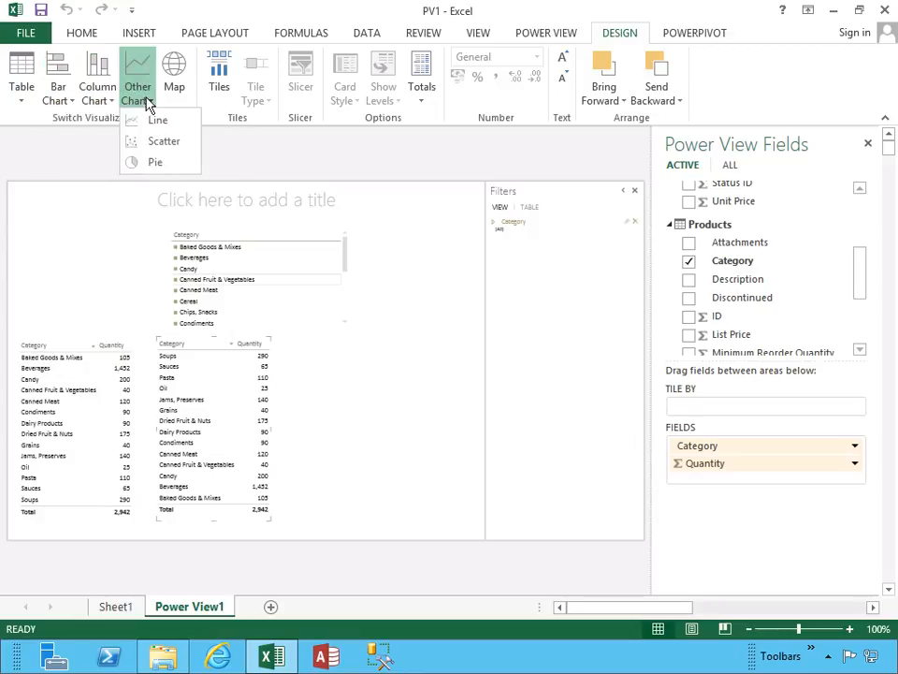
click(146, 168)
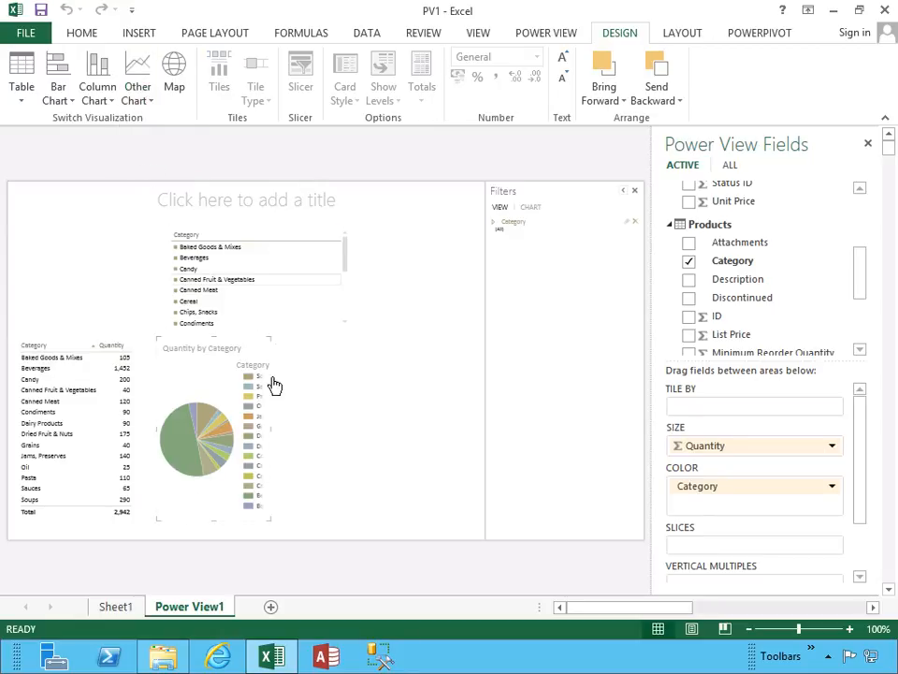
drag(268, 429, 466, 427)
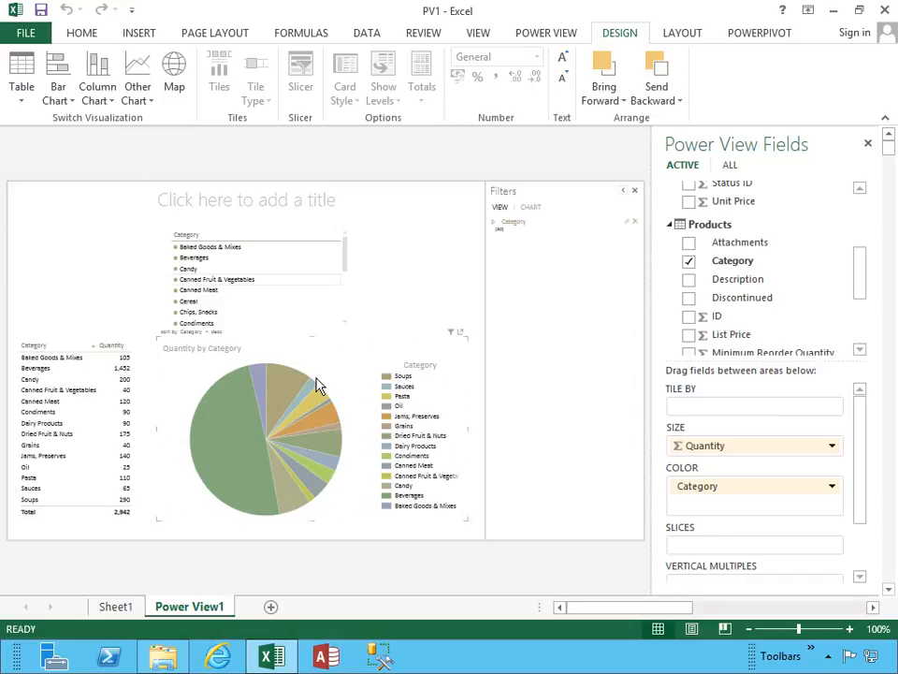
Try the pie chart's sort field and sort direction options.
click(205, 332)
click(222, 333)
click(218, 333)
click(218, 333)
click(683, 35)
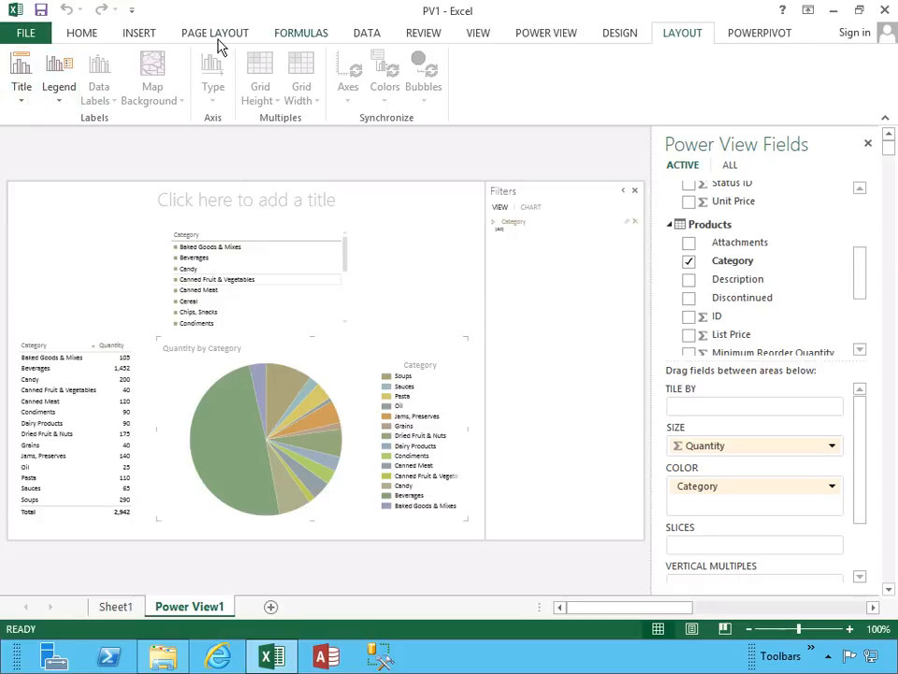
click(85, 36)
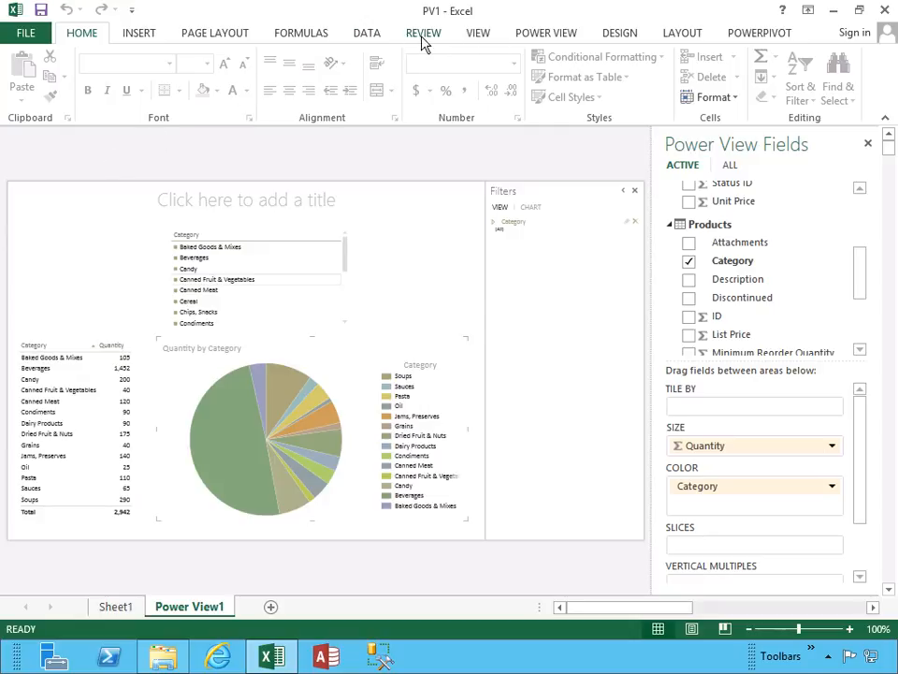
click(483, 41)
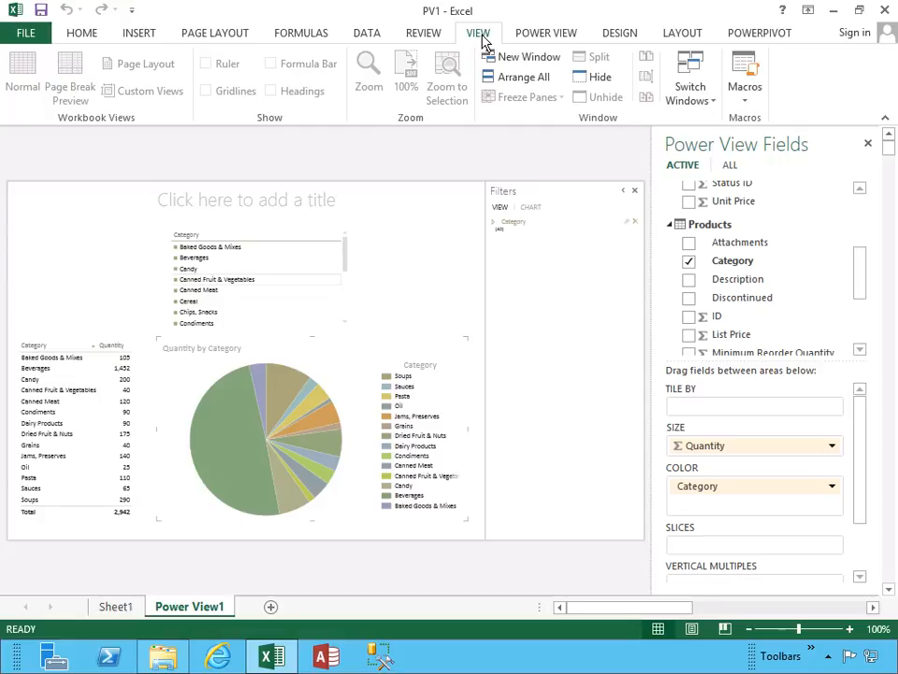
click(616, 41)
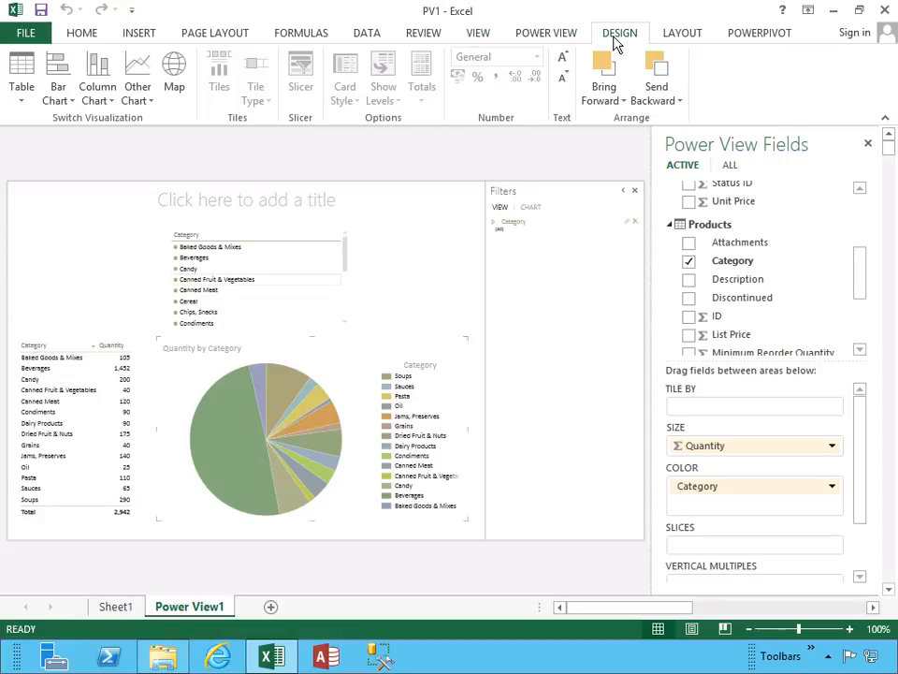
click(236, 37)
click(88, 34)
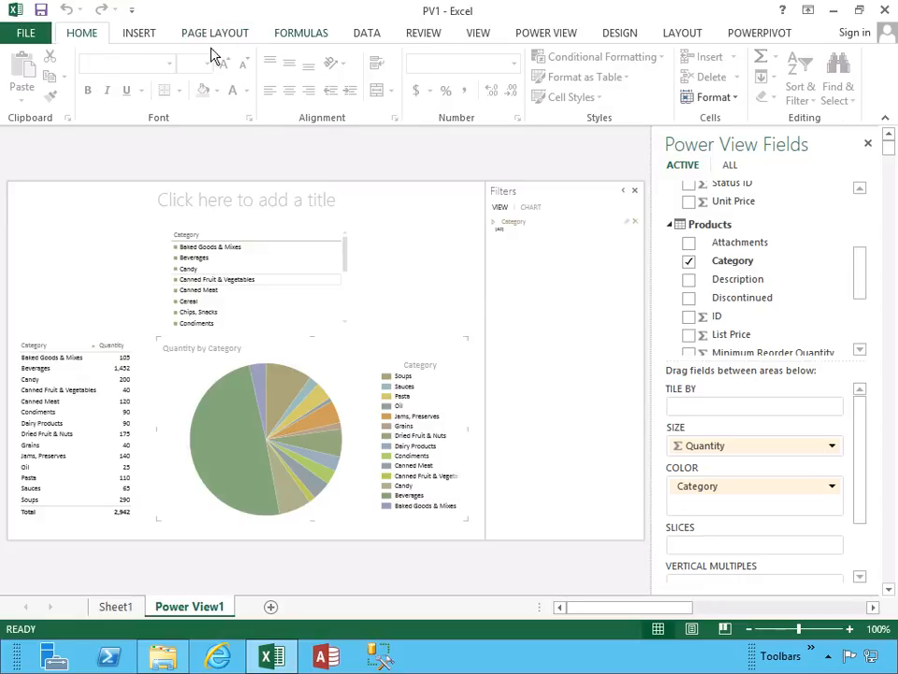
click(151, 41)
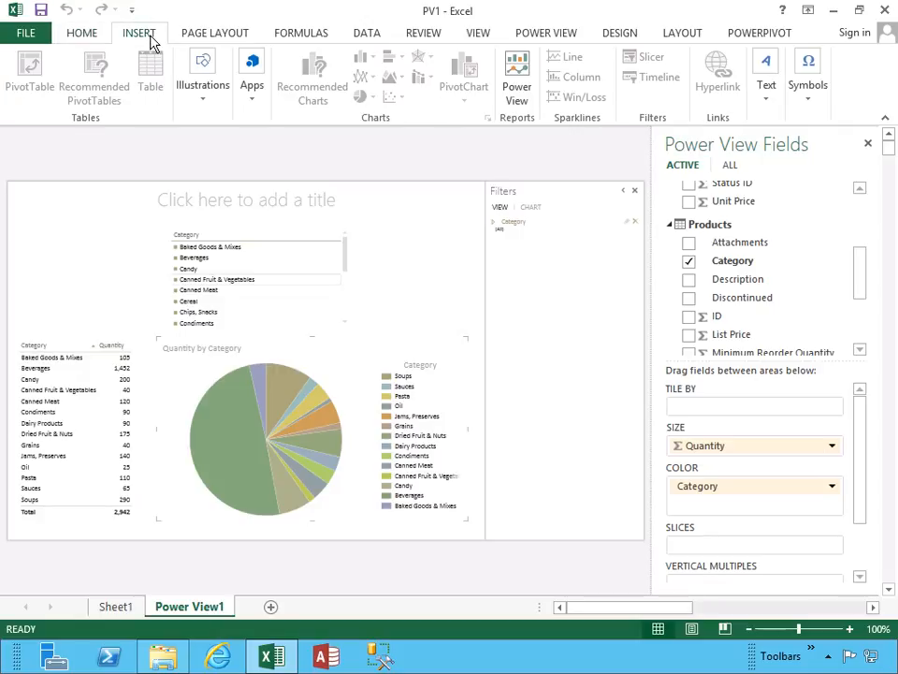
click(218, 41)
click(304, 37)
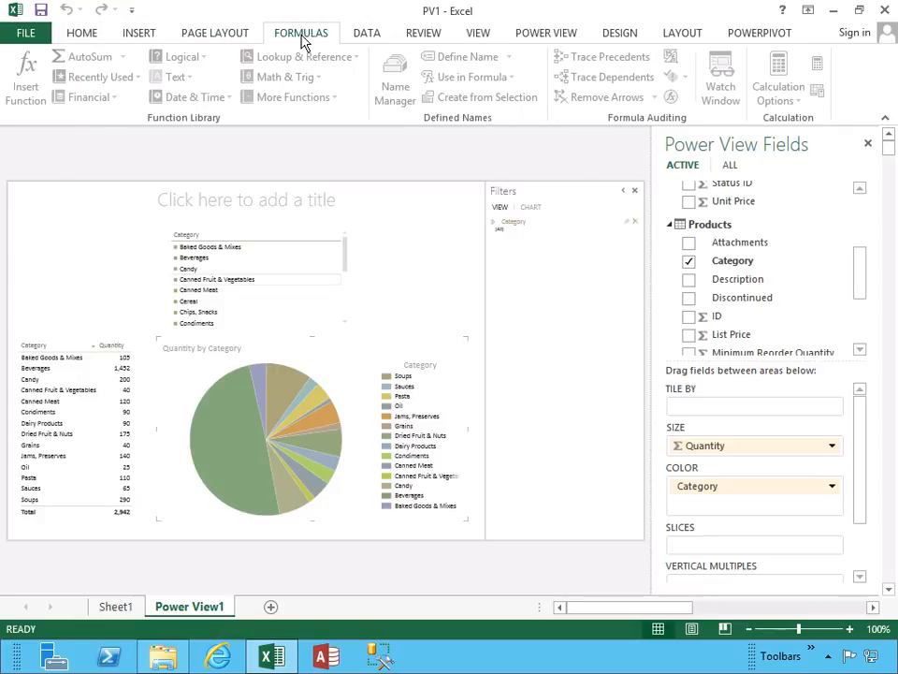
click(375, 37)
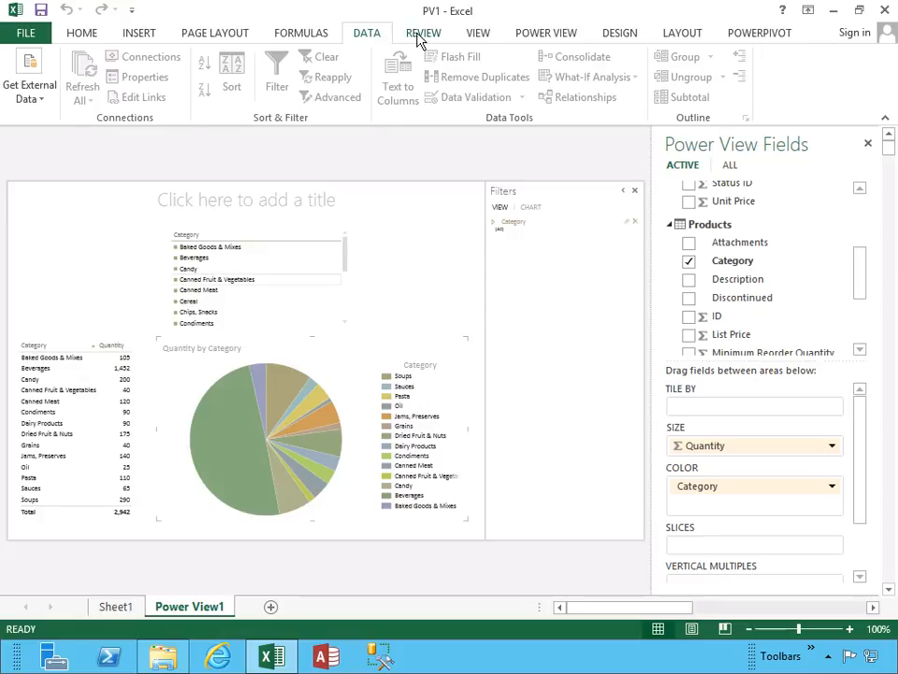
click(417, 37)
click(493, 39)
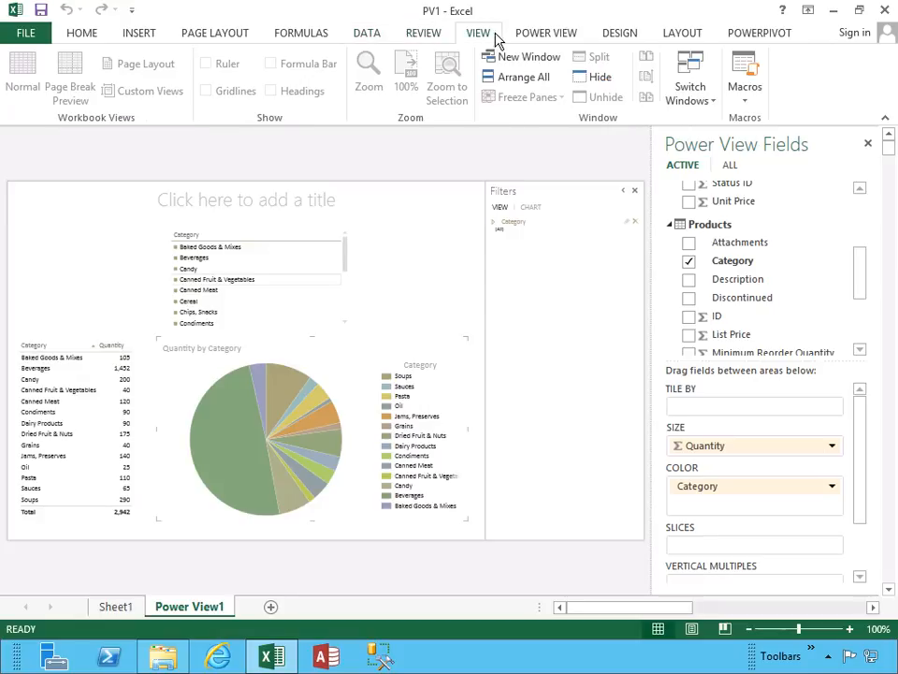
Apply the first theme in the Power View gallery, the one with bright blue, red and orange accents.
click(564, 41)
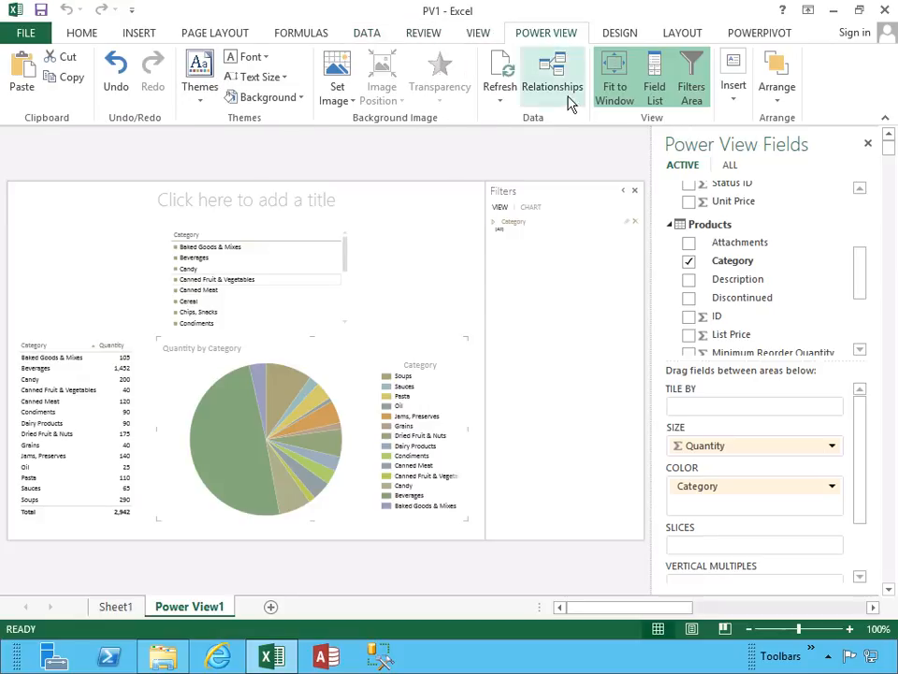
click(204, 101)
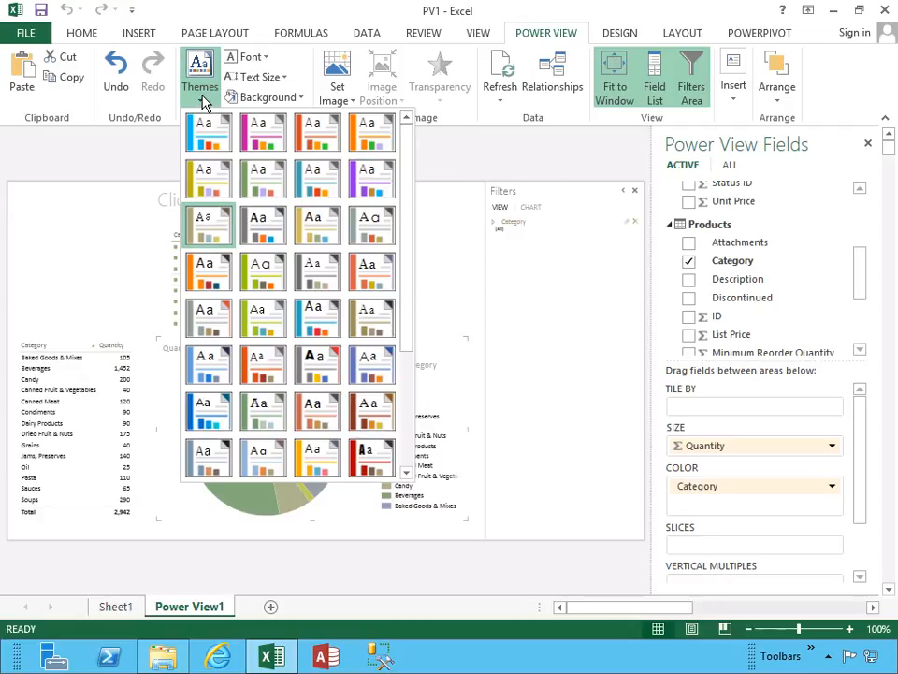
click(202, 140)
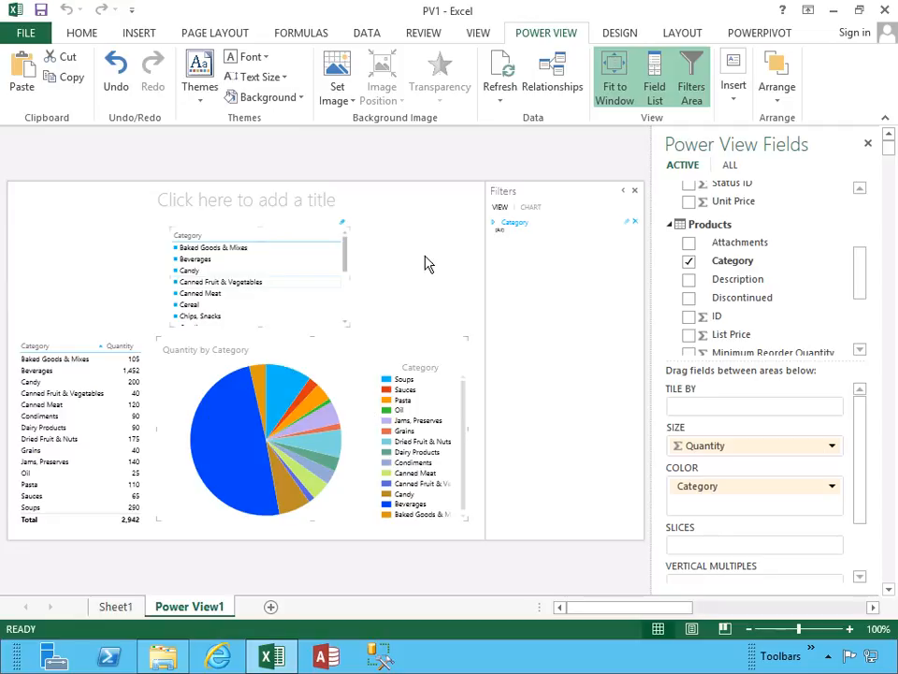
Collapse the report's Filters area.
click(624, 192)
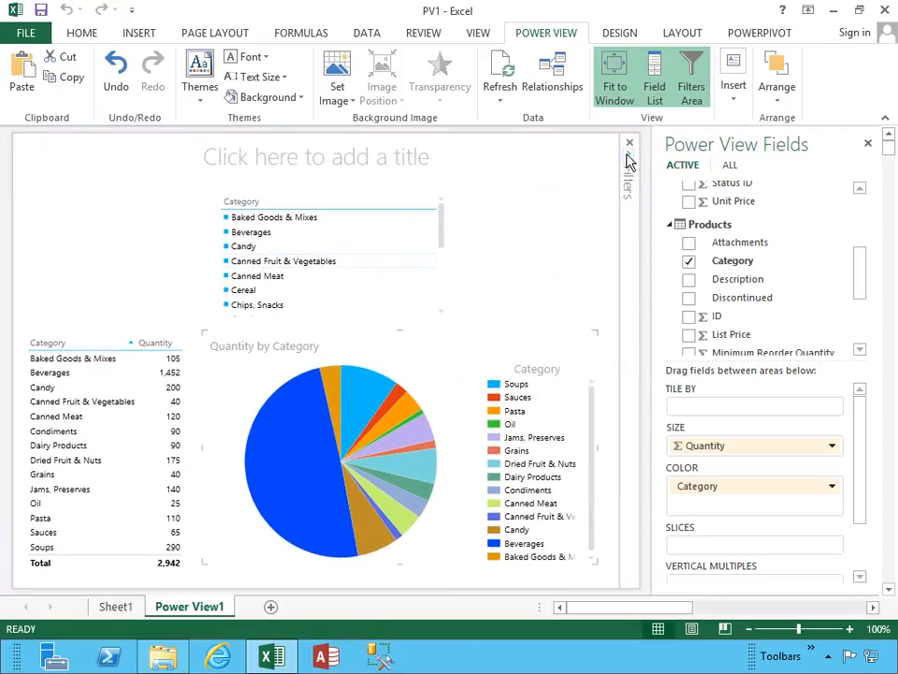
click(627, 163)
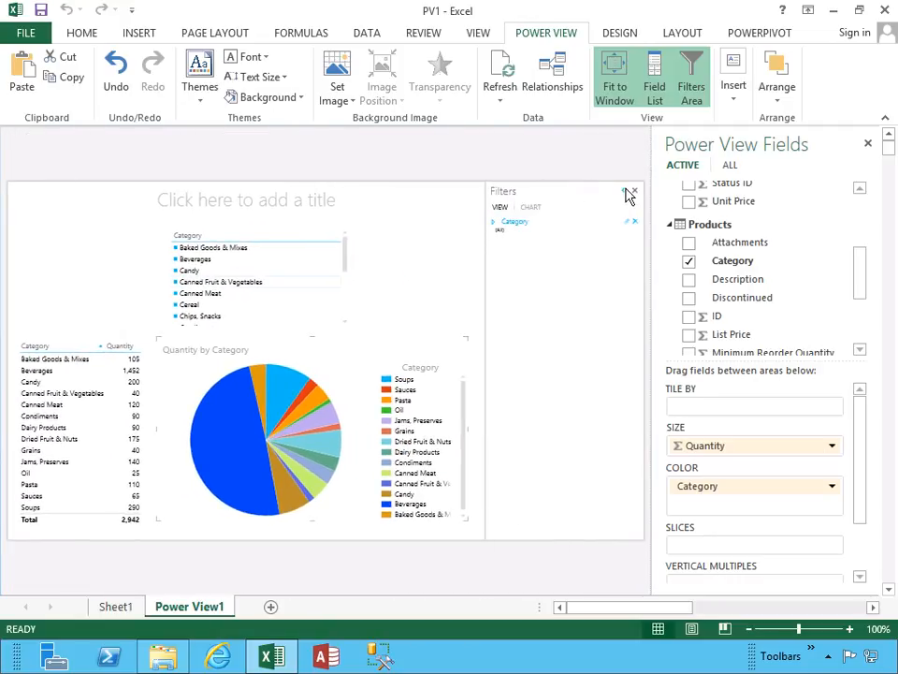
click(625, 192)
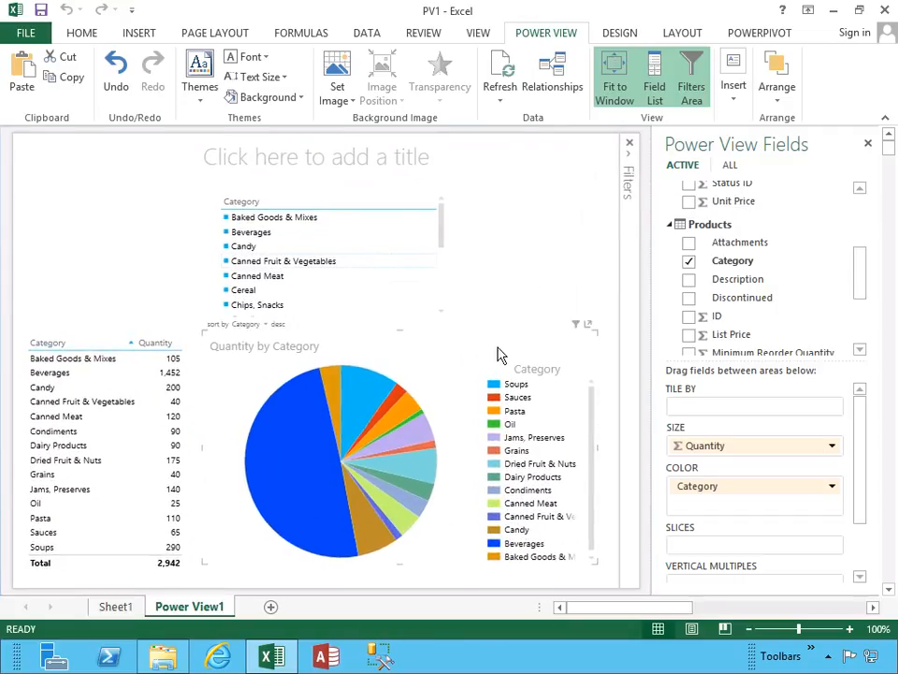
Pop the pie chart out to full size and back in, and try highlighting Soups from its legend.
click(588, 326)
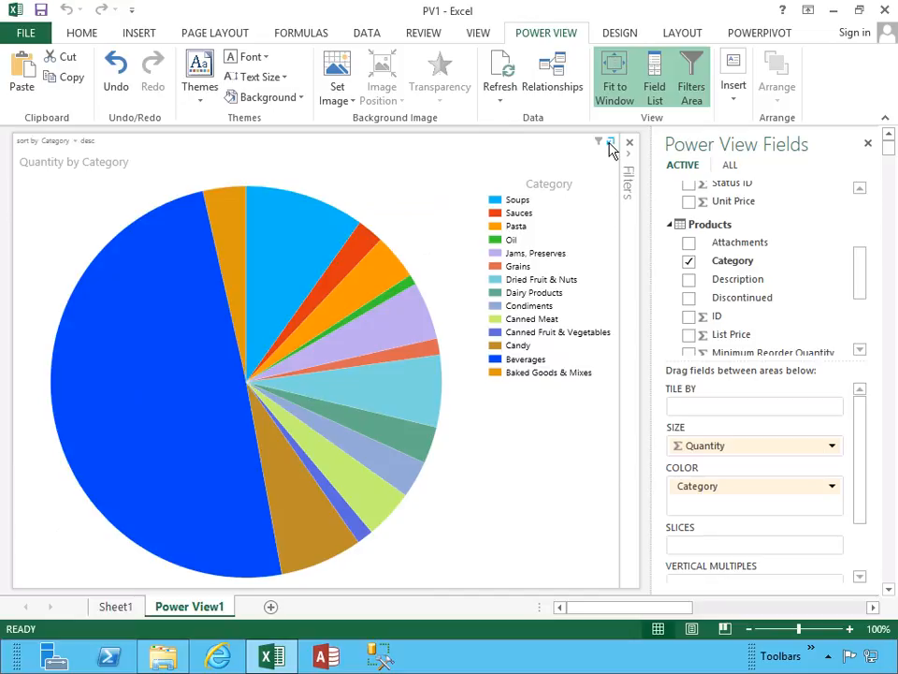
click(610, 142)
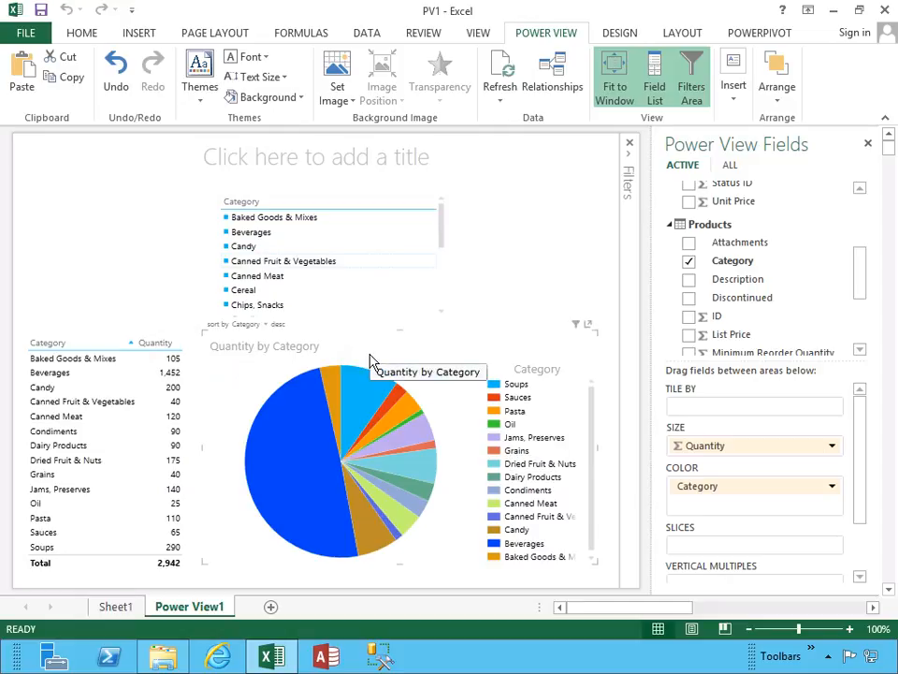
click(496, 385)
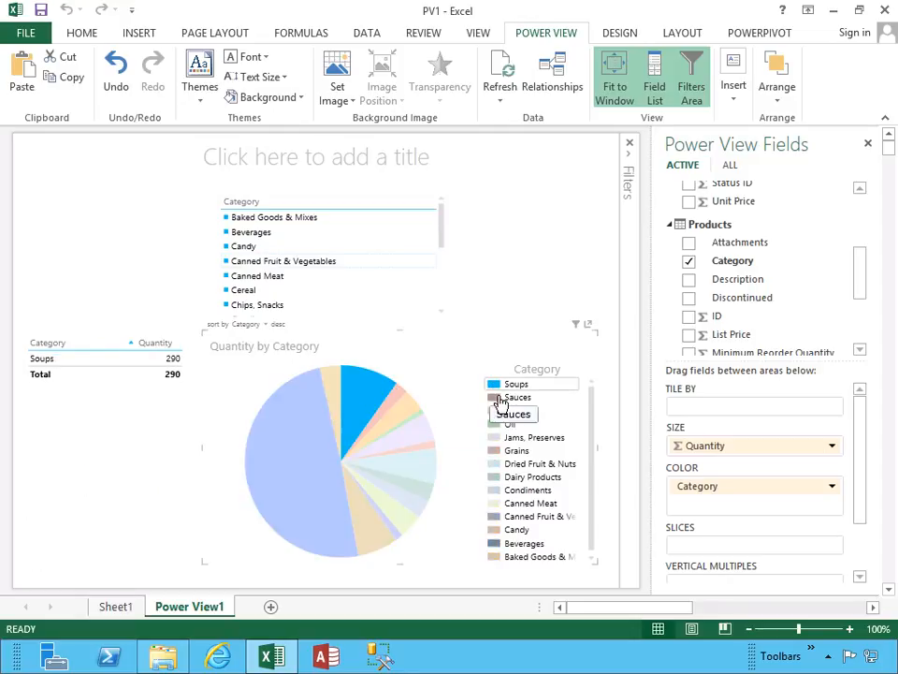
key(ctrl+z)
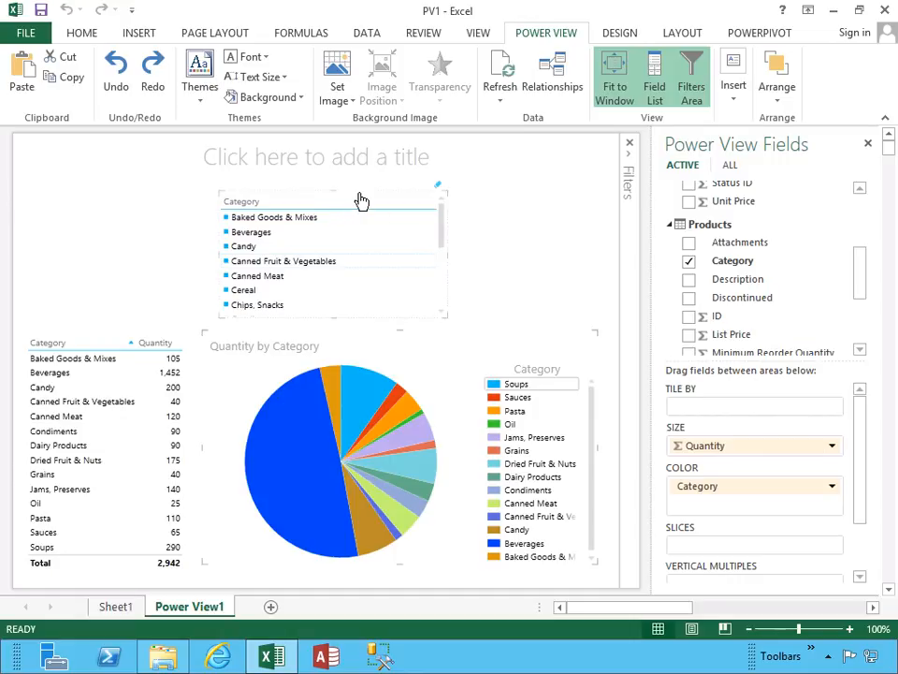
Move the Category slicer above the quantity table and title the report "Sales By Category and State".
drag(361, 202, 174, 195)
click(302, 155)
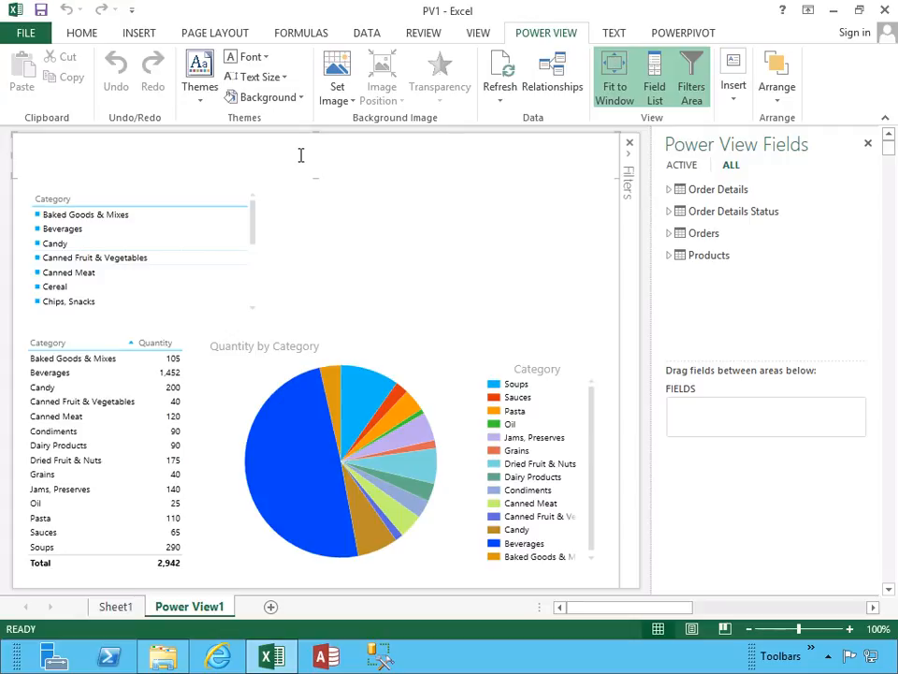
text(Sales By Category)
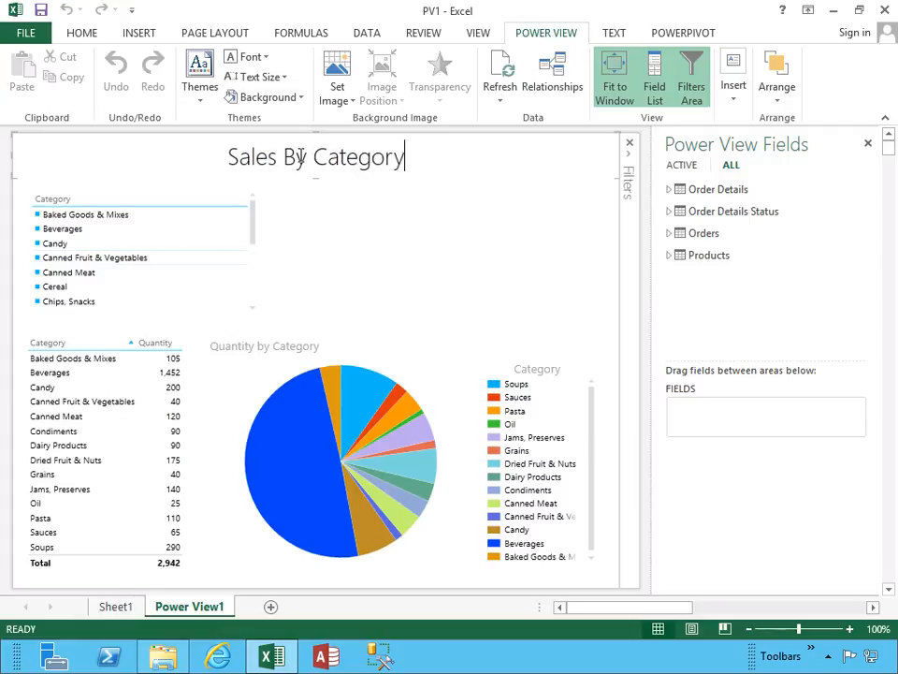
text( and )
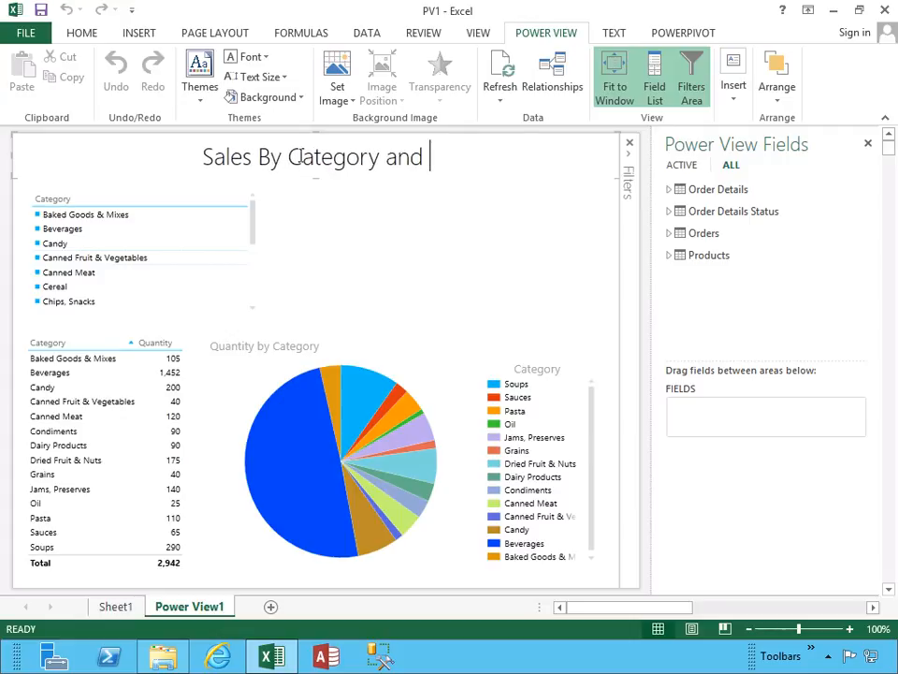
text(State)
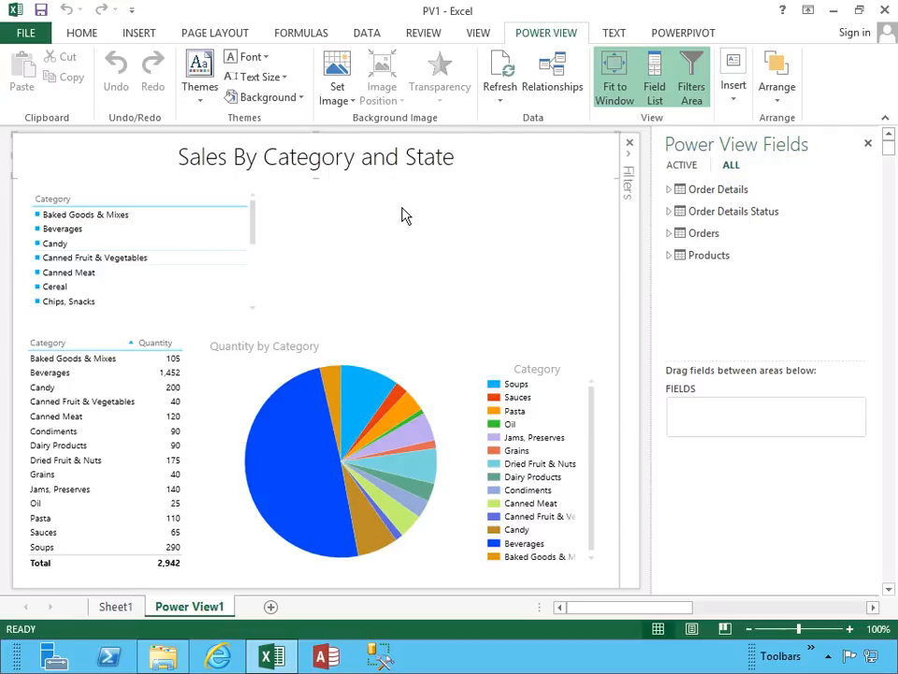
Narrow the Category slicer to roughly the width of the quantity table below it, and deselect it.
click(239, 252)
drag(240, 252, 172, 251)
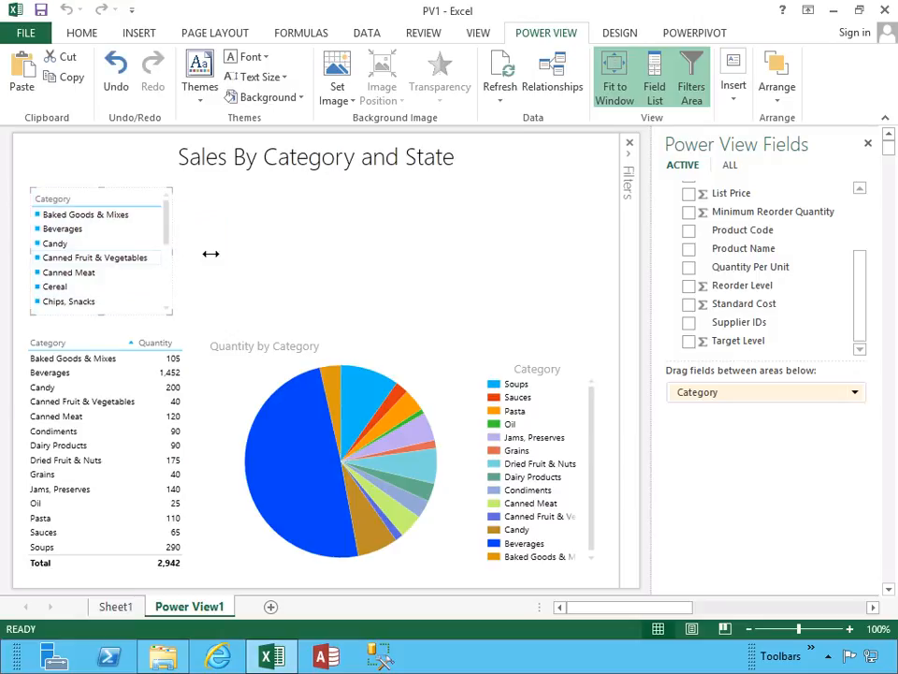
click(390, 254)
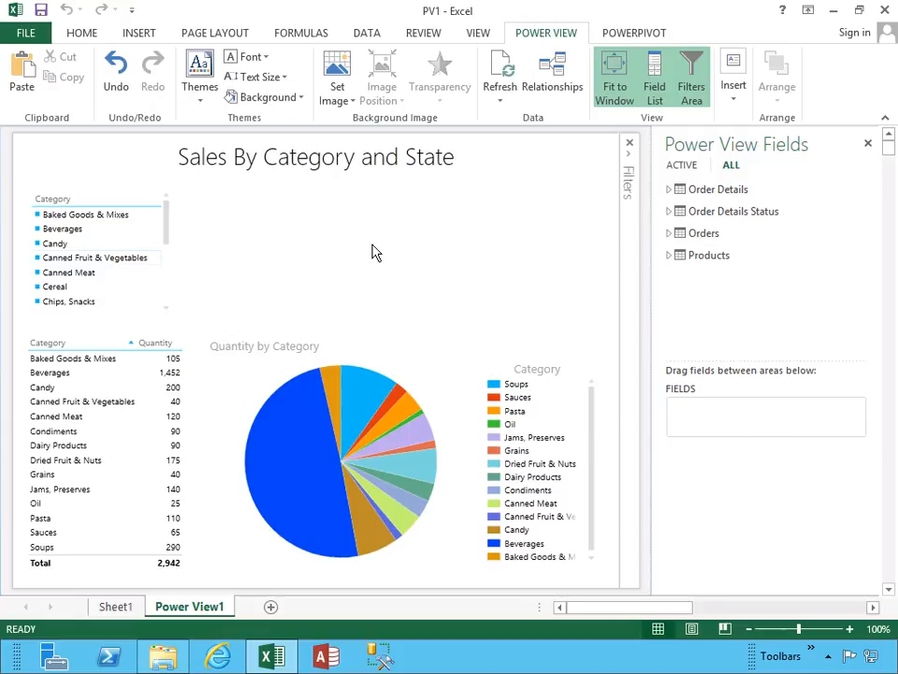
Create a new table beside the Category slicer from the Products Category field and the Orders Ship City field.
click(668, 258)
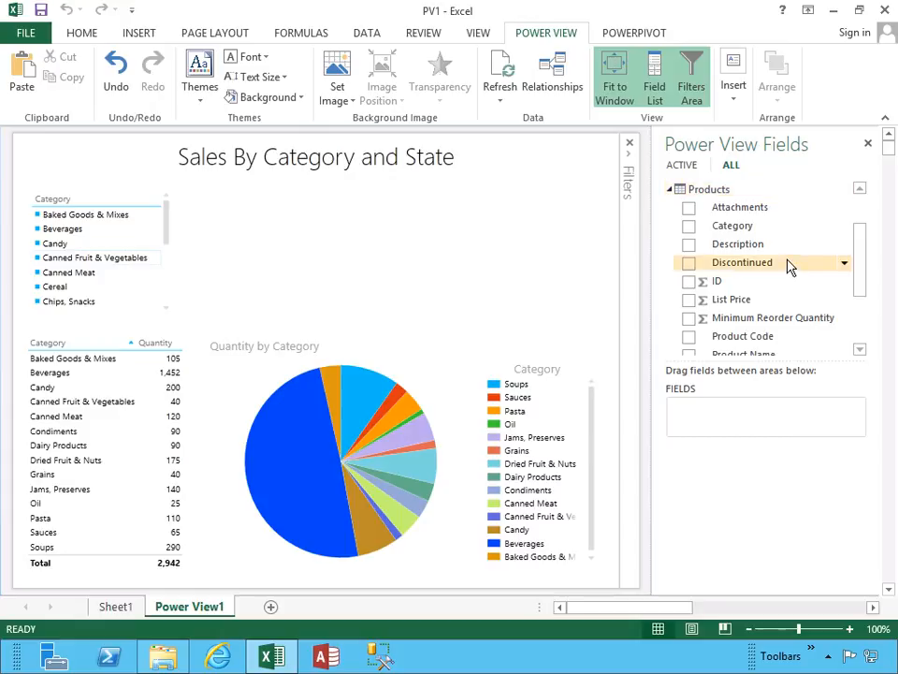
drag(733, 232, 335, 221)
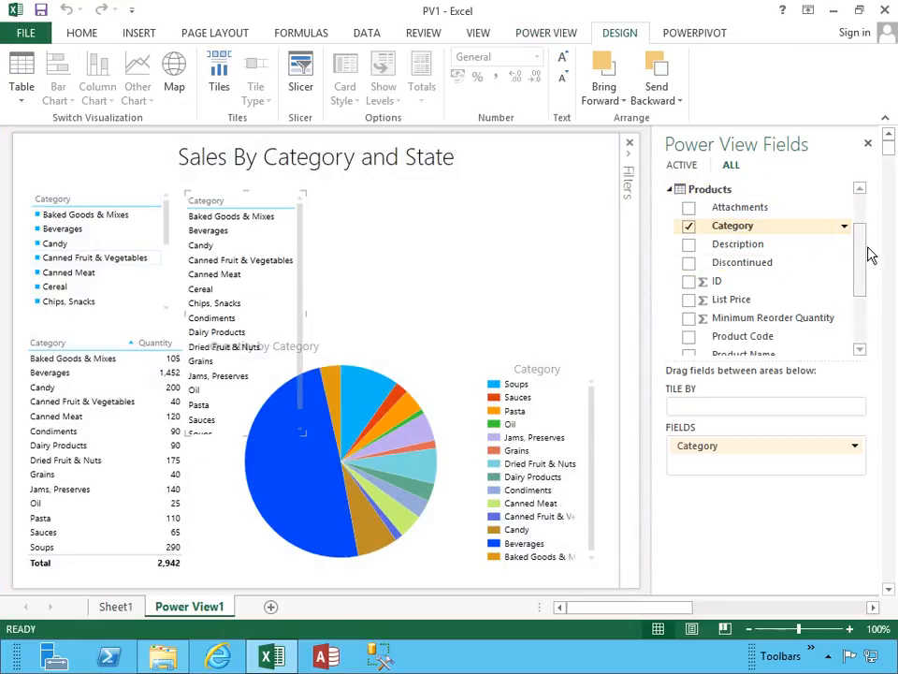
drag(860, 257, 862, 216)
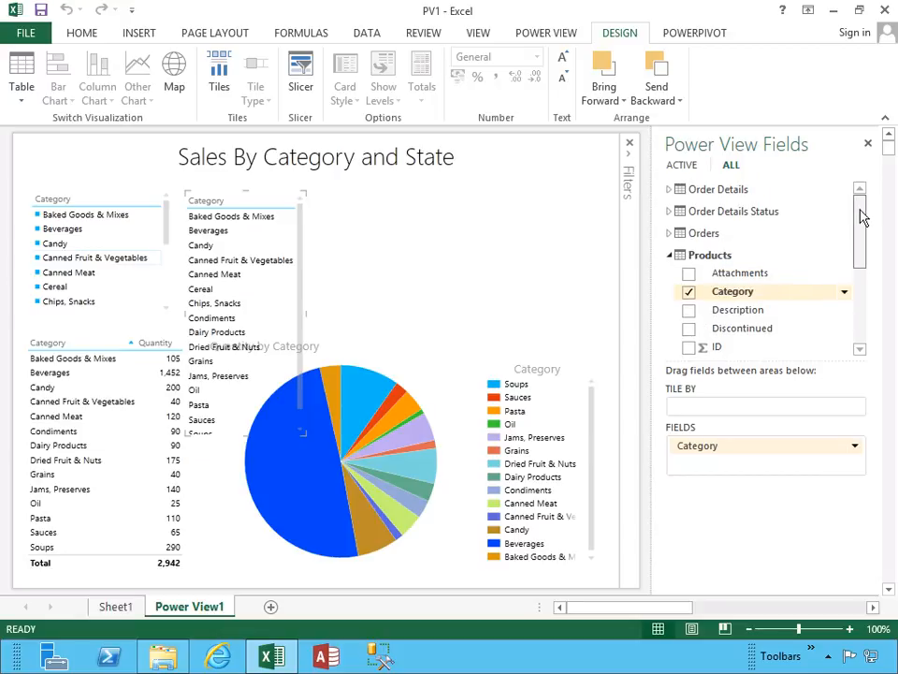
click(670, 234)
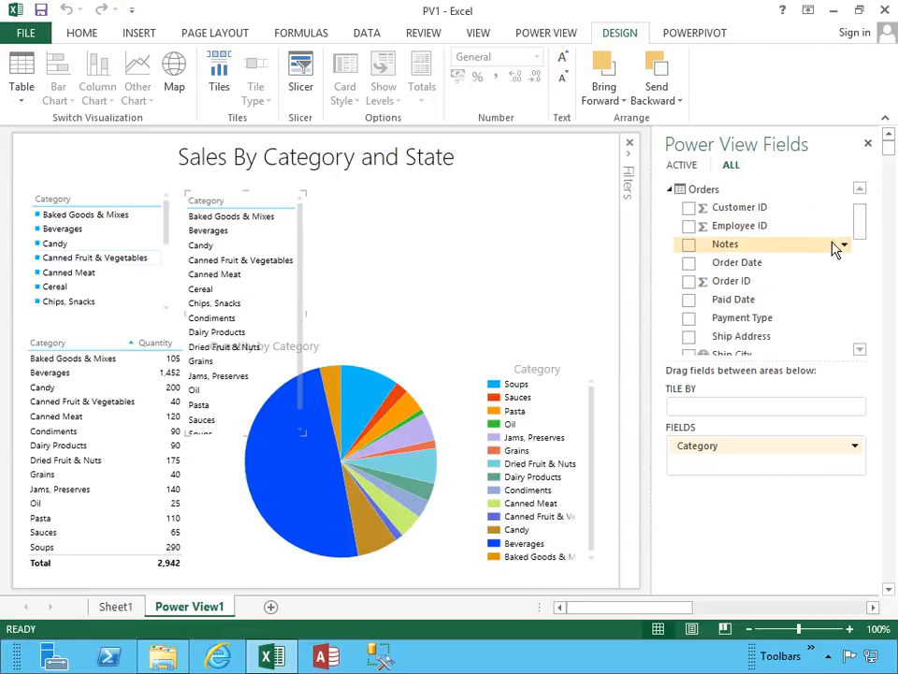
drag(861, 227, 858, 249)
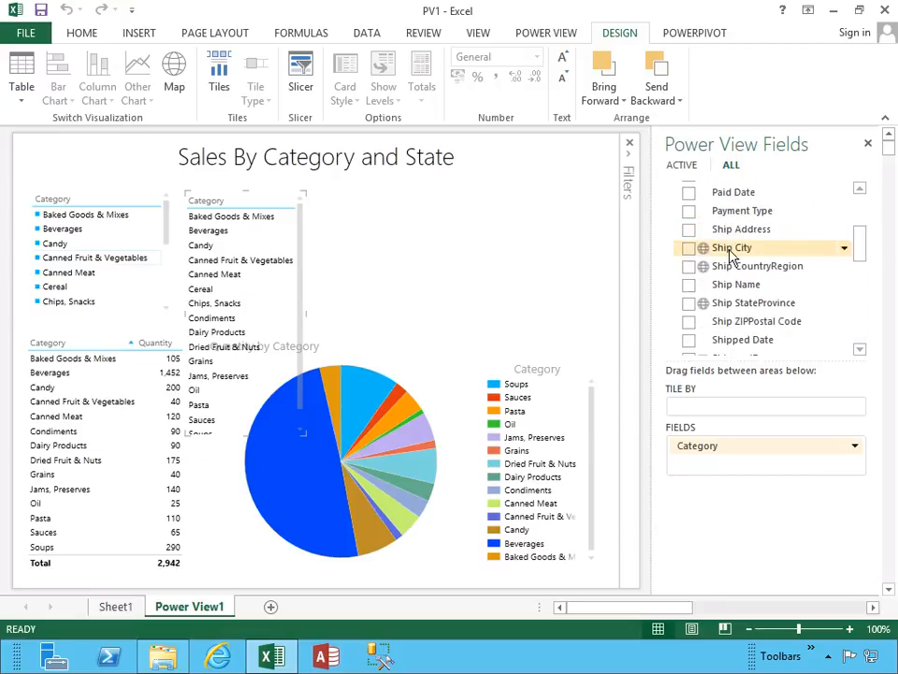
click(688, 248)
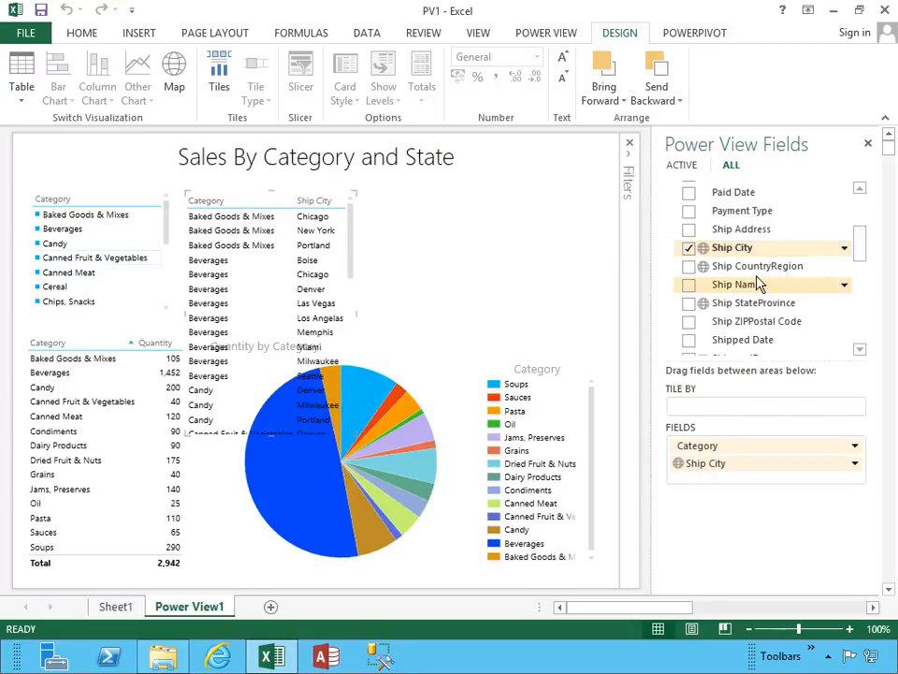
Add the Quantity field from Order Details to the new Category and Ship City table.
drag(864, 249, 861, 239)
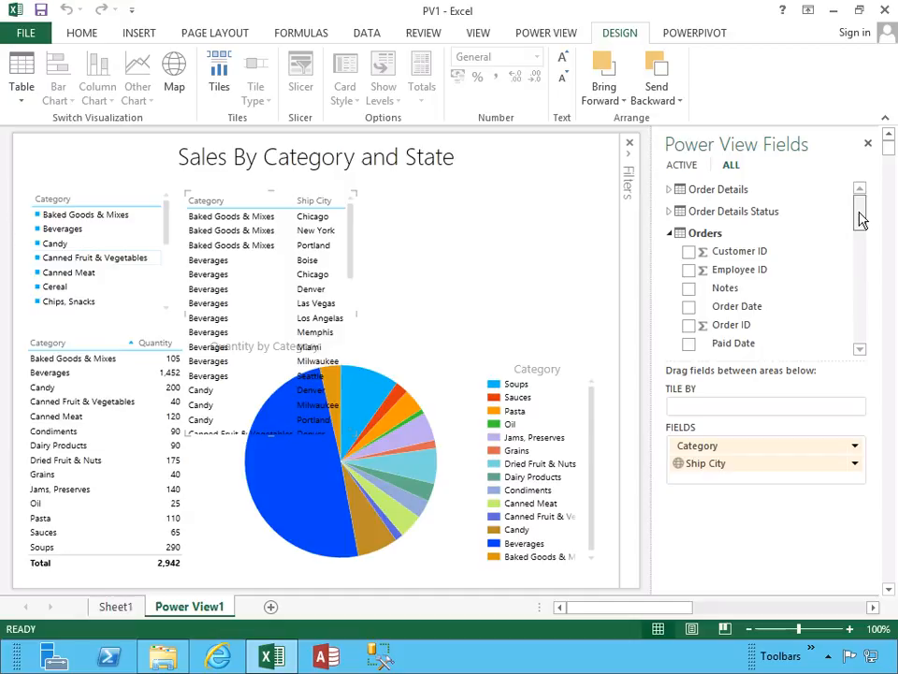
click(693, 188)
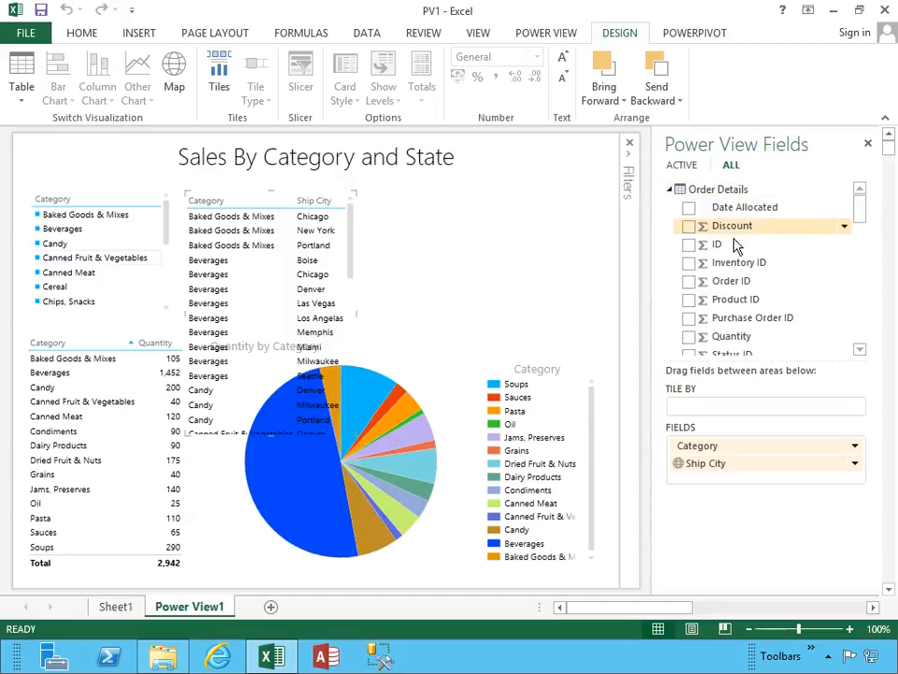
click(859, 232)
click(690, 199)
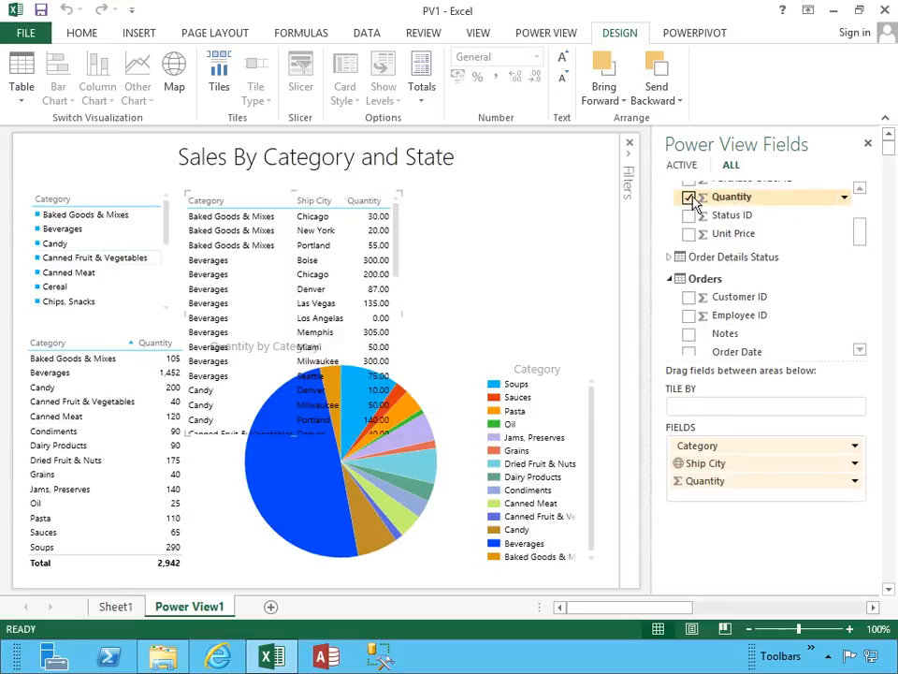
Convert the new table to a map and resize it to fill the space between the report title and the pie chart.
click(241, 221)
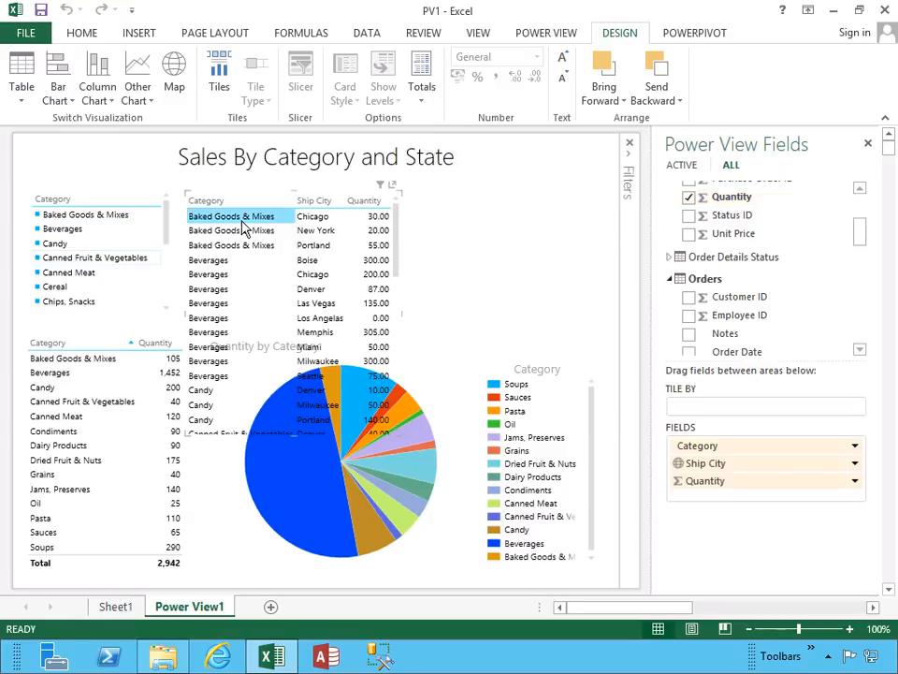
click(177, 86)
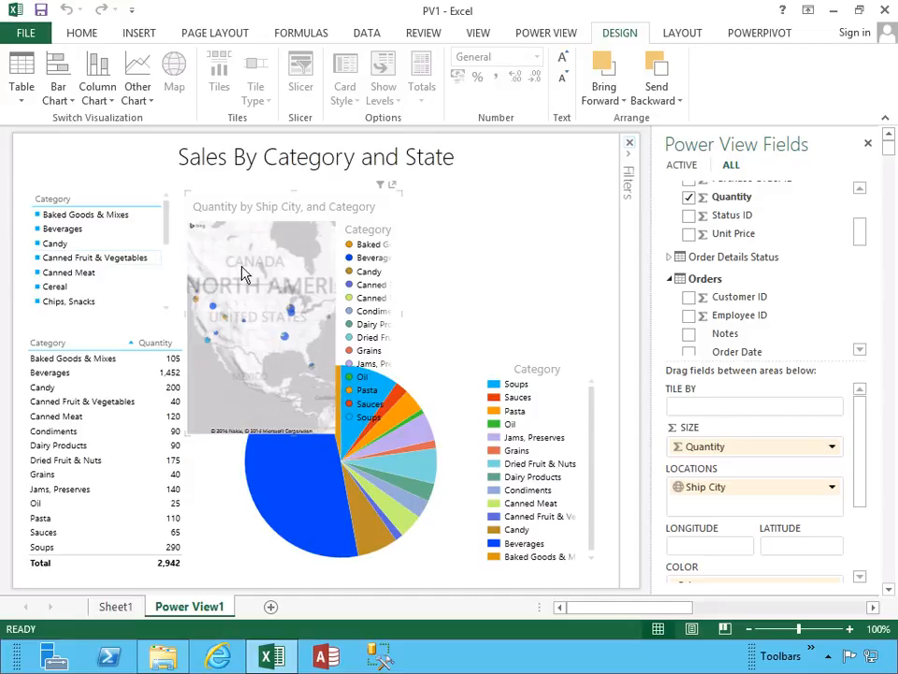
drag(402, 315, 570, 307)
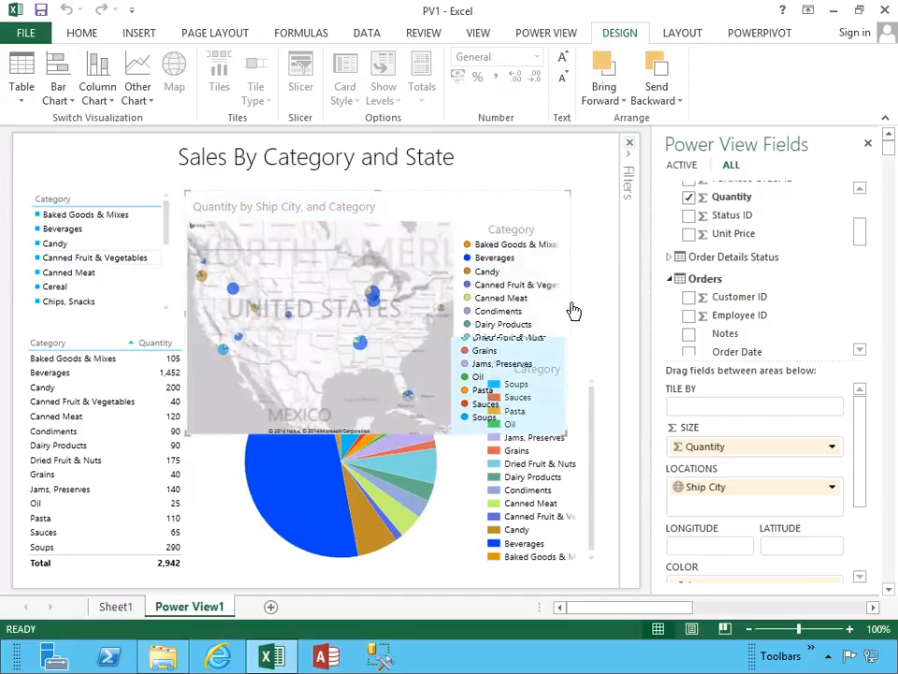
drag(567, 437, 583, 334)
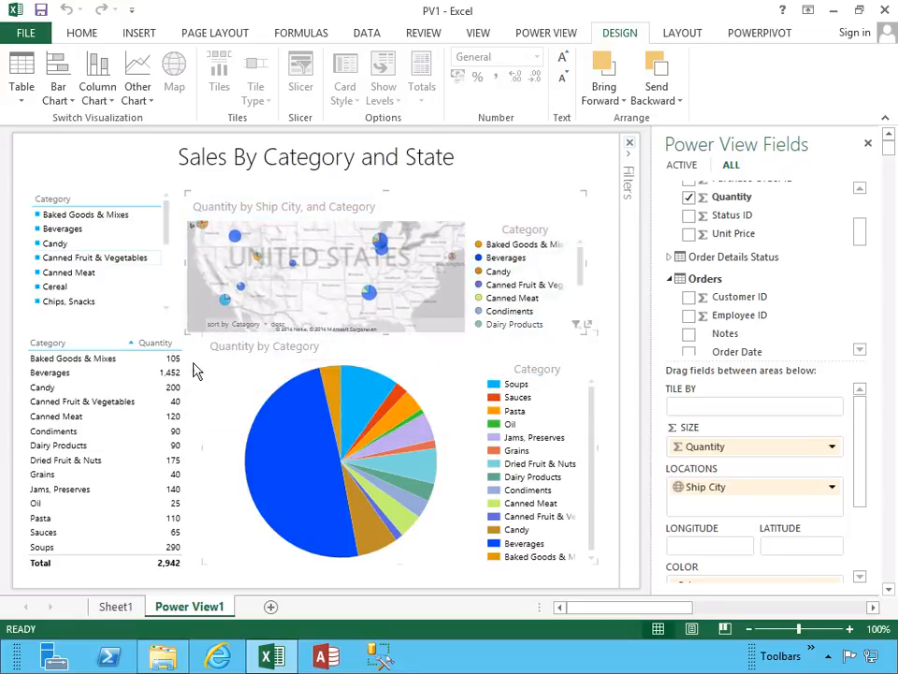
click(63, 363)
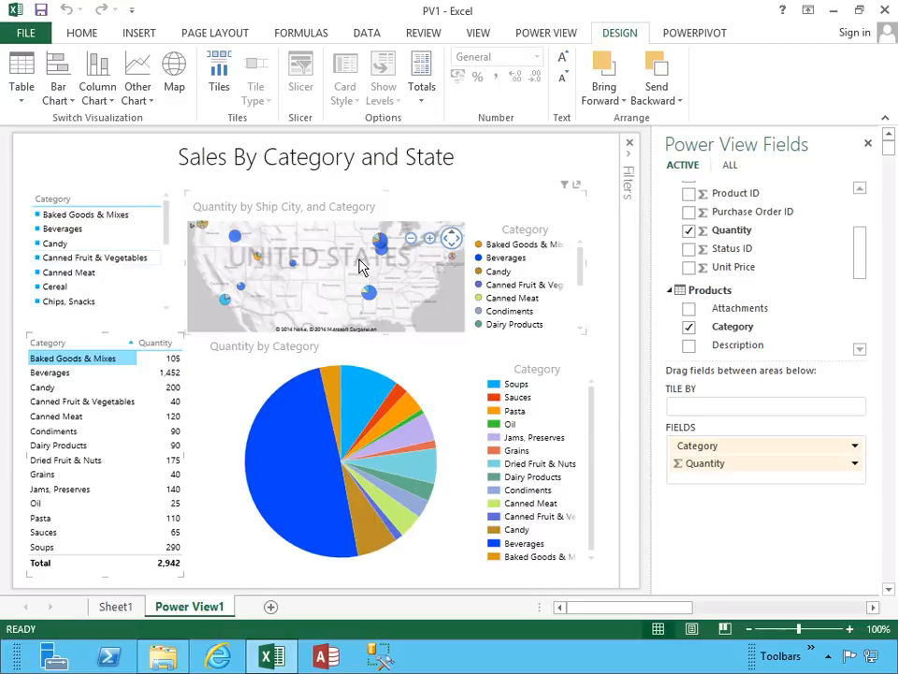
Pop out the map to full size, highlight Baked Goods & Mixes, Beverages and Candy in turn from its legend, and clear the highlight.
mouse_move(380, 246)
click(578, 190)
click(577, 186)
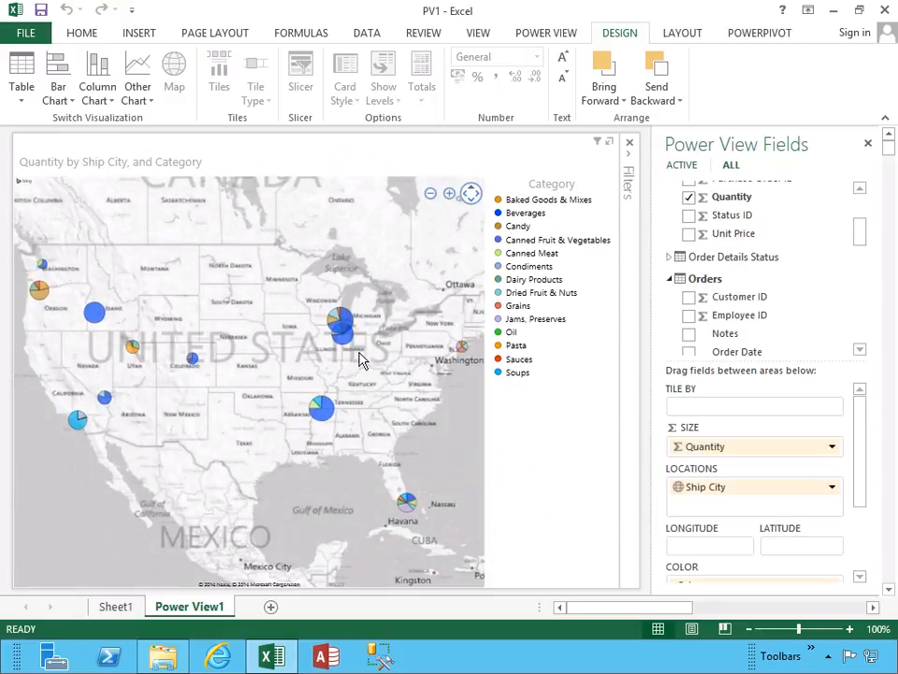
click(501, 202)
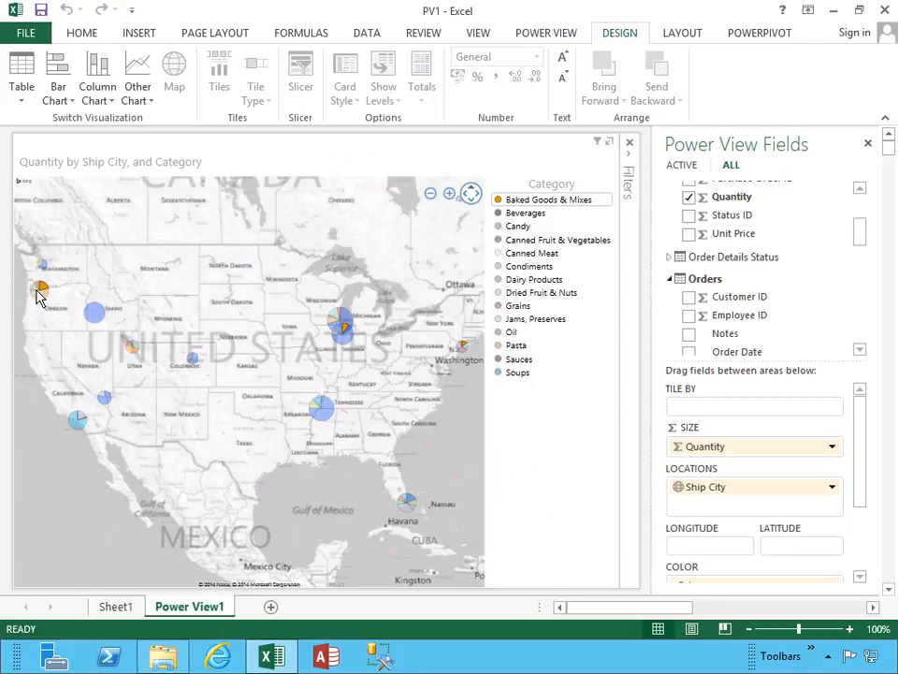
click(503, 216)
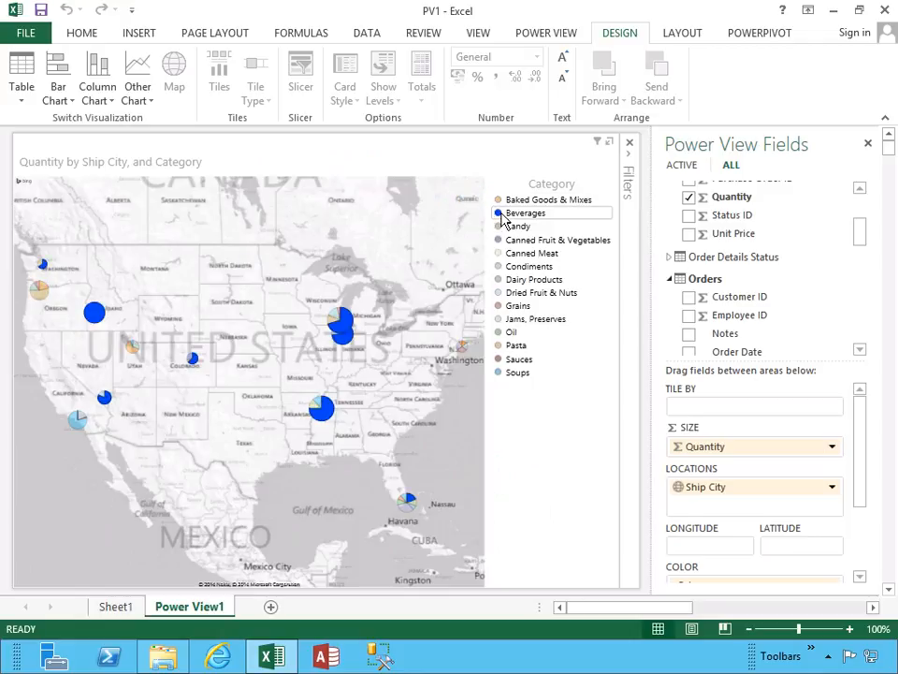
click(501, 231)
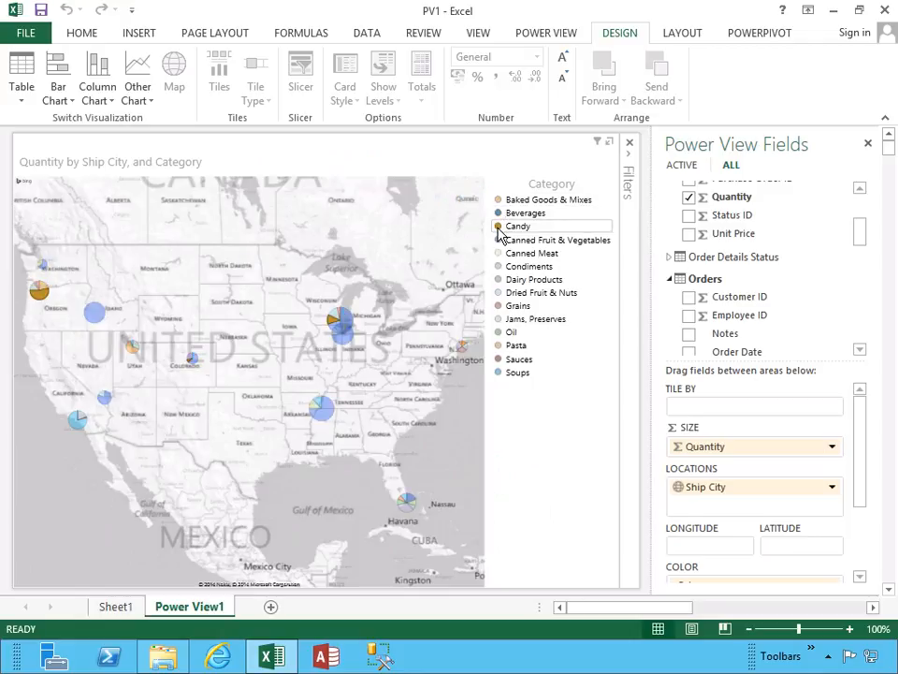
click(502, 238)
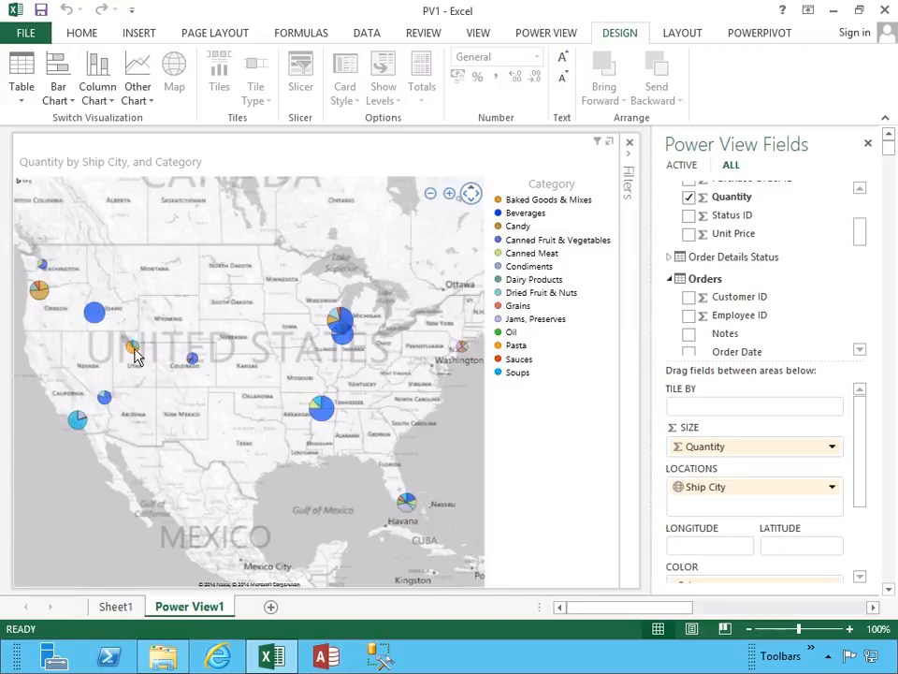
Examine the city quantity pies on the map at several zoom levels, and pop the map back into the report.
scroll(396, 352, up, 5)
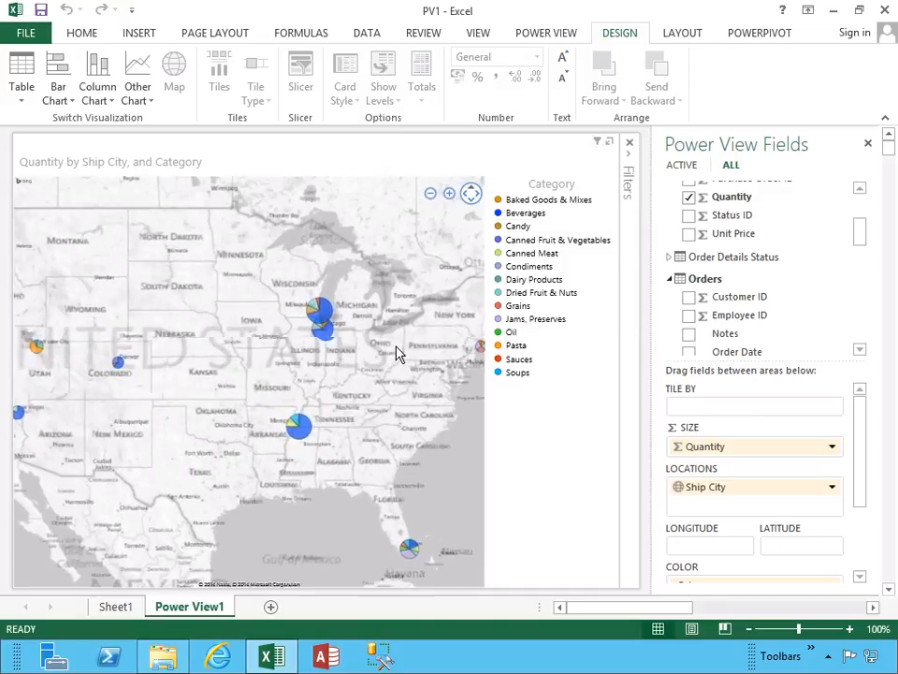
scroll(354, 391, down, 5)
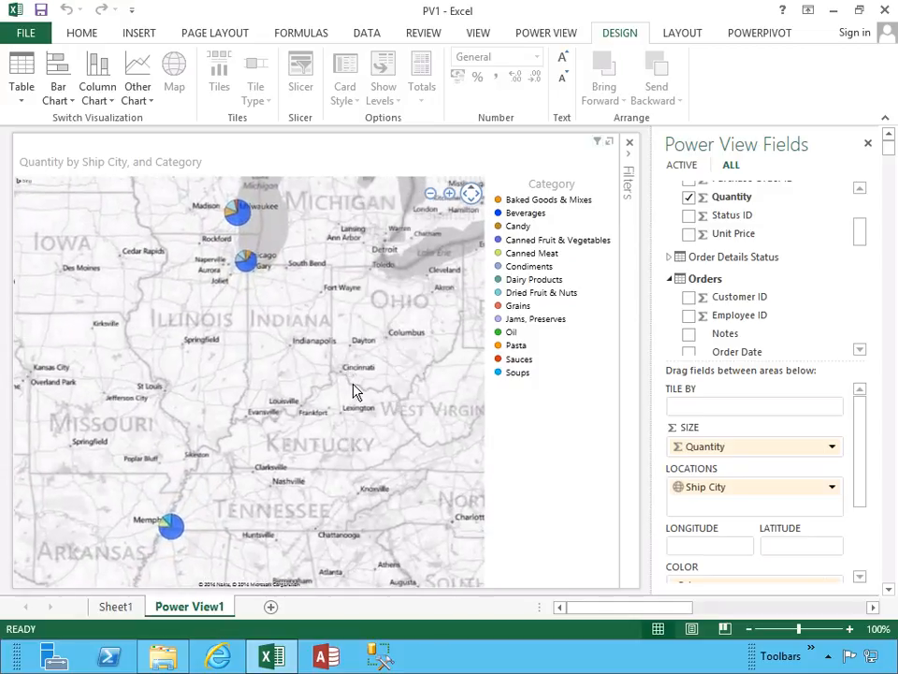
scroll(354, 391, down, 5)
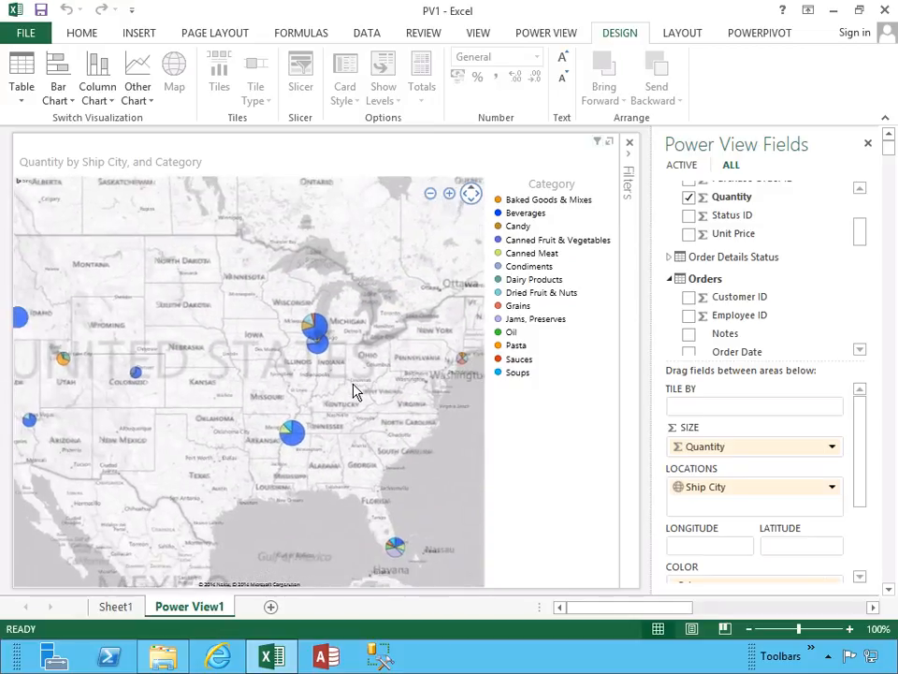
scroll(354, 391, down, 4)
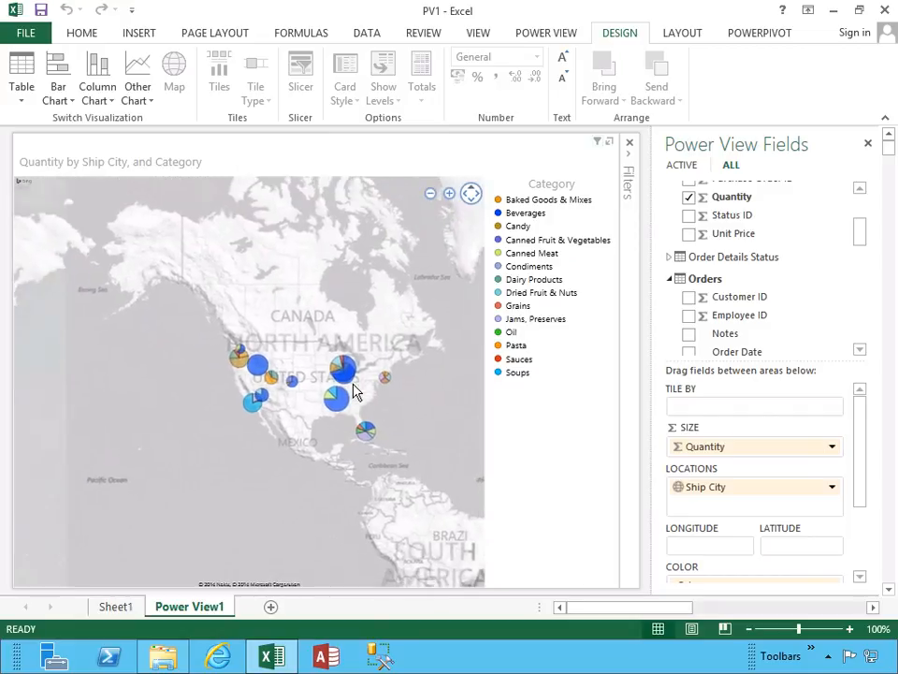
scroll(354, 391, up, 5)
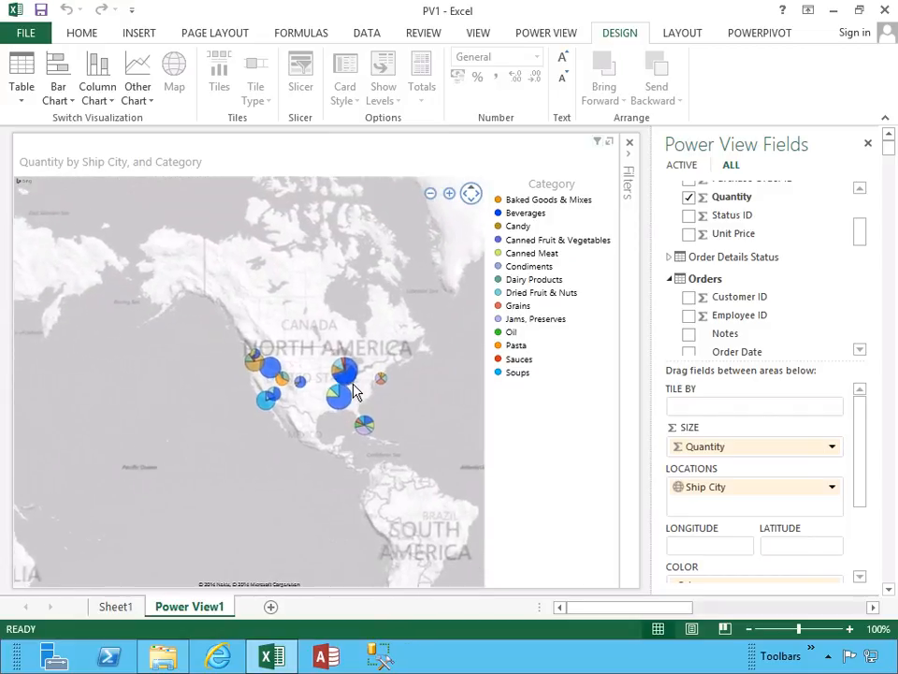
scroll(354, 391, up, 2)
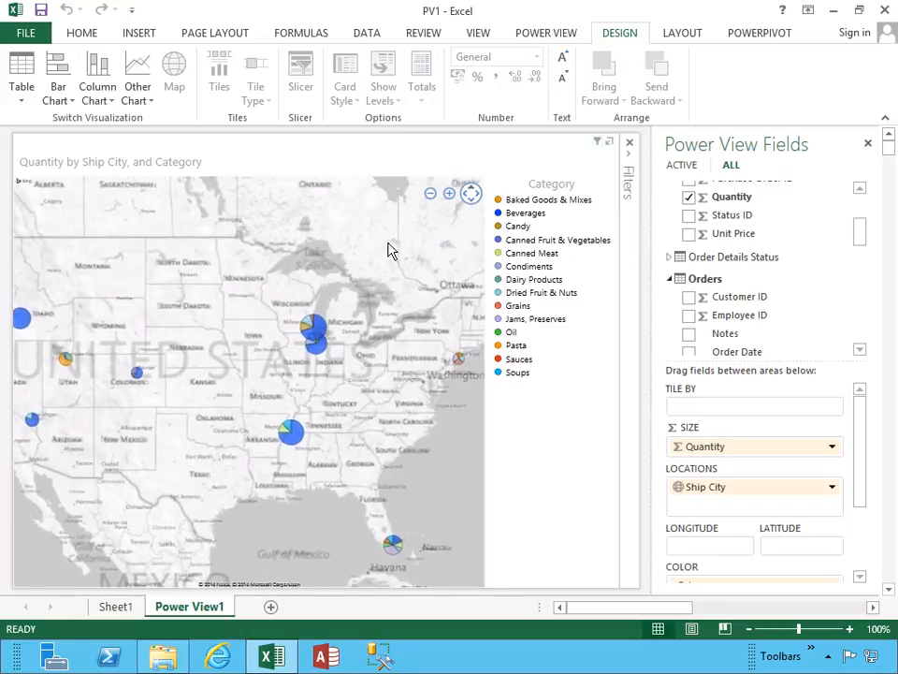
click(610, 144)
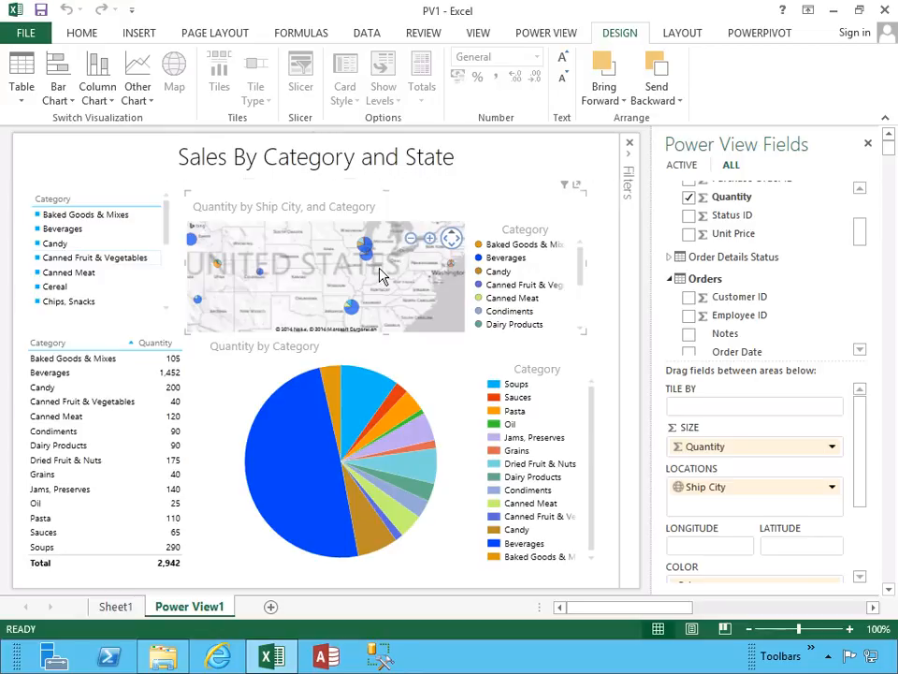
Rename the Power View1 sheet as SalesByCaetgoryAndState, and switch to Sheet1 and back to the report.
double_click(189, 608)
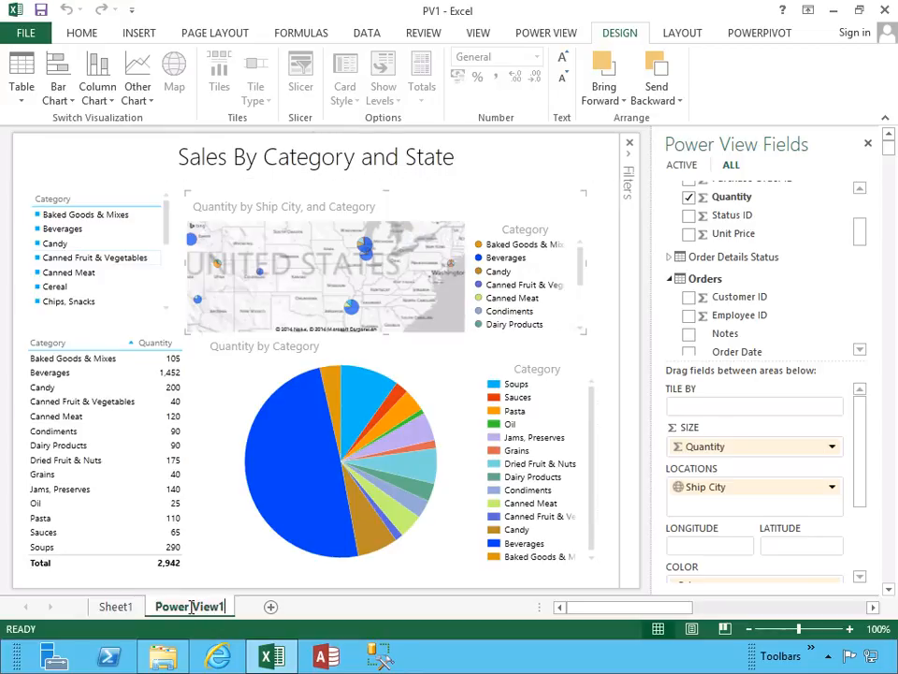
text(S)
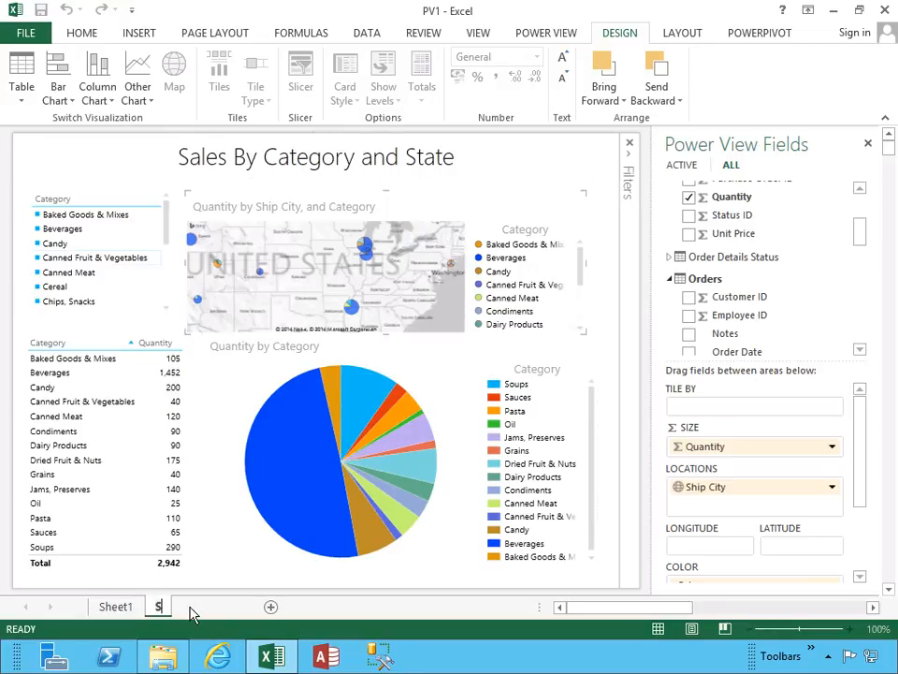
text(alesByCa)
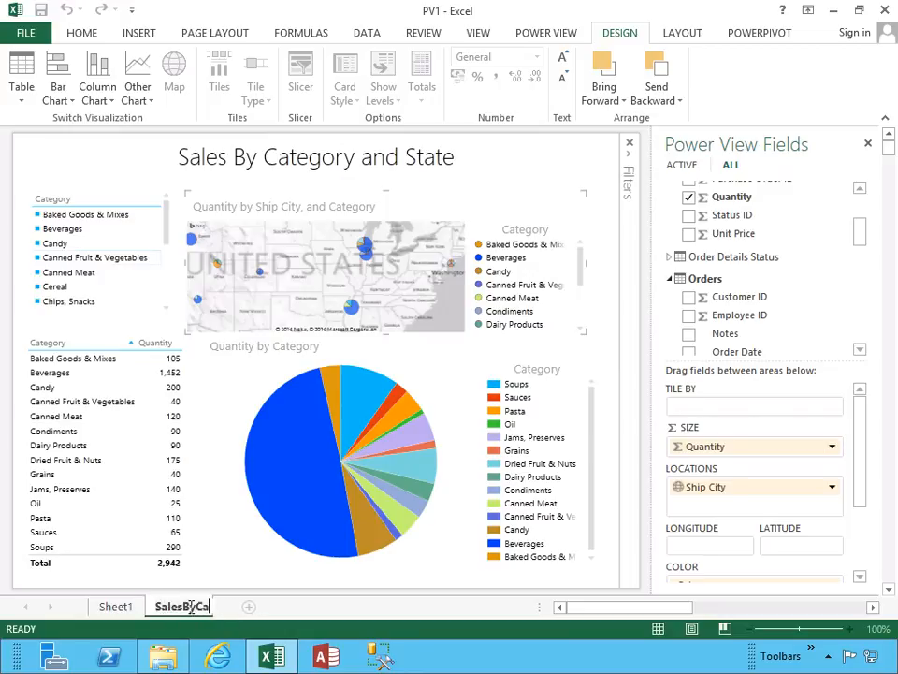
text(etgoryAndState)
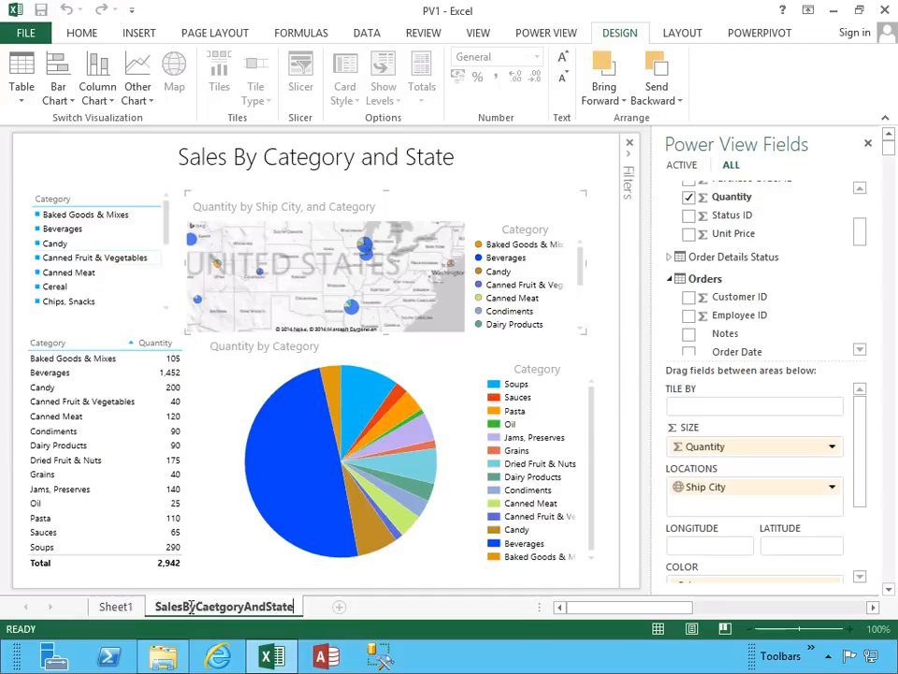
key(Return)
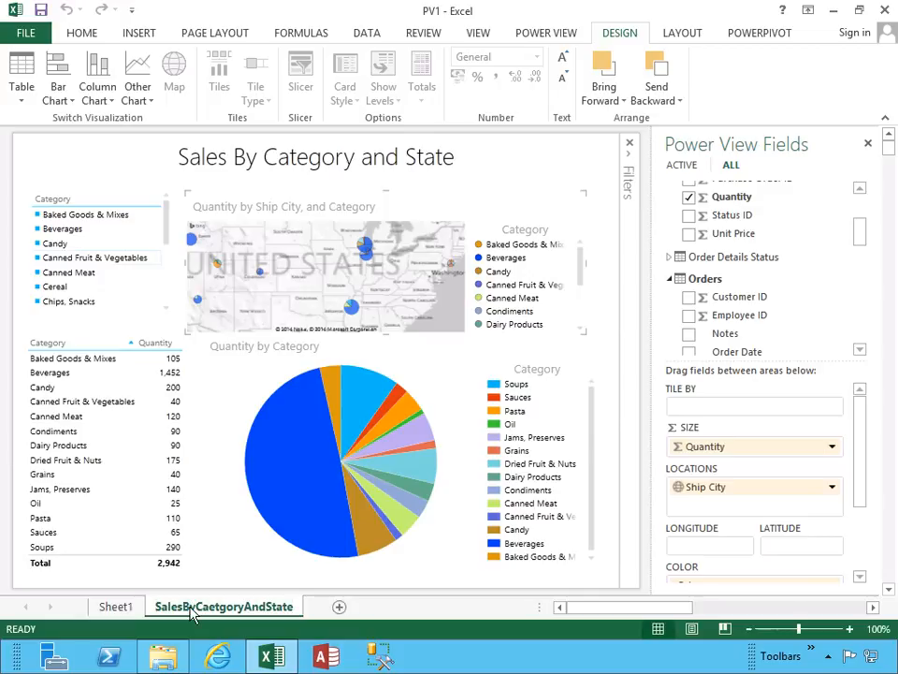
click(116, 607)
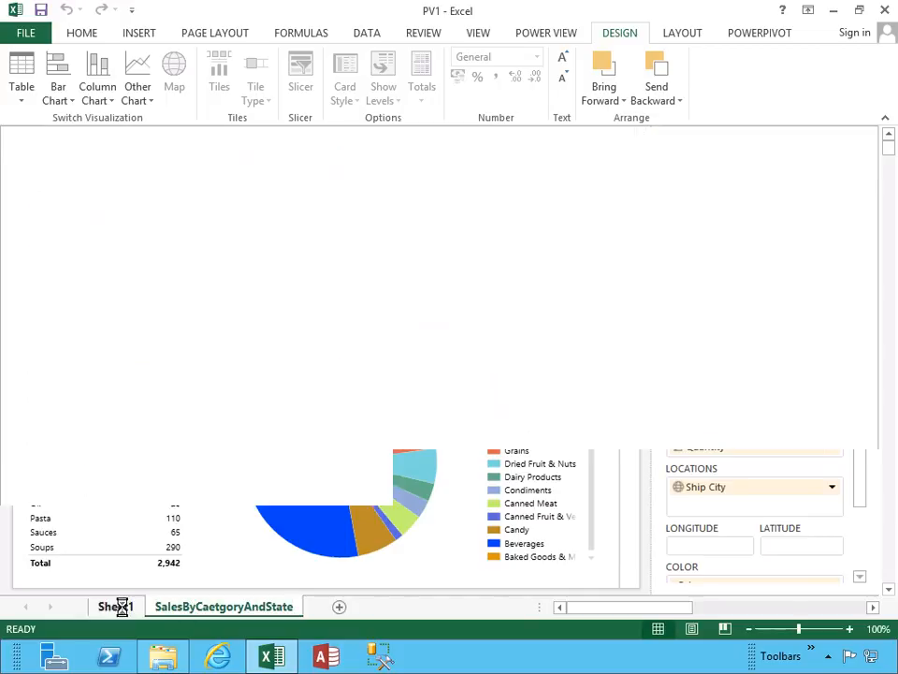
click(195, 609)
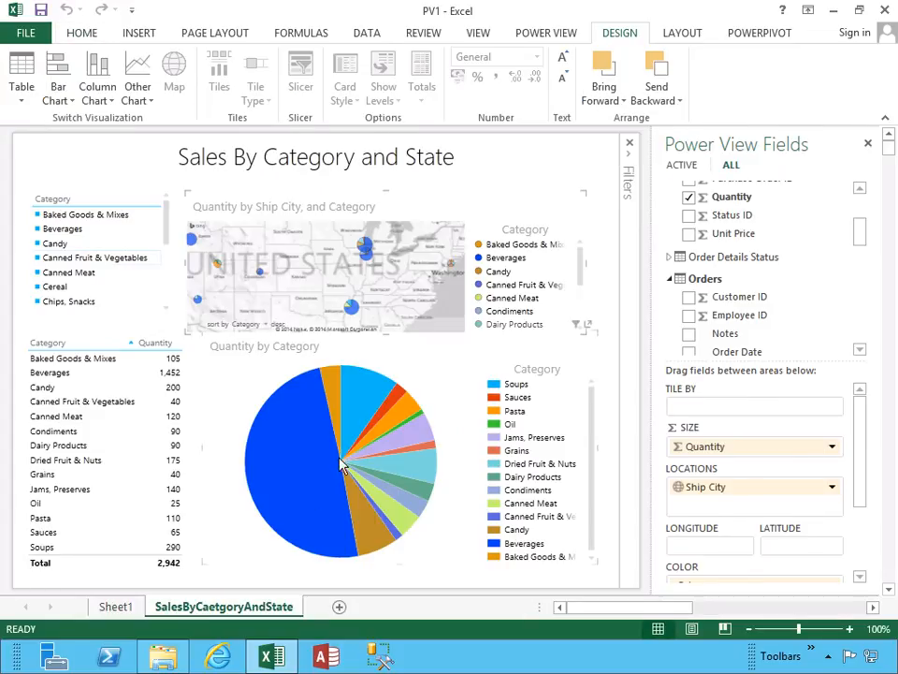